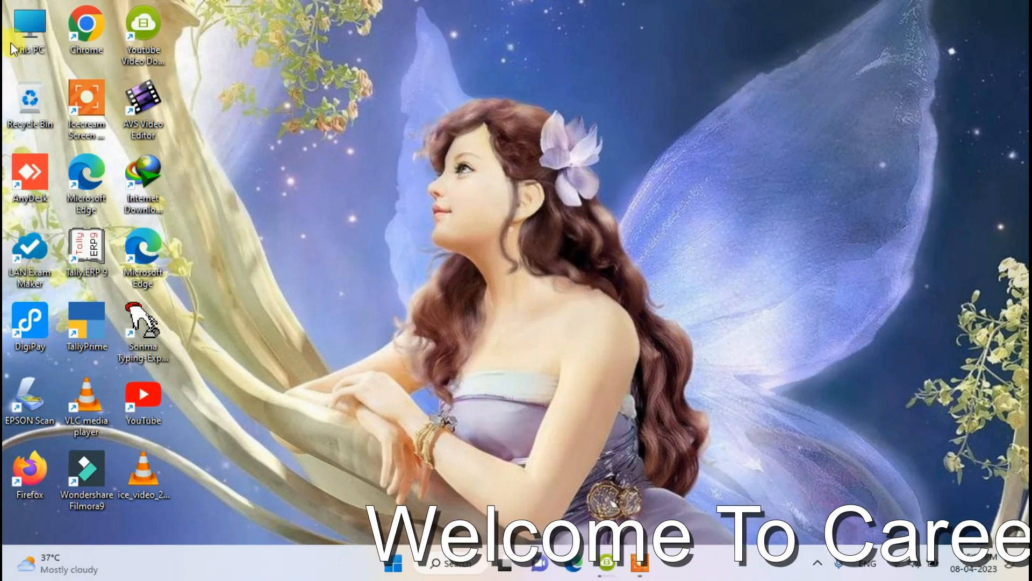
# - Launch Tally.ERP 9 in Educational Mode, decline opening a company, and highlight Create Company
pyautogui.doubleClick(99, 246)
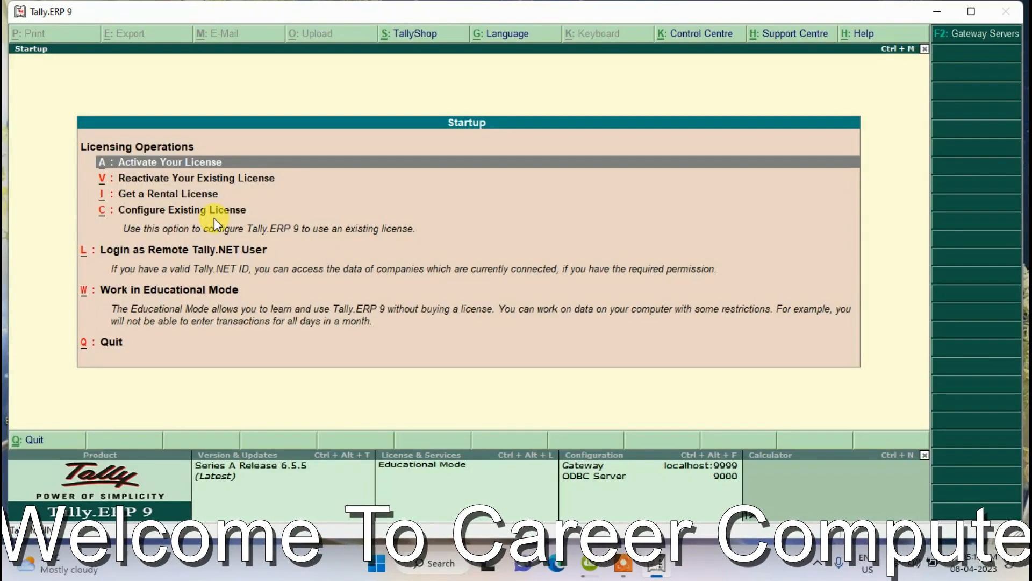
pyautogui.press('Down')
pyautogui.press('Down')
pyautogui.press('Down')
pyautogui.press('Down')
pyautogui.press('Down')
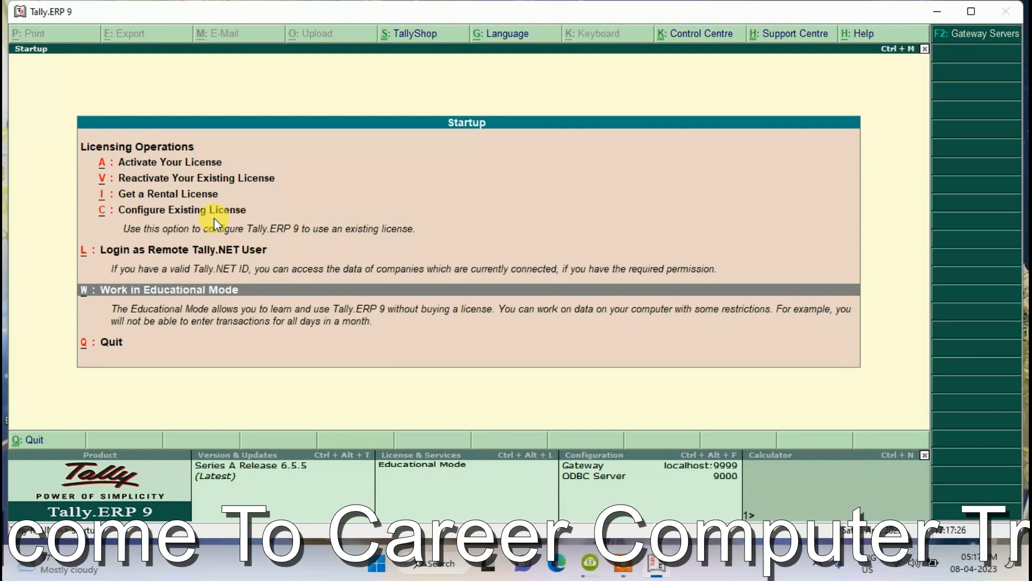
pyautogui.press('Return')
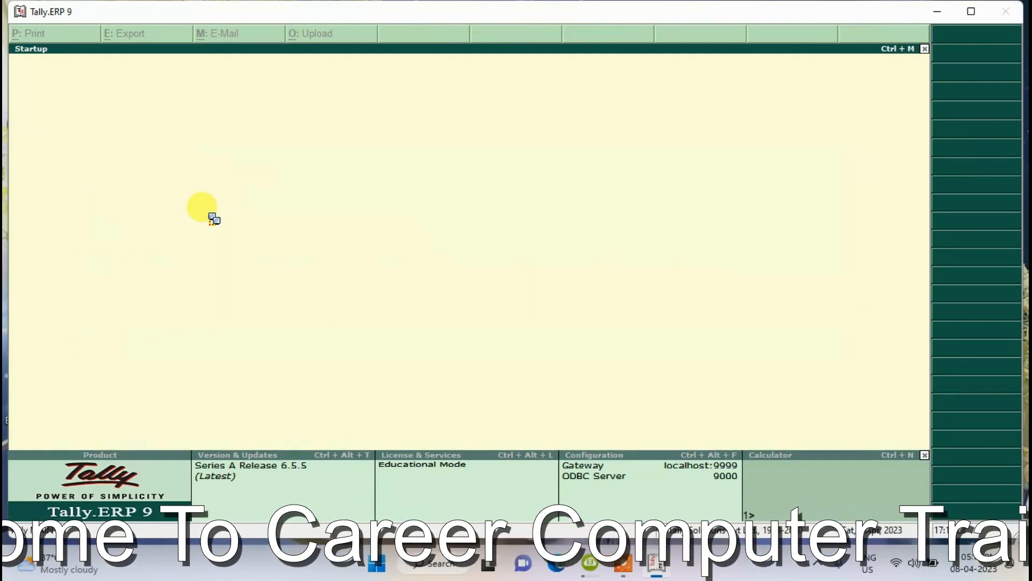
pyautogui.press('n')
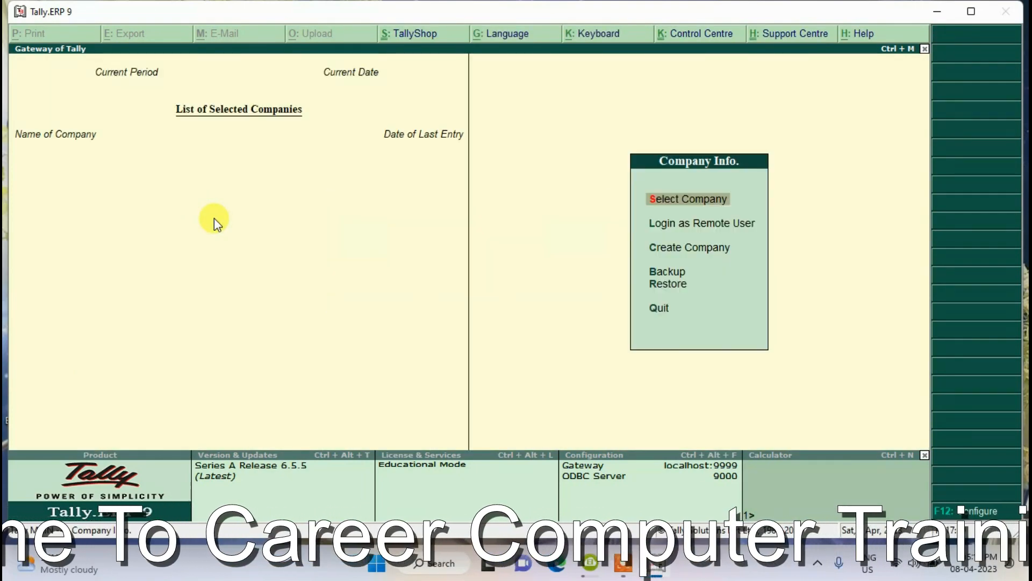
pyautogui.press('Down')
pyautogui.press('Down')
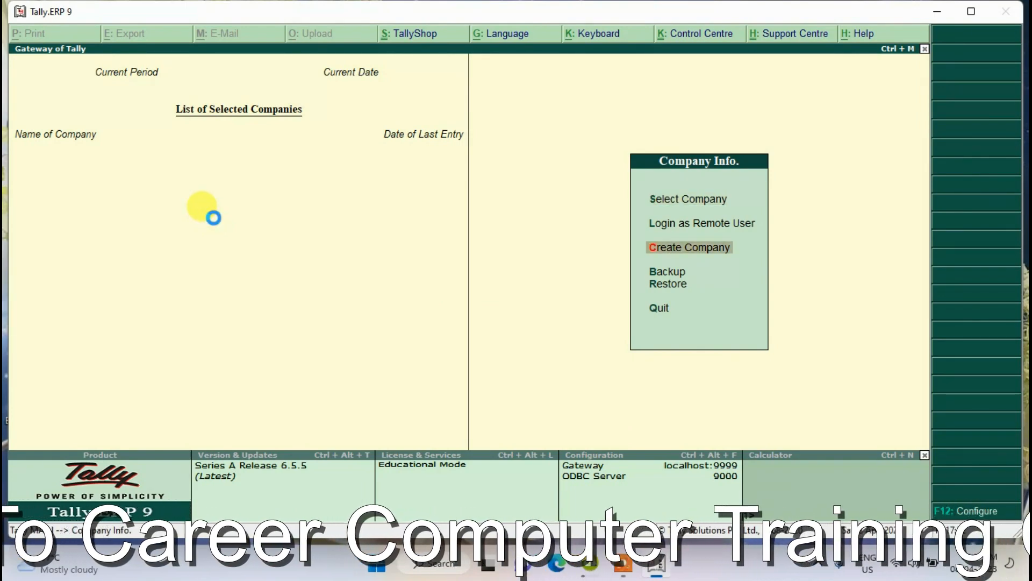
# - Name the new company SAMSUNG PVT LTD and enter its mailing address lines
pyautogui.press('Return')
pyautogui.write('SAMSU')
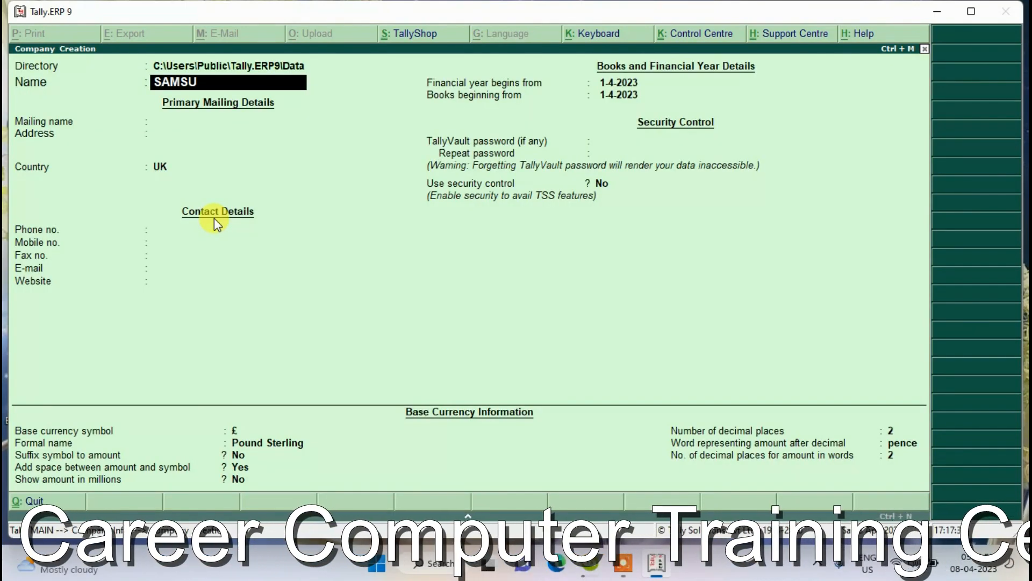
pyautogui.write('NG PVT LT')
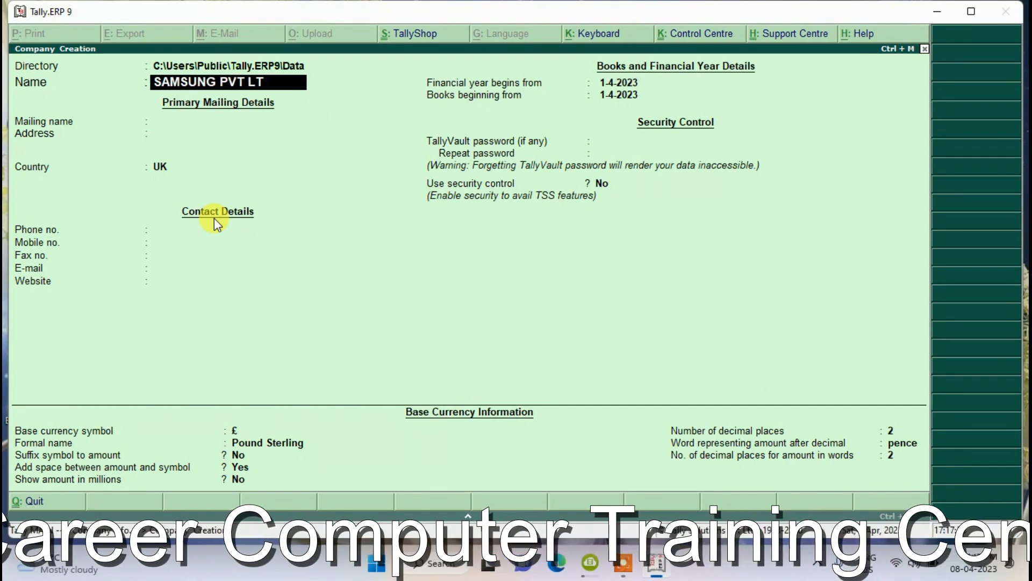
pyautogui.write('D')
pyautogui.press('Return')
pyautogui.press('Return')
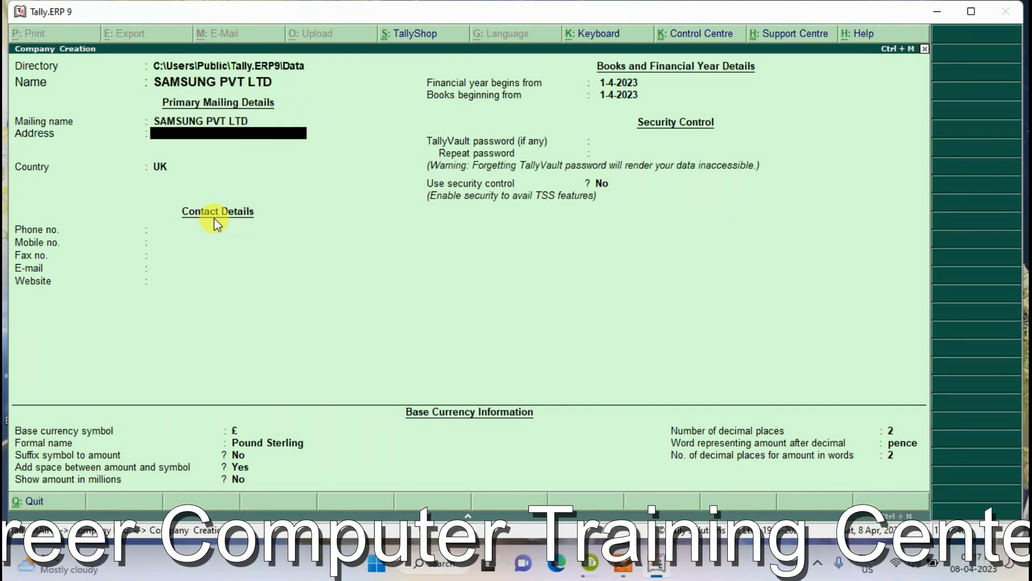
pyautogui.write('Deepnagar')
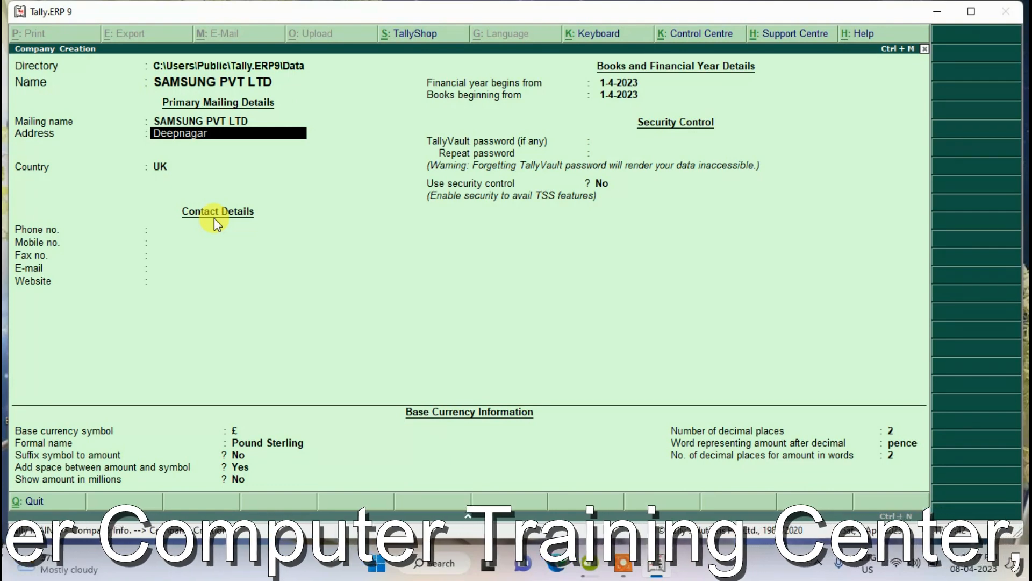
pyautogui.press('Return')
pyautogui.write('Near')
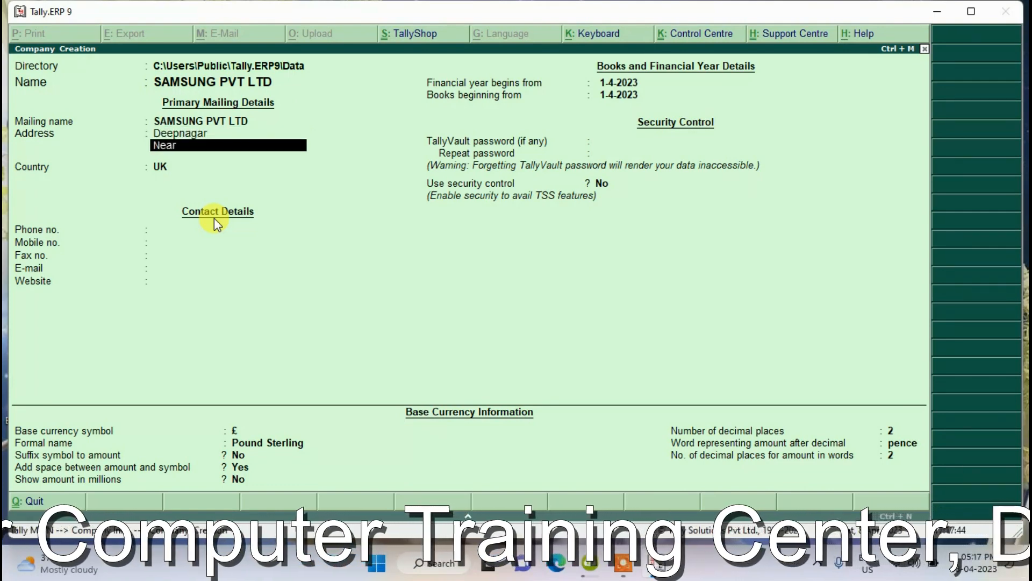
pyautogui.write(' Bus')
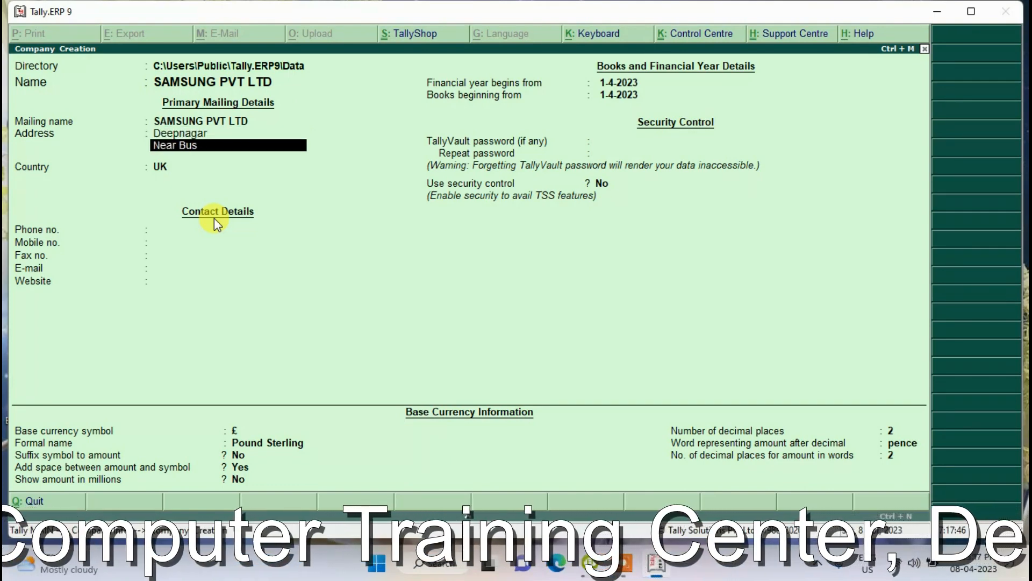
pyautogui.write(' Stoppage')
pyautogui.press('Return')
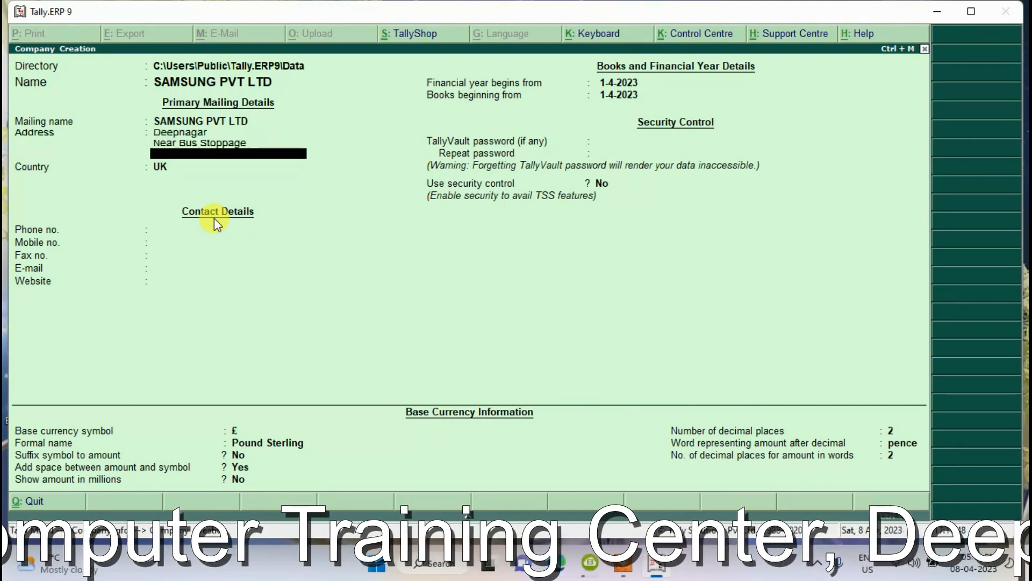
pyautogui.write('Biharsharif')
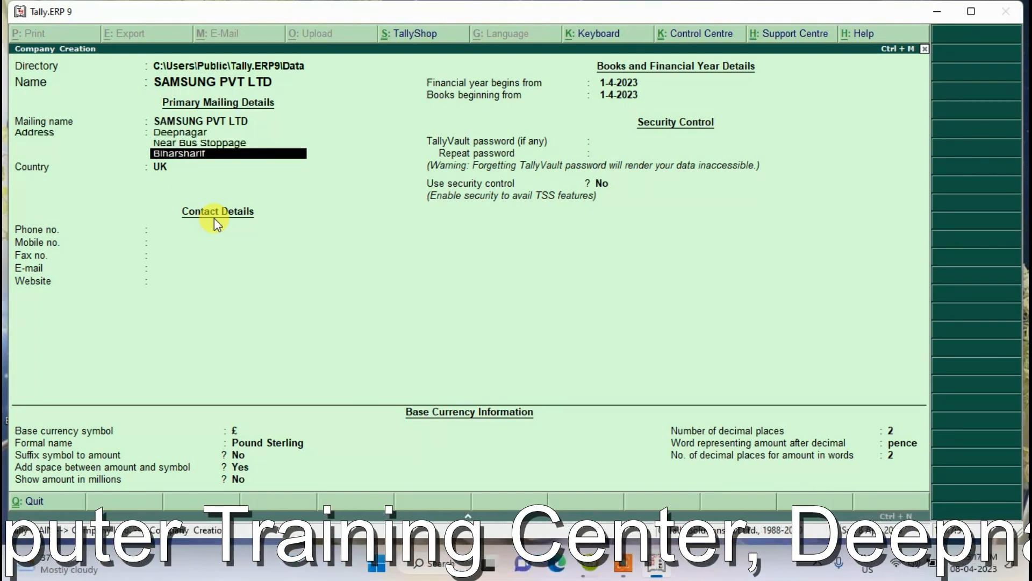
pyautogui.press('Return')
pyautogui.write('803')
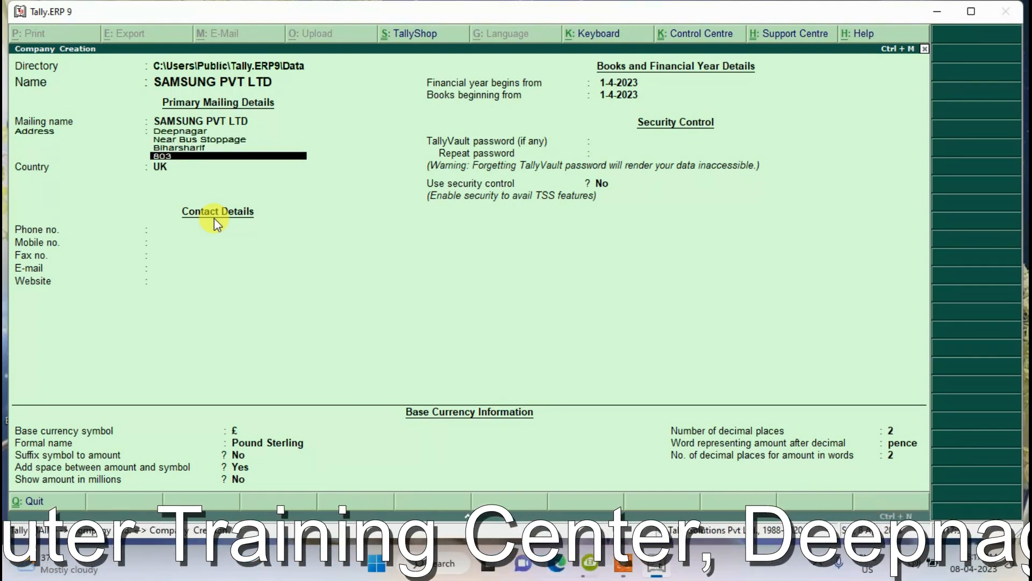
pyautogui.write('1111')
pyautogui.press('Return')
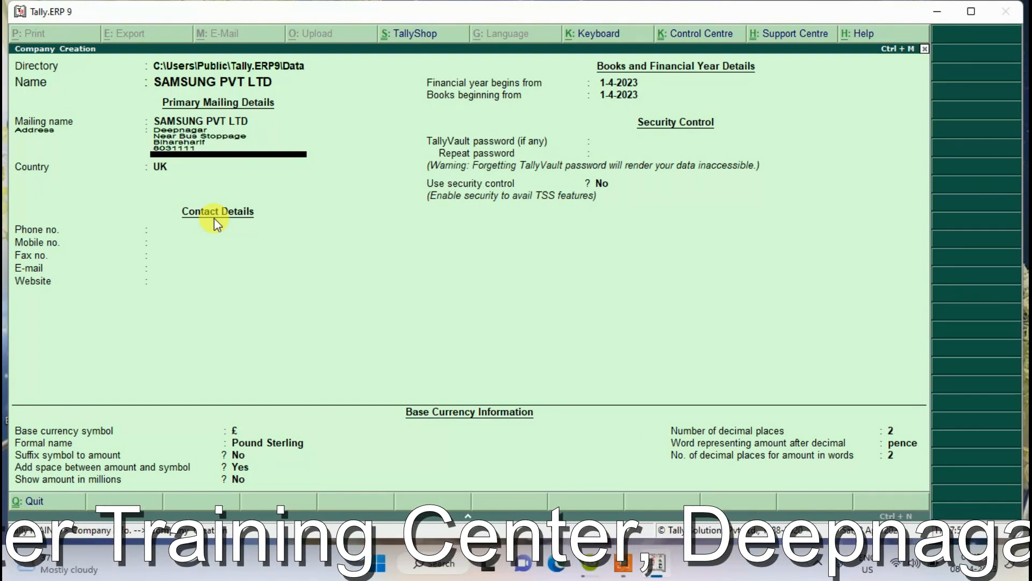
# - Set country India, state Bihar and the pincode, then clear the extra address line
pyautogui.write('India')
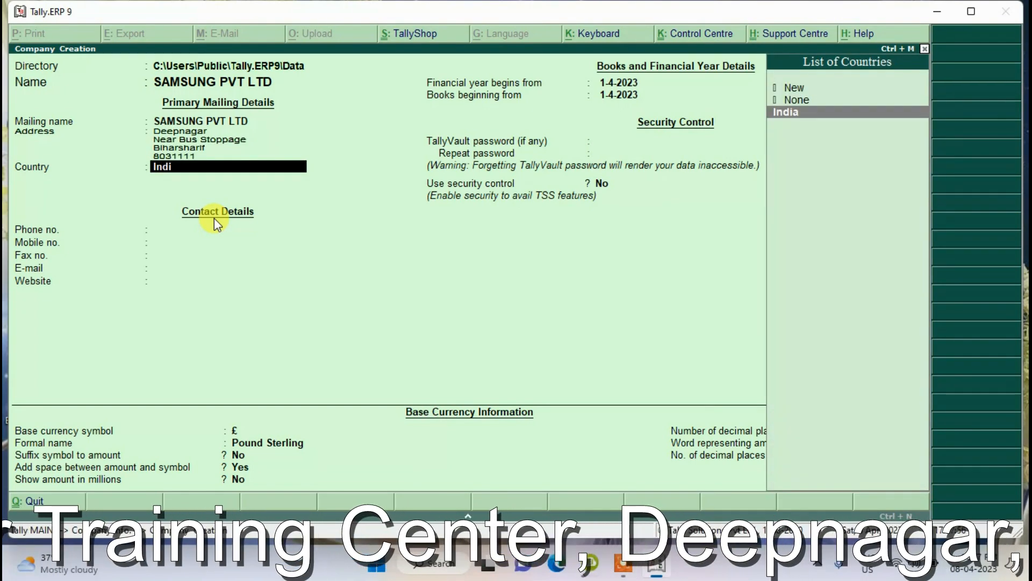
pyautogui.press('Return')
pyautogui.write('Bihar')
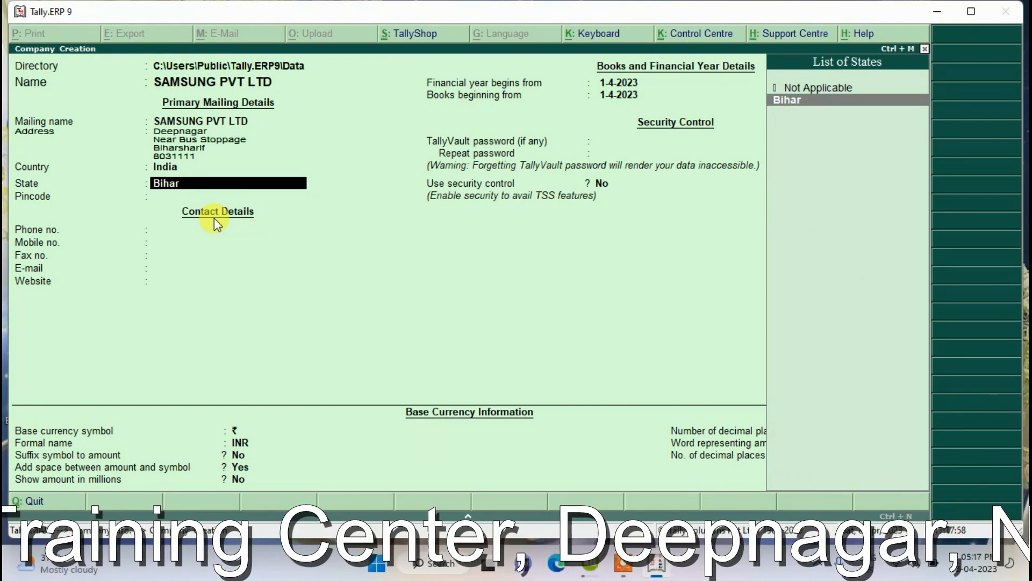
pyautogui.press('Return')
pyautogui.write('803111')
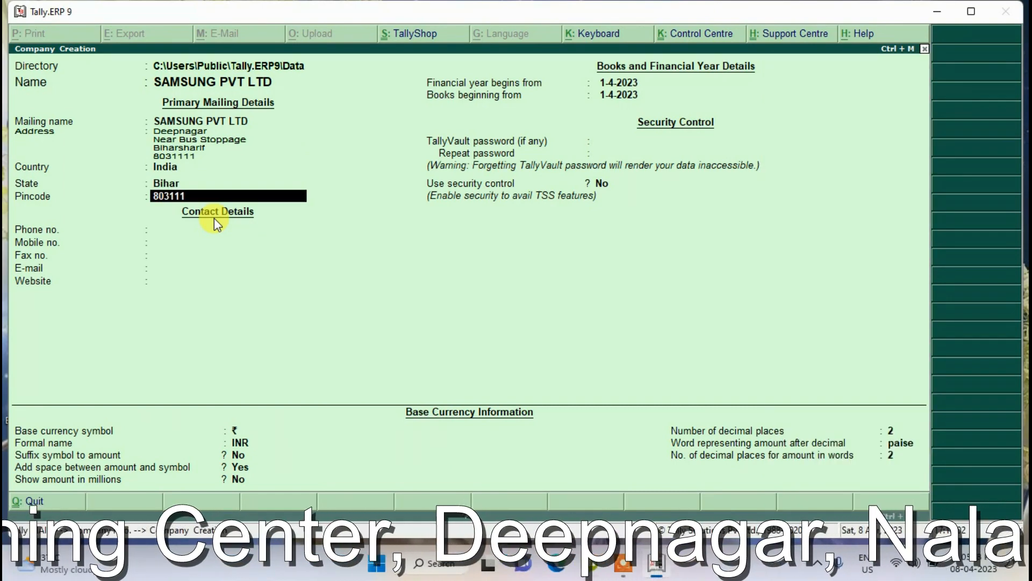
pyautogui.press('Return')
pyautogui.press('BackSpace')
pyautogui.press('BackSpace')
pyautogui.press('BackSpace')
pyautogui.press('BackSpace')
pyautogui.press('Delete')
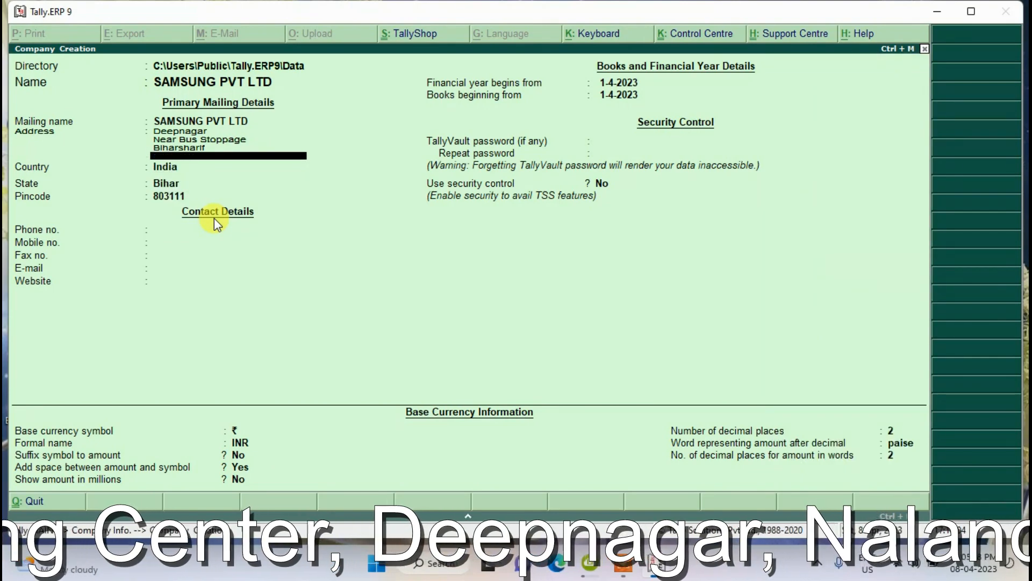
pyautogui.press('Return')
pyautogui.press('Return')
pyautogui.press('Return')
pyautogui.press('Return')
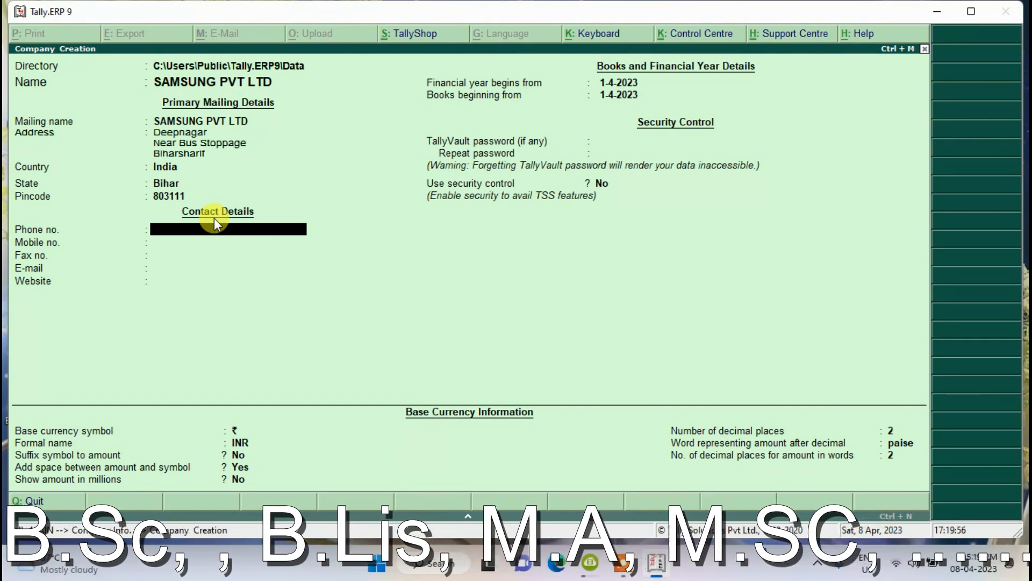
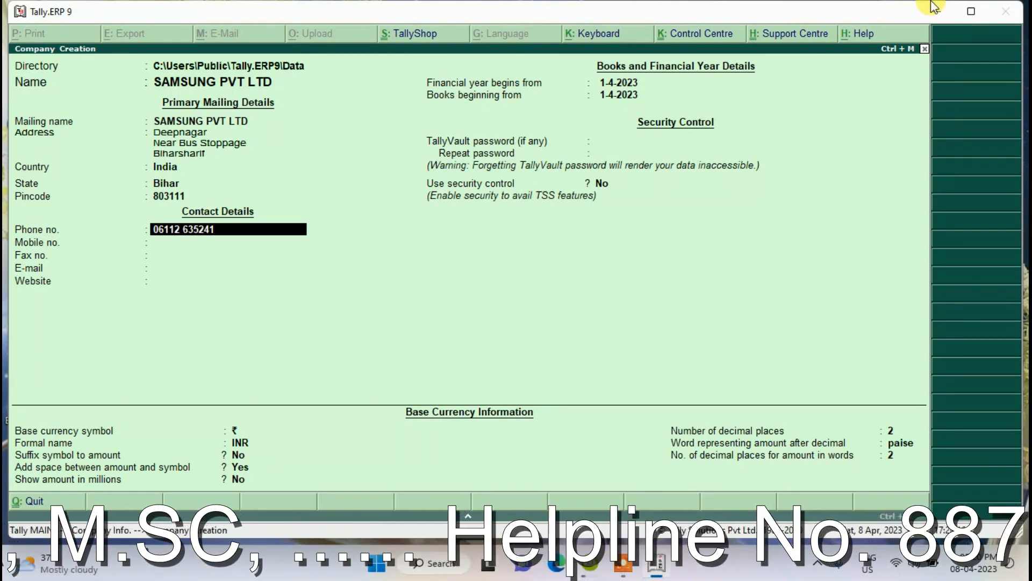
# - Enter the company's landline phone number and begin typing its mobile number
pyautogui.press('Return')
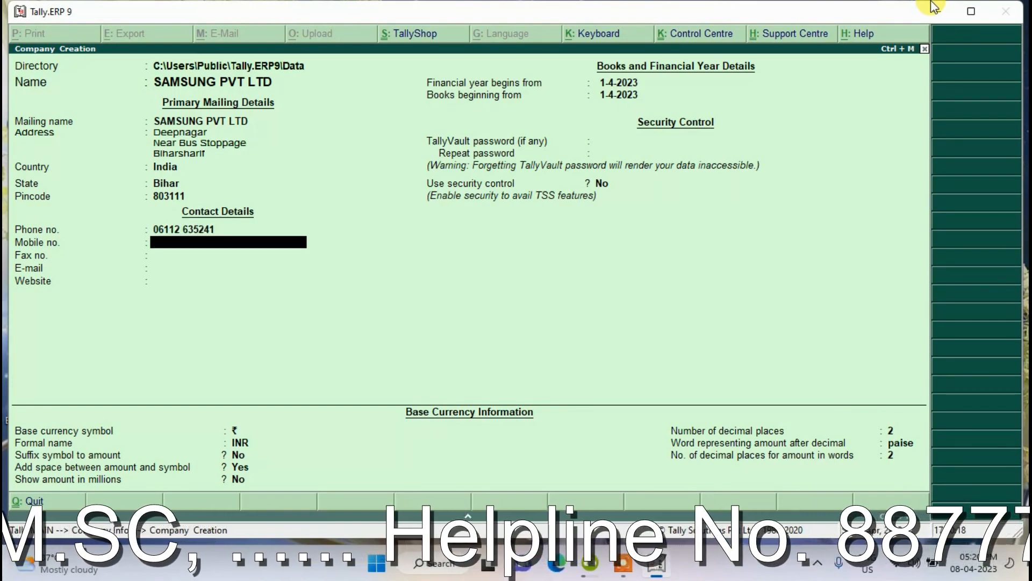
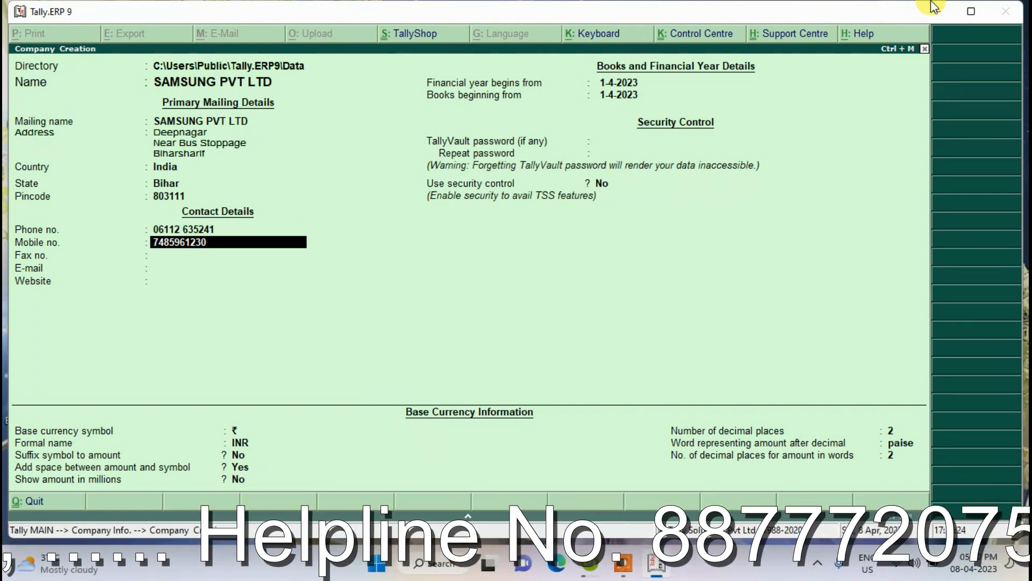
# - Accept the entered mobile number and advance to the Fax no. field
pyautogui.press('Return')
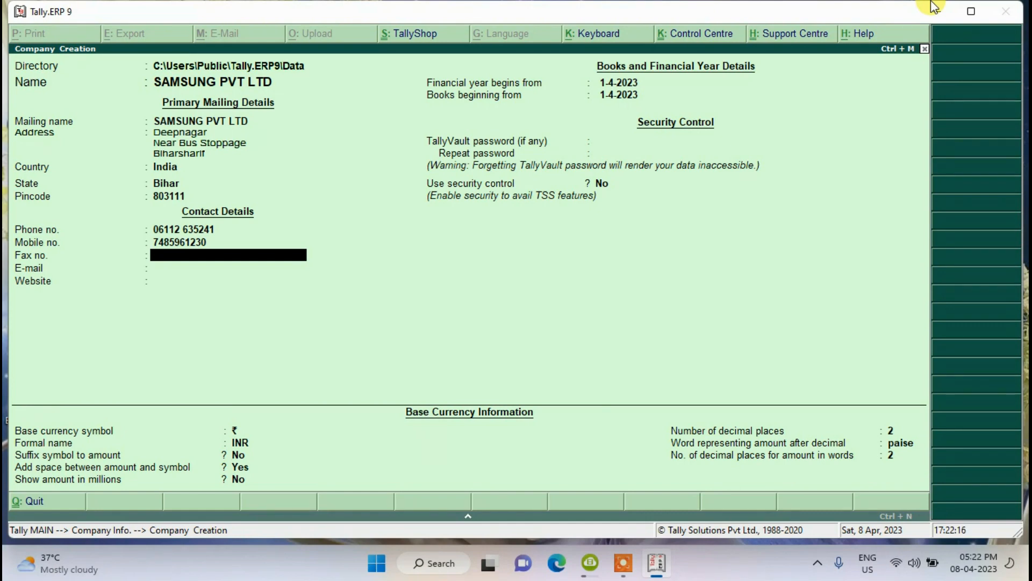
pyautogui.press('Return')
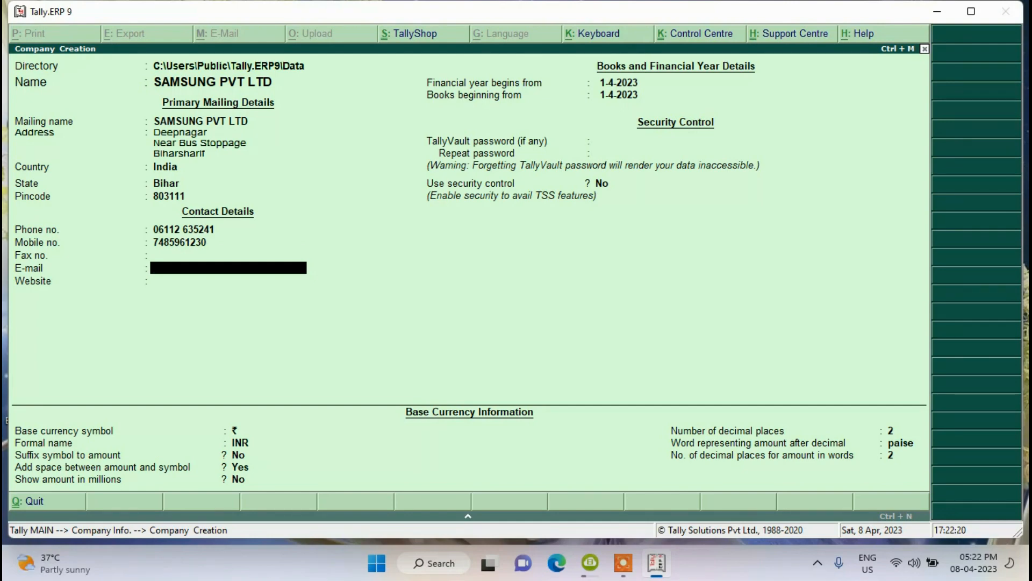
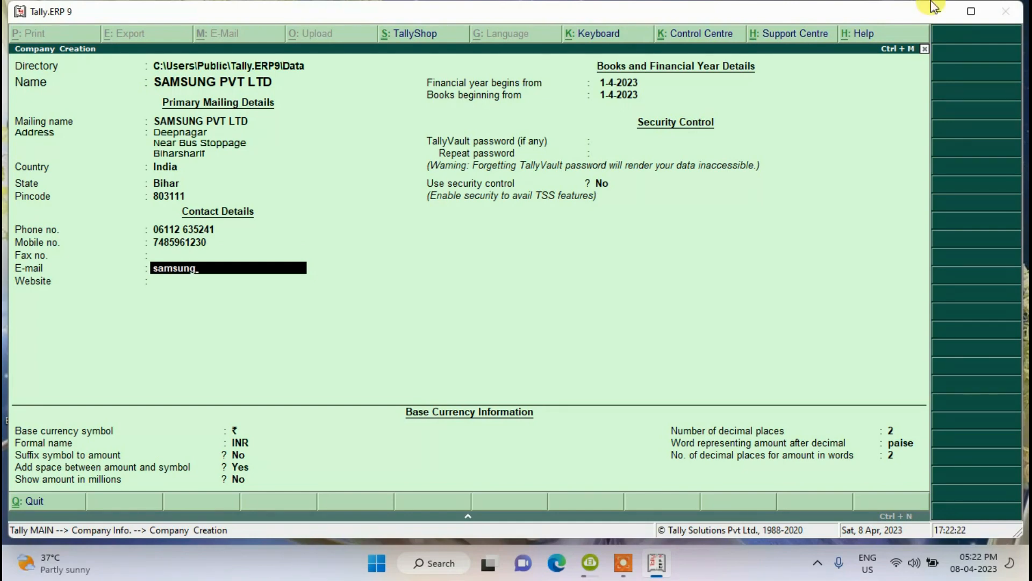
pyautogui.press('Return')
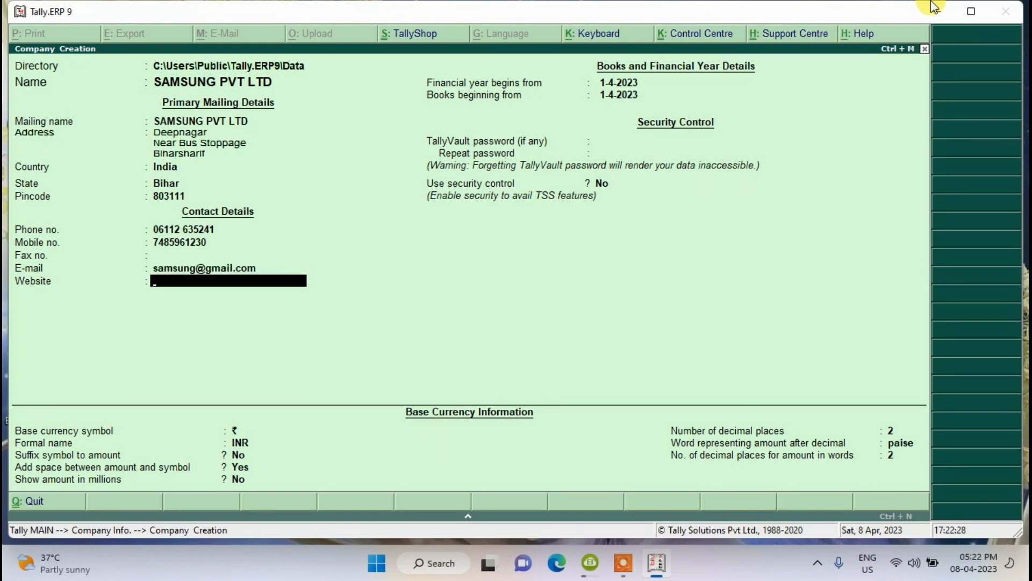
pyautogui.write('www.samsung.co')
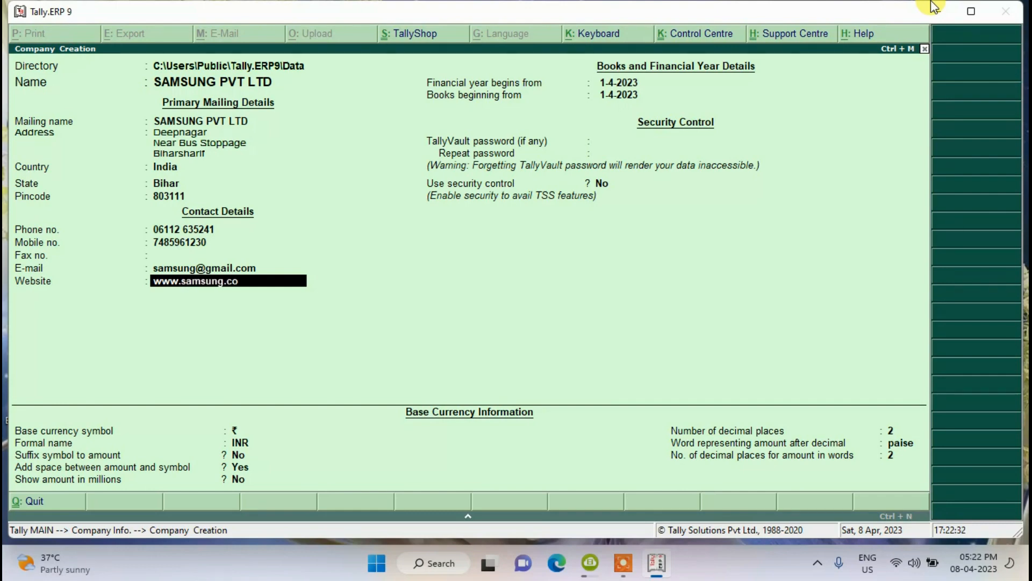
pyautogui.write('m')
pyautogui.press('Return')
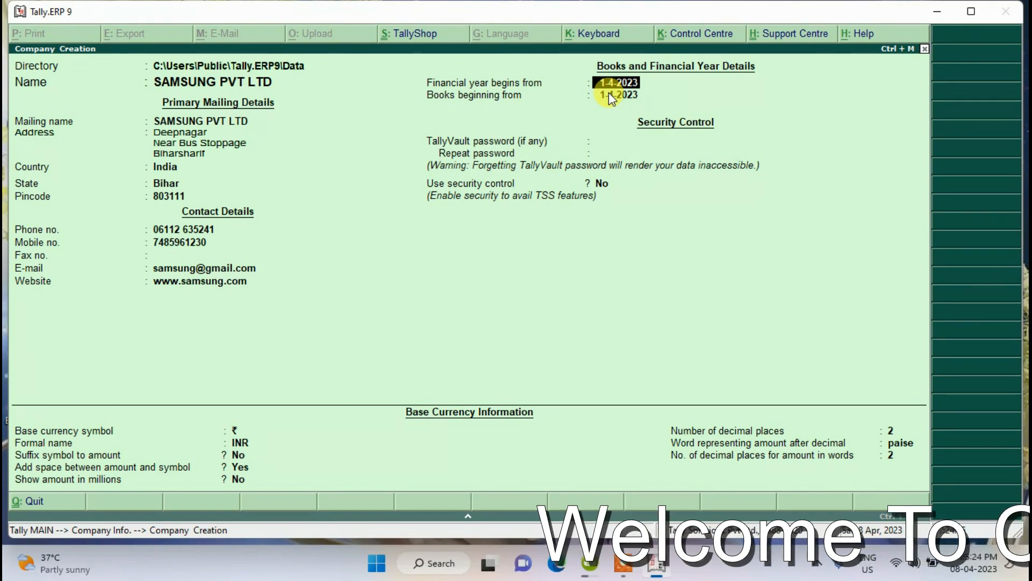
# - Accept the 1-4-2023 financial year and books beginning dates to reach security settings
pyautogui.press('Return')
pyautogui.press('Return')
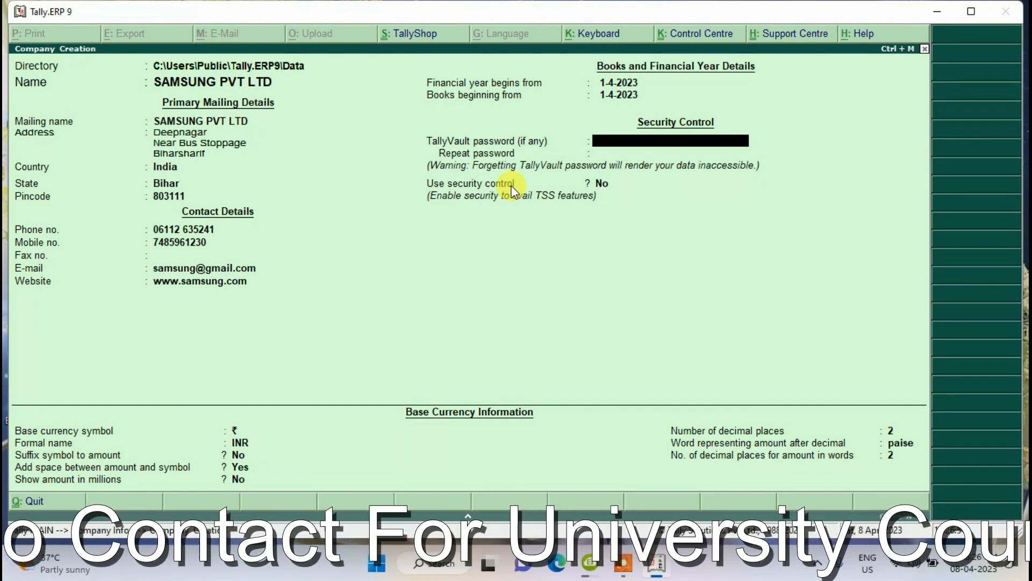
# - Leave the TallyVault password empty and set Use security control to Yes
pyautogui.press('Return')
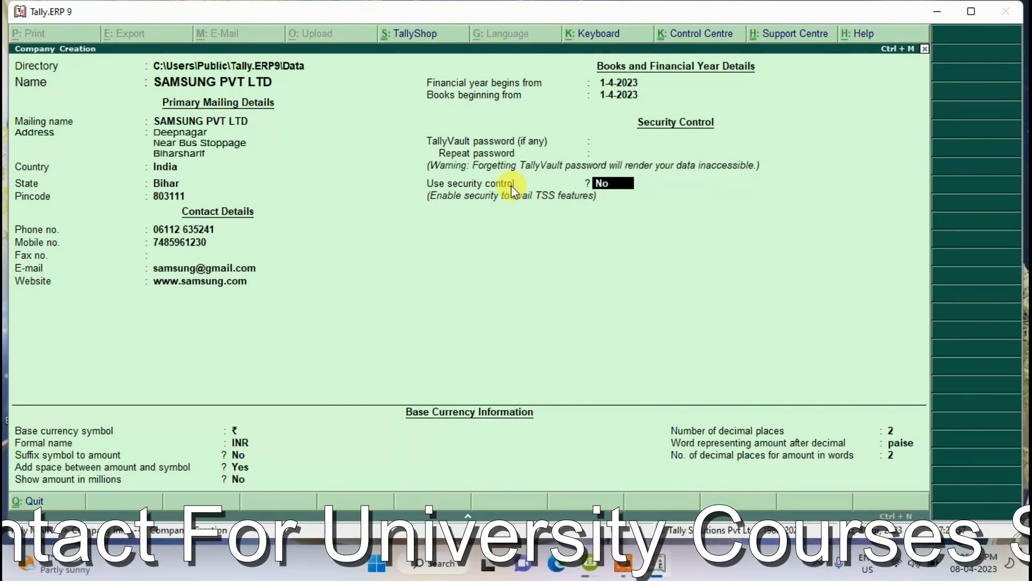
pyautogui.write('yes')
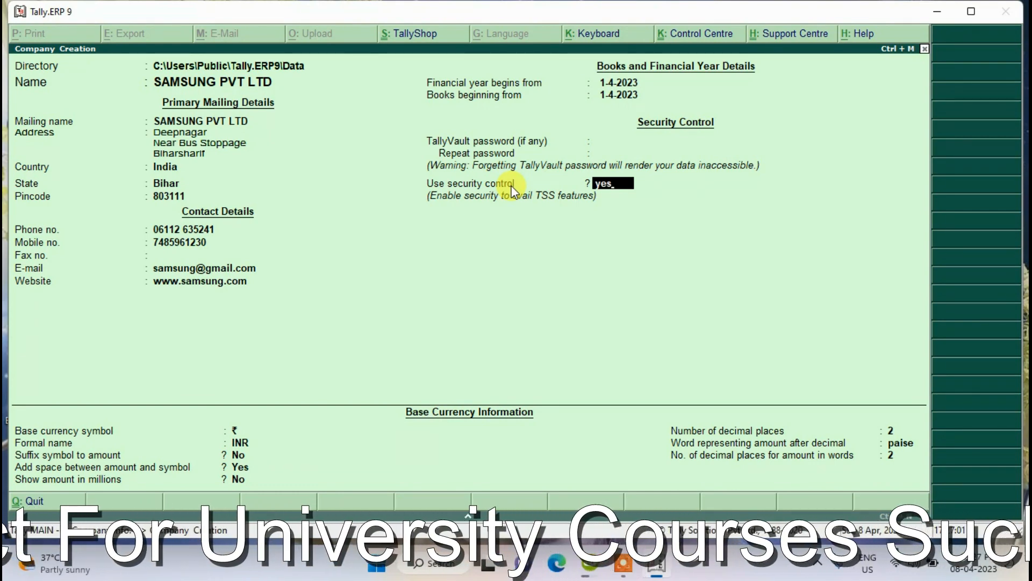
pyautogui.press('Return')
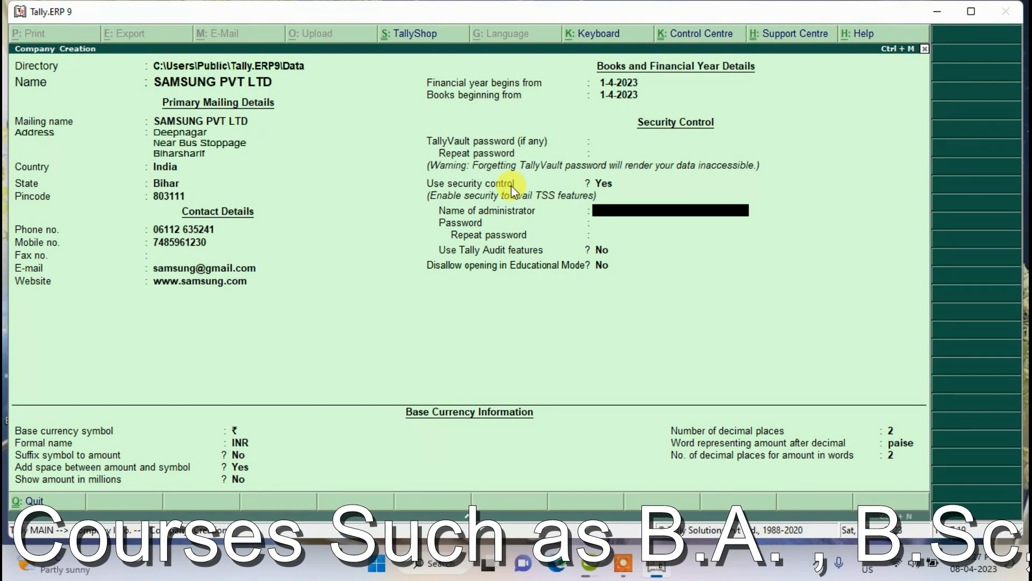
# - Enter the administrator's name and start typing the administrator password
pyautogui.write('Vikra')
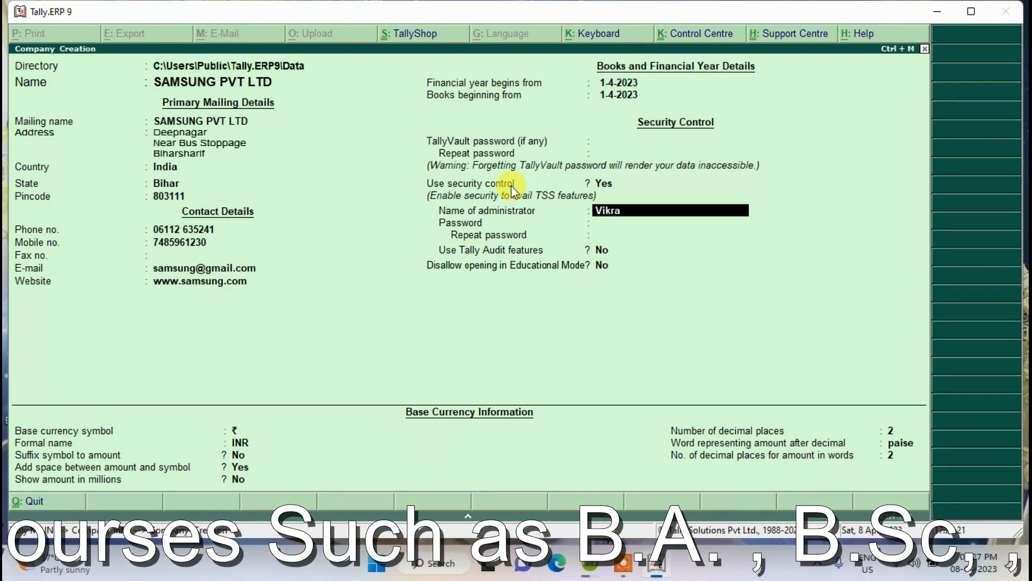
pyautogui.write('m')
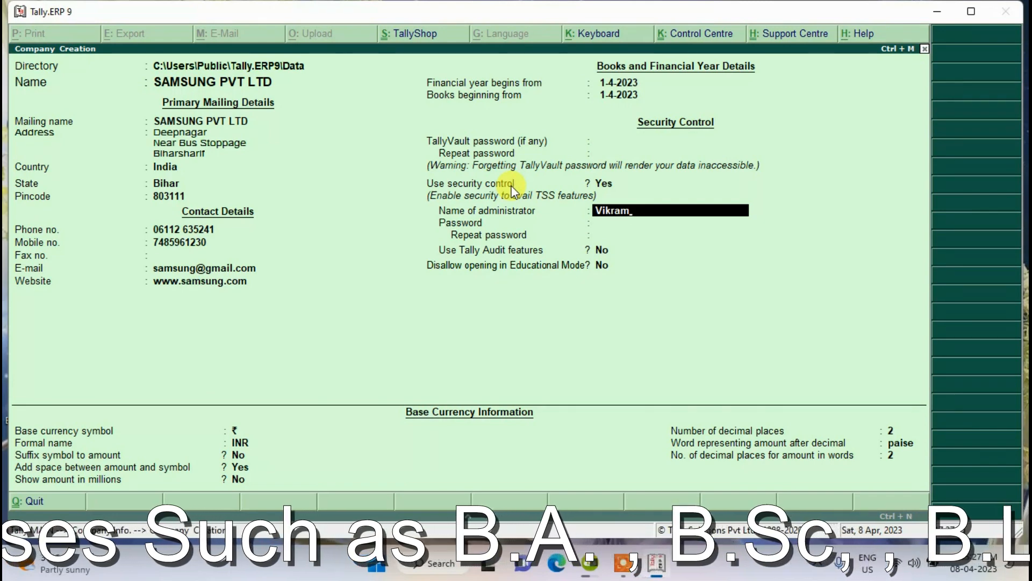
pyautogui.press('Return')
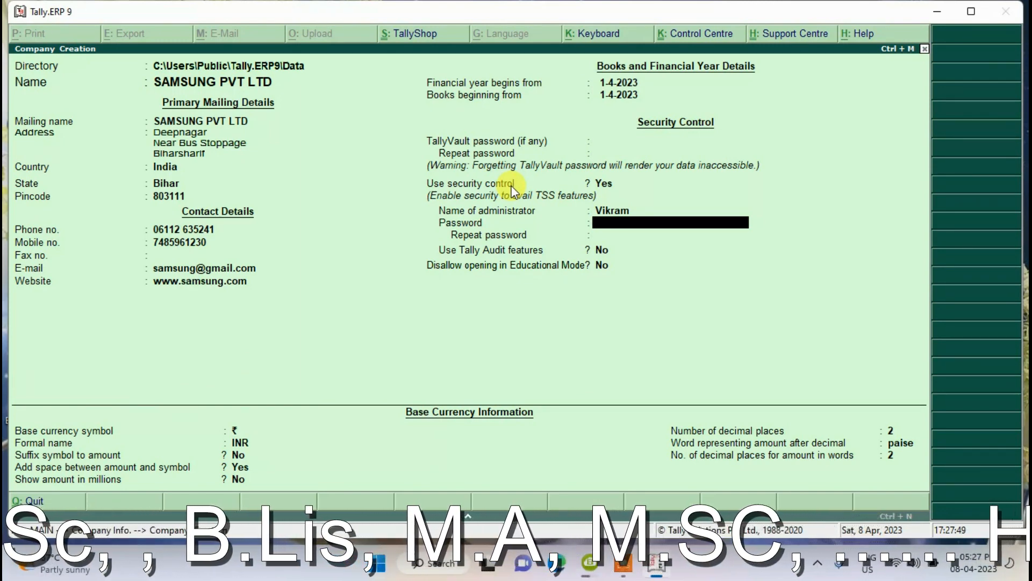
pyautogui.write('*')
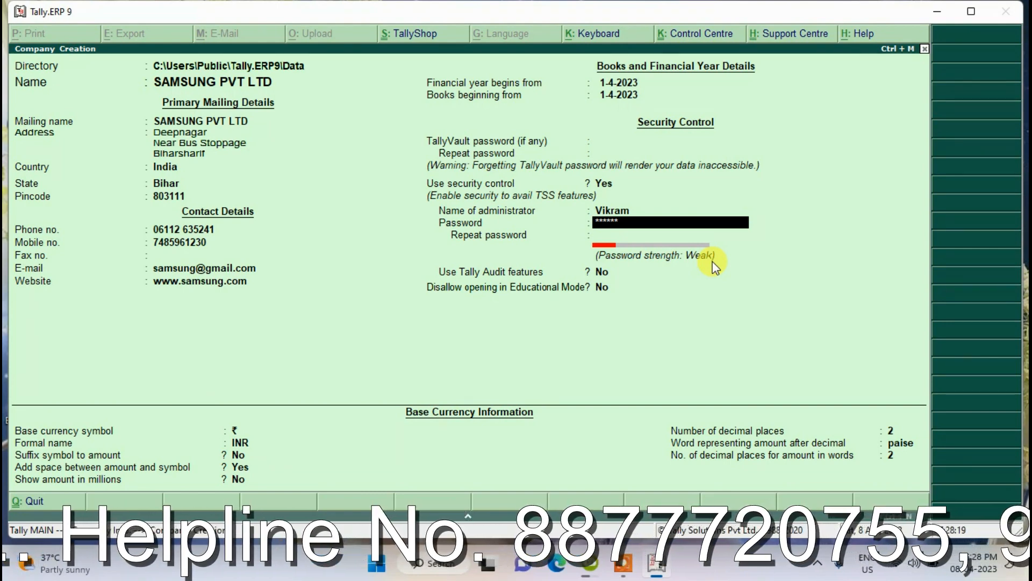
# - Accept the password and move to the Repeat password field in Company Creation
pyautogui.press('Return')
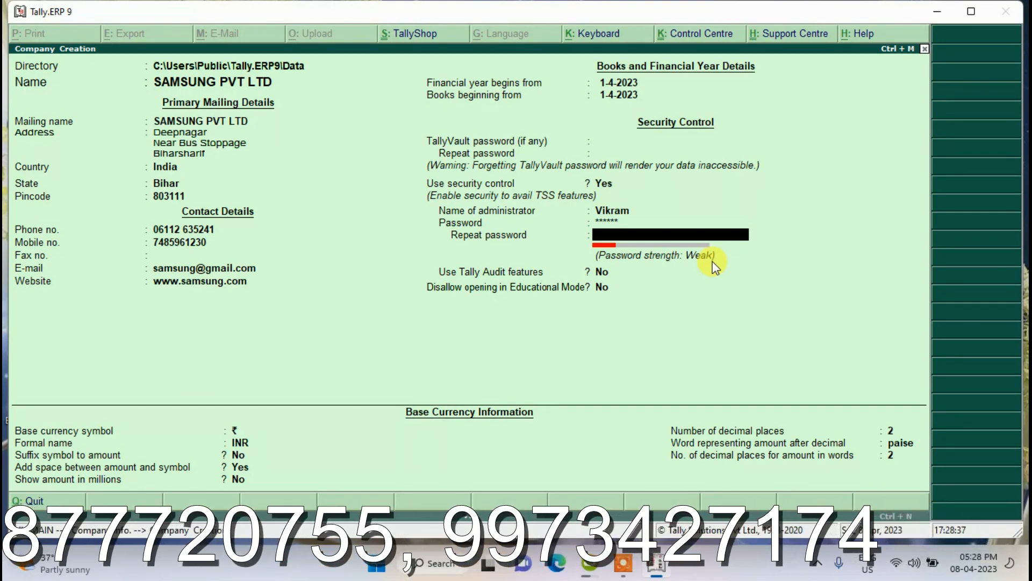
pyautogui.click(638, 565)
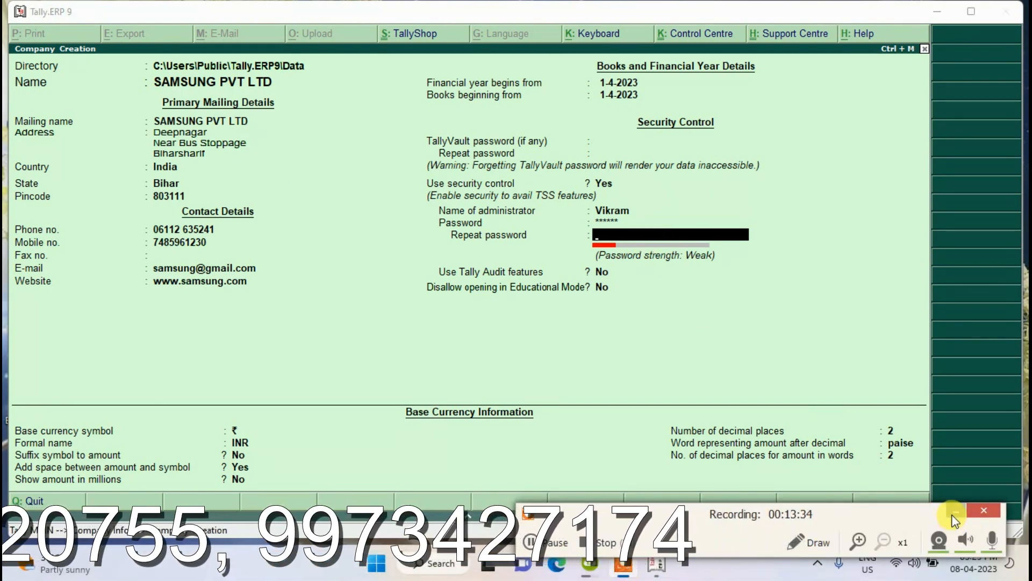
pyautogui.click(980, 516)
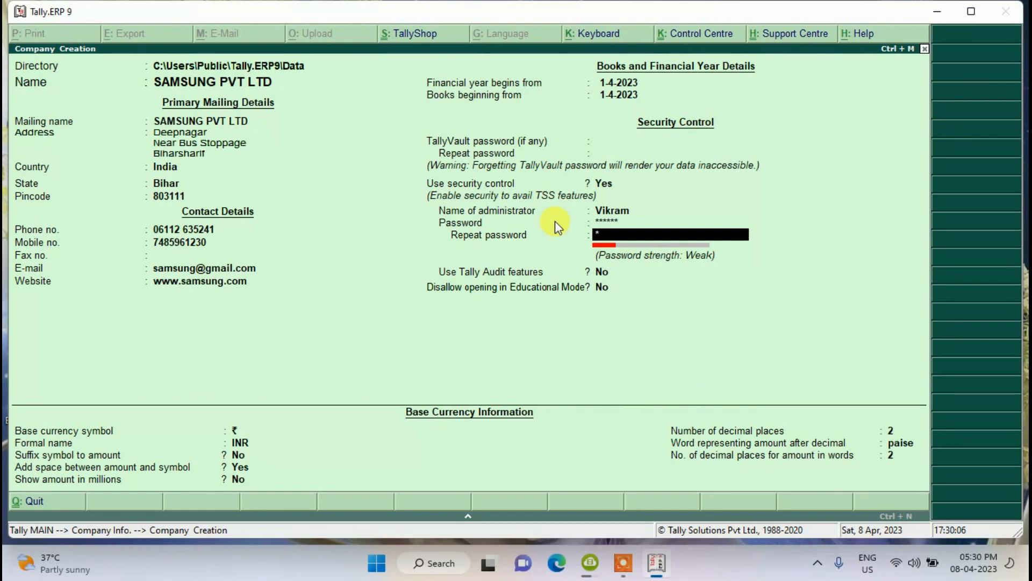
# - Repeat the administrator password and accept the form to create SAMSUNG PVT LTD
pyautogui.write('*****')
pyautogui.press('Return')
pyautogui.press('Return')
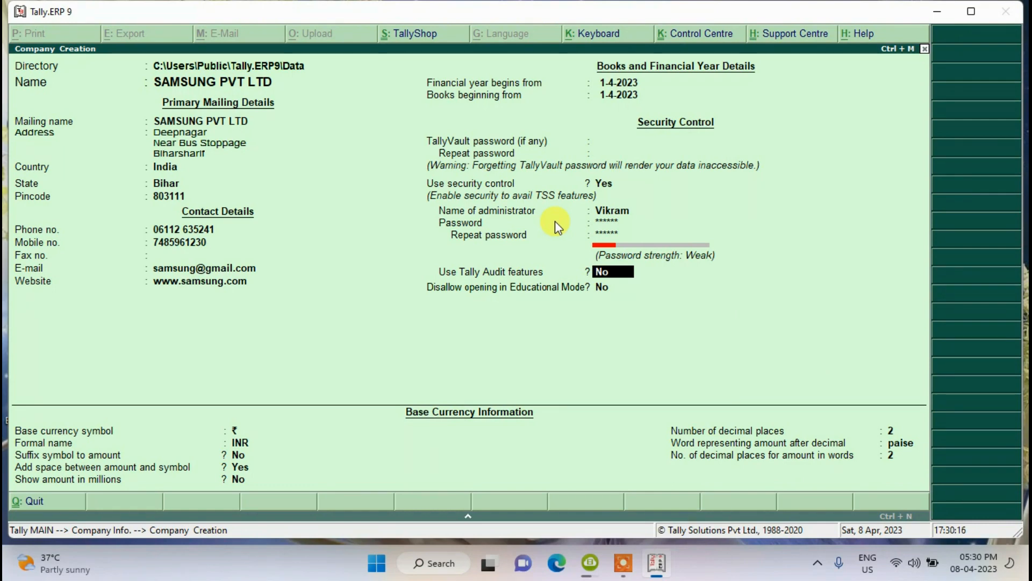
pyautogui.press('Return')
pyautogui.press('Return')
pyautogui.press('Return')
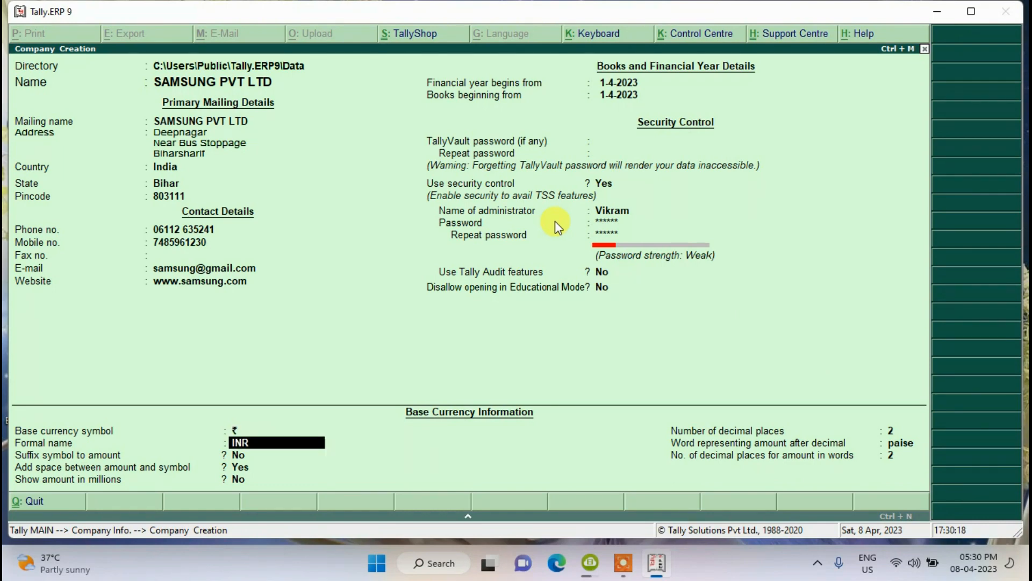
pyautogui.press('Return')
pyautogui.press('Return')
pyautogui.press('Return')
pyautogui.press('Return')
pyautogui.press('Return')
pyautogui.press('Return')
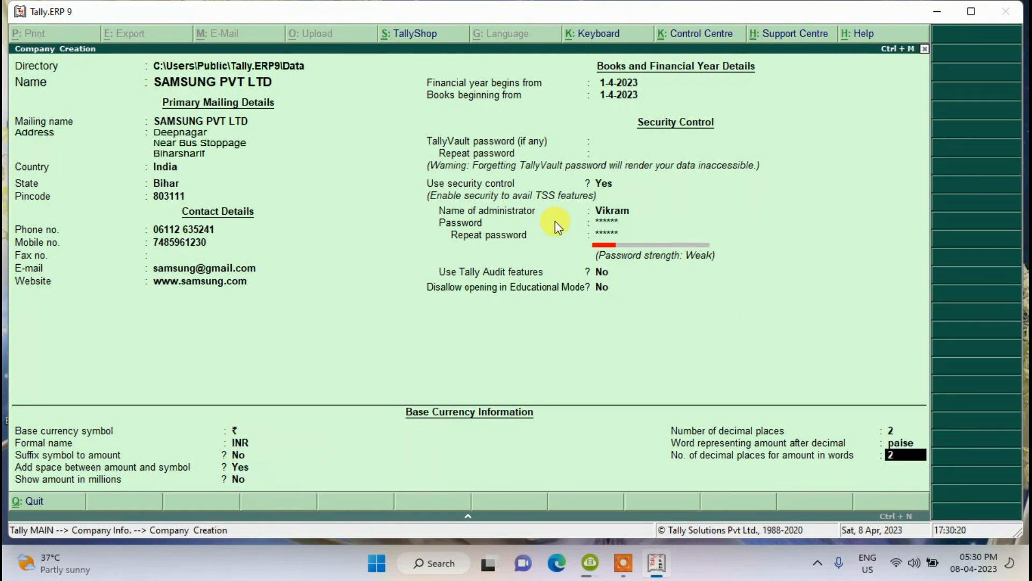
pyautogui.press('Return')
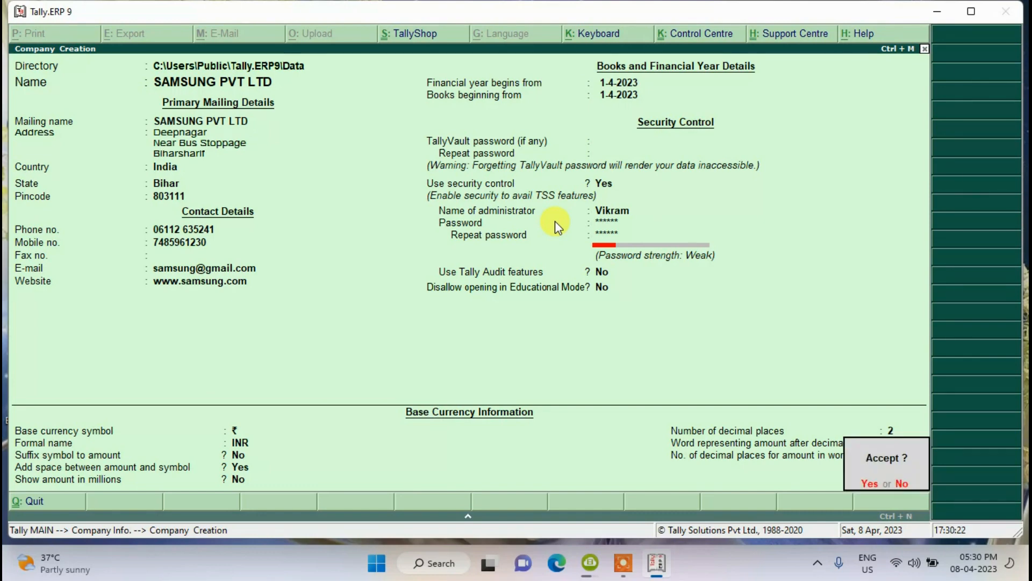
pyautogui.press('Return')
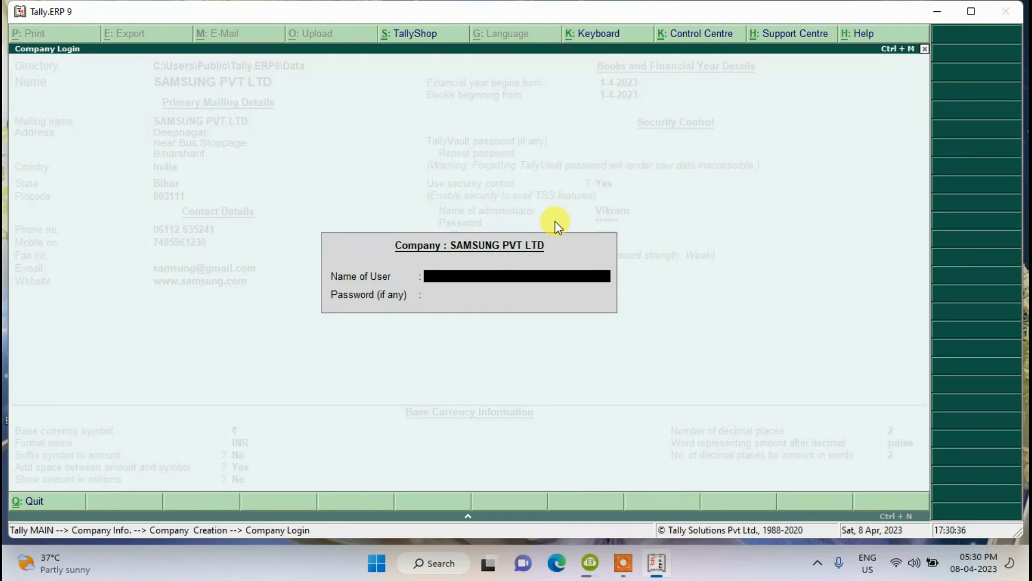
# - Enter the user name and password in Company Login, retyping the mistyped password
pyautogui.write('Vikram')
pyautogui.press('Return')
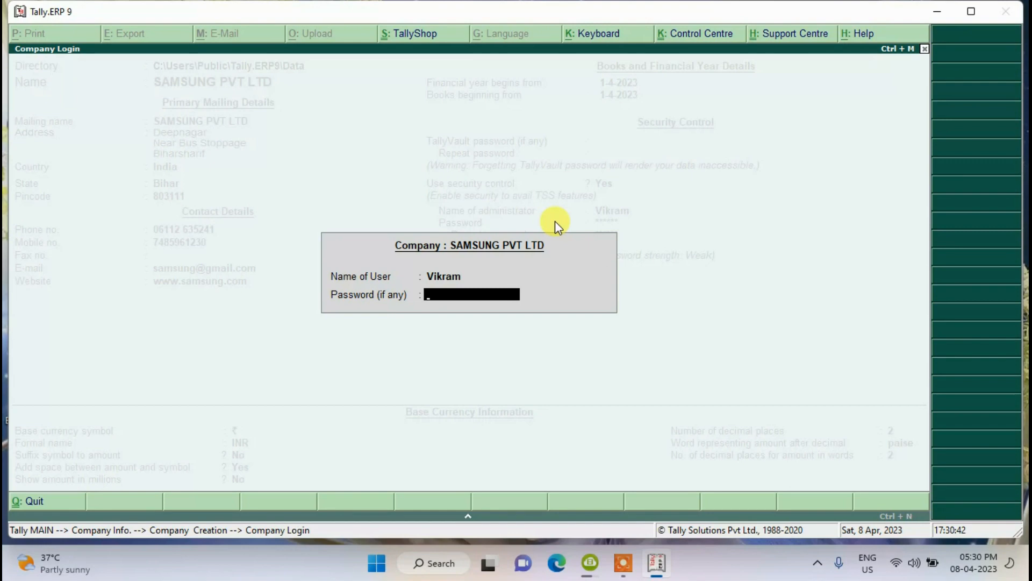
pyautogui.write('****')
pyautogui.press('Return')
pyautogui.press('Return')
pyautogui.write('*')
pyautogui.press('Return')
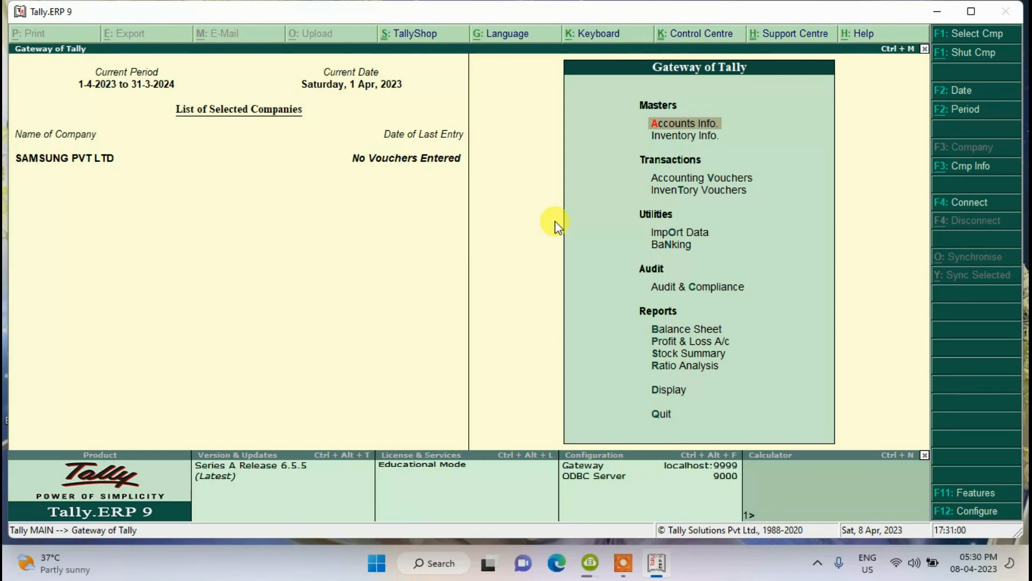
# - Quit Tally, relaunch it in Educational Mode and decline fixing the company error
pyautogui.hotkey('ctrl', 'q')
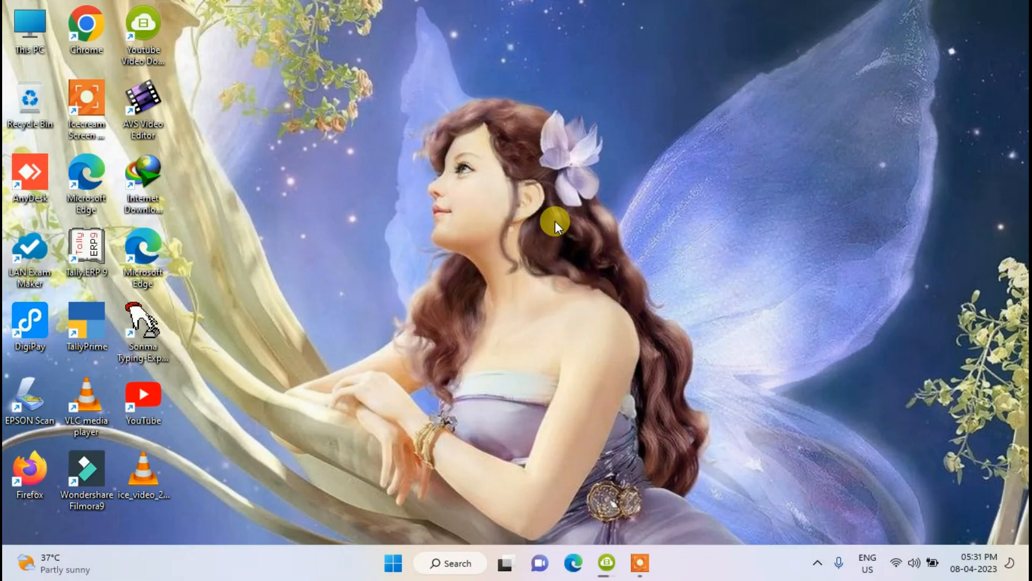
pyautogui.doubleClick(78, 245)
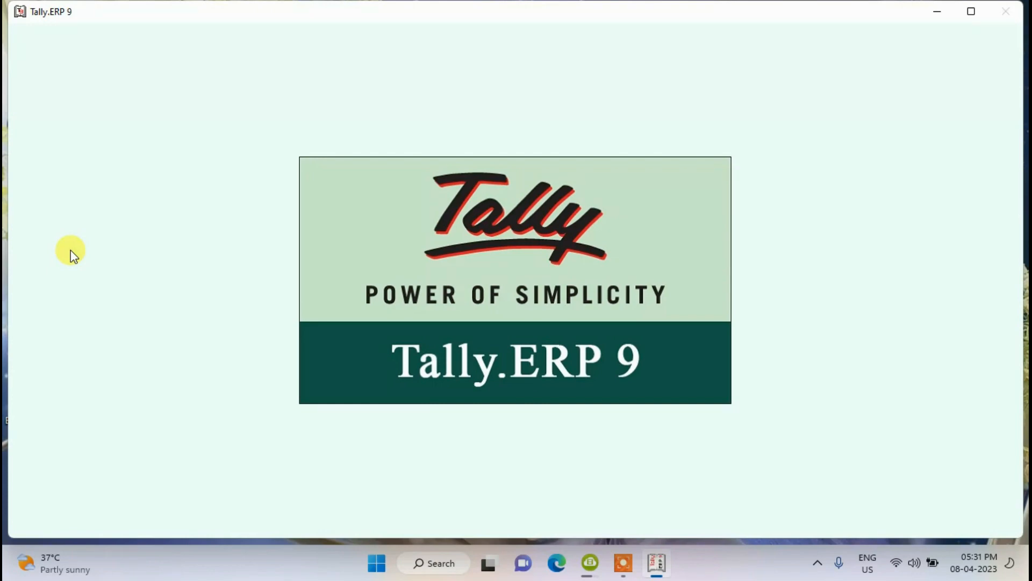
pyautogui.press('Down')
pyautogui.press('Down')
pyautogui.press('Down')
pyautogui.press('Down')
pyautogui.press('Down')
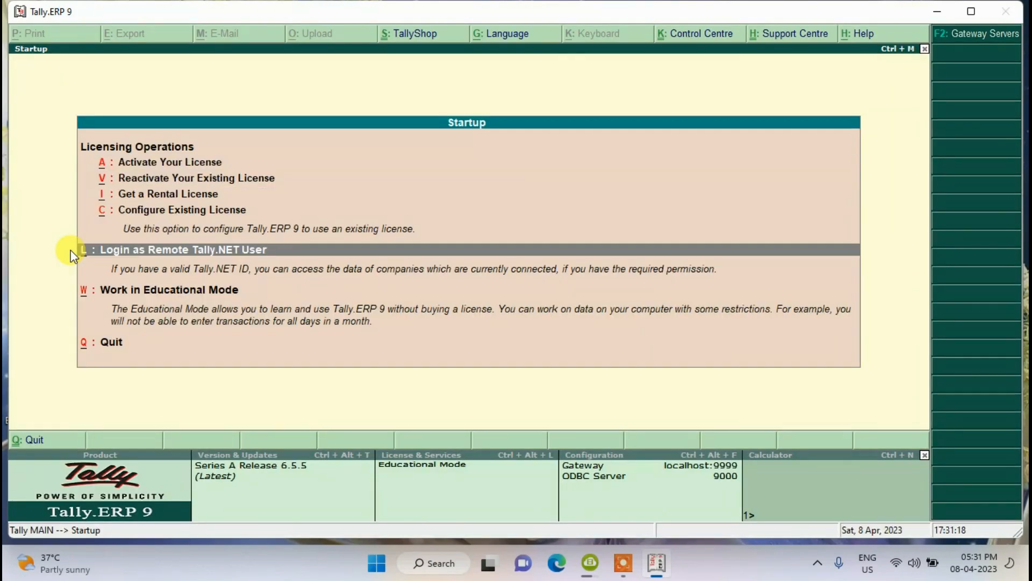
pyautogui.press('Return')
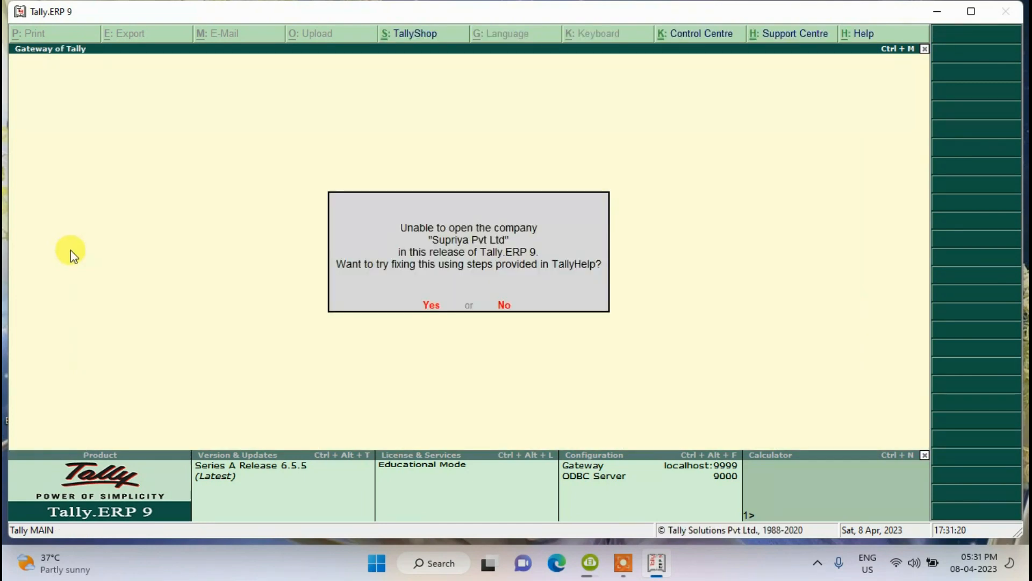
pyautogui.press('n')
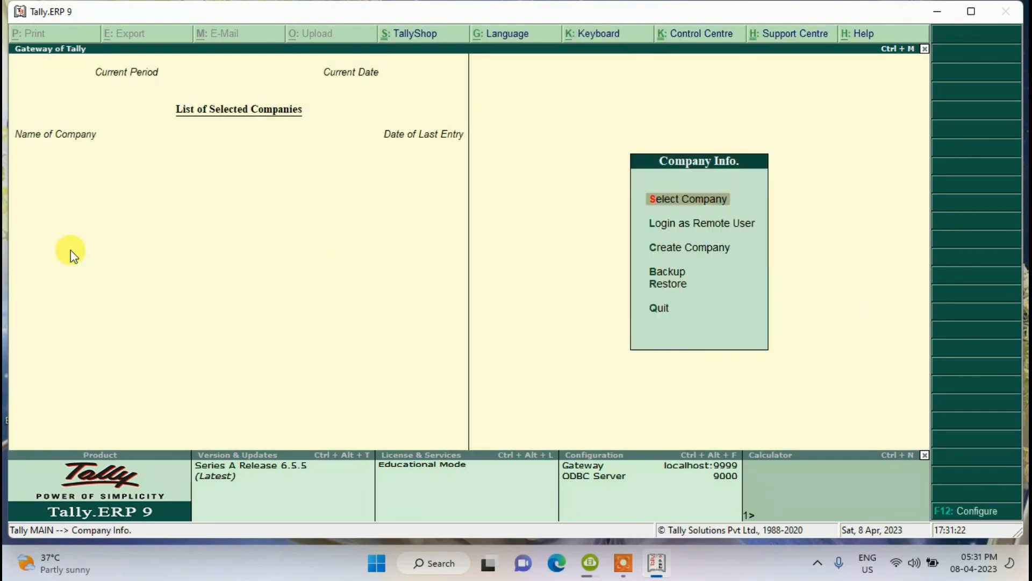
# - Bring up the Select Company list of available companies
pyautogui.press('Down')
pyautogui.press('Down')
pyautogui.press('Up')
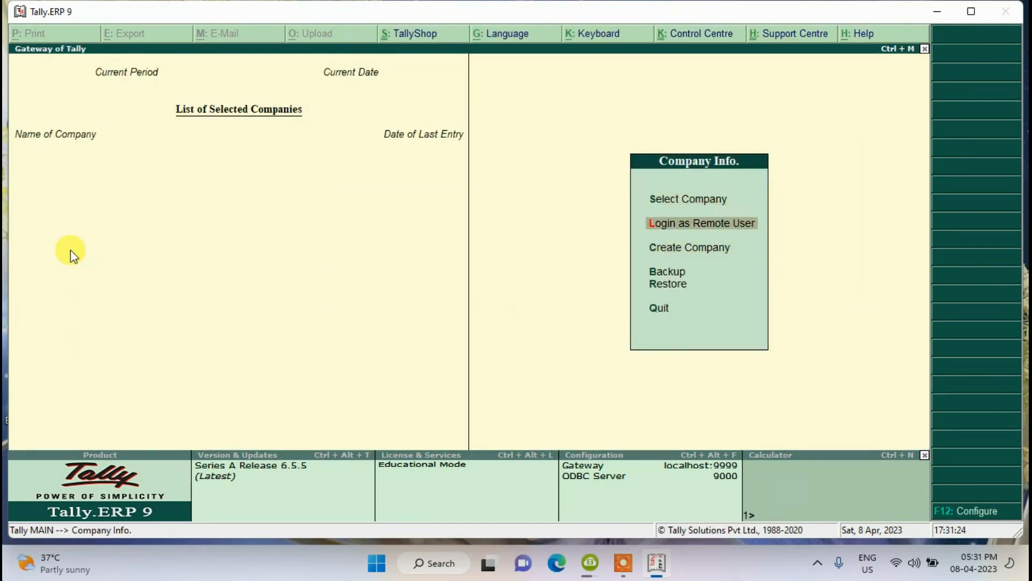
pyautogui.press('Up')
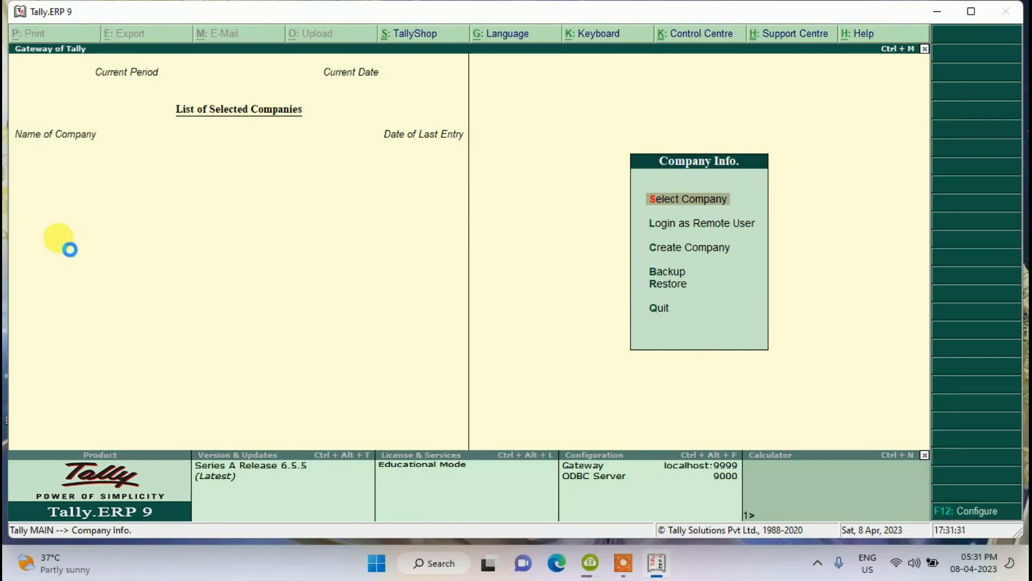
pyautogui.press('Return')
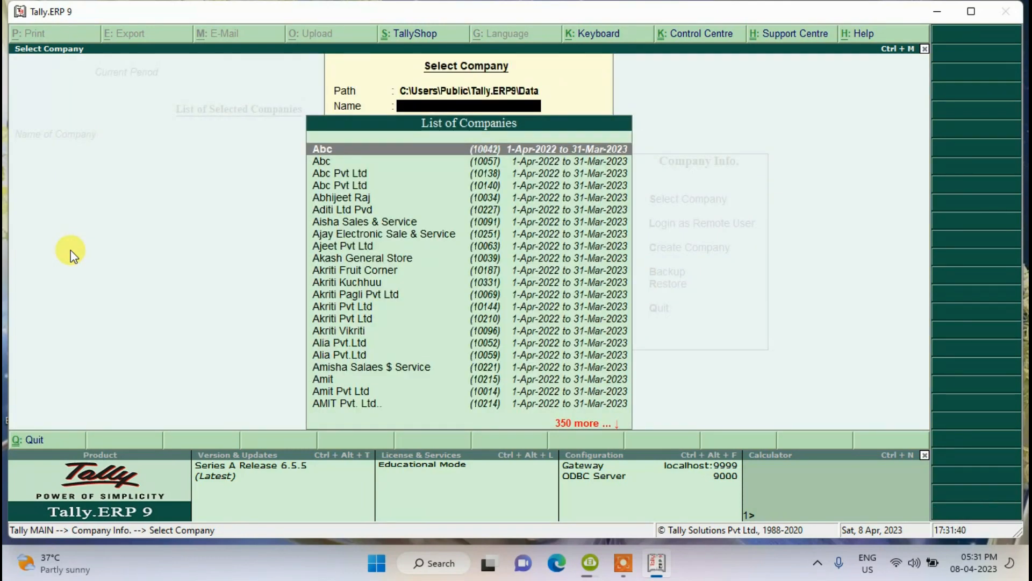
# - Filter companies with 'Samsun' and load Samsung Pvt Ltd for 1-4-2023 to 31-3-2024
pyautogui.write('Samsun')
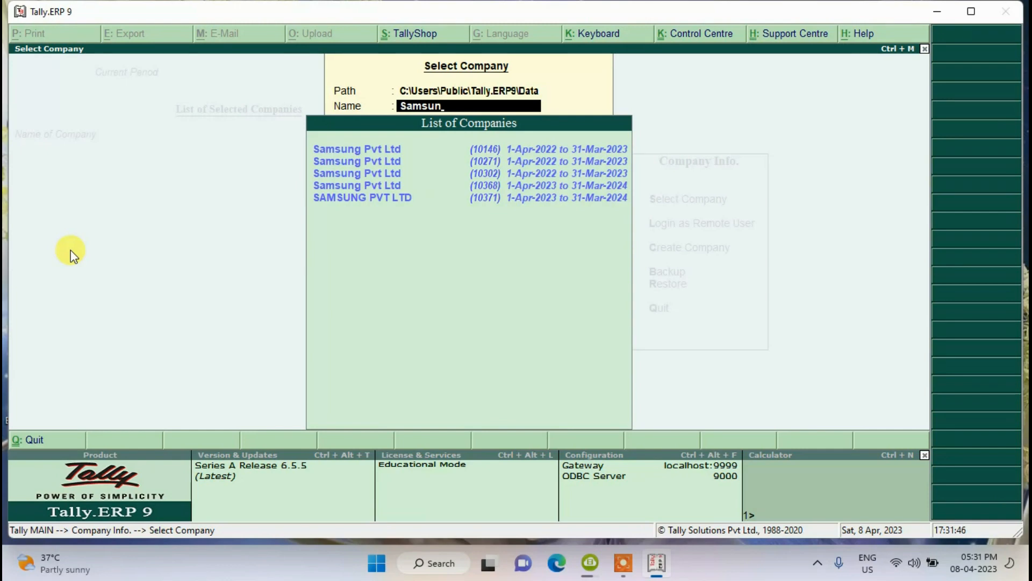
pyautogui.press('Down')
pyautogui.press('Down')
pyautogui.press('Down')
pyautogui.press('Down')
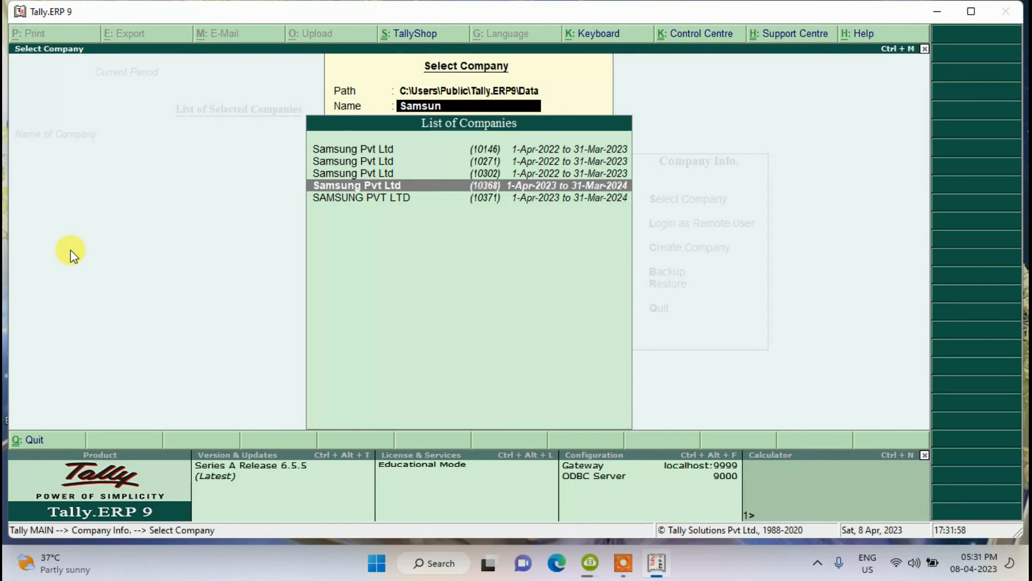
pyautogui.press('Return')
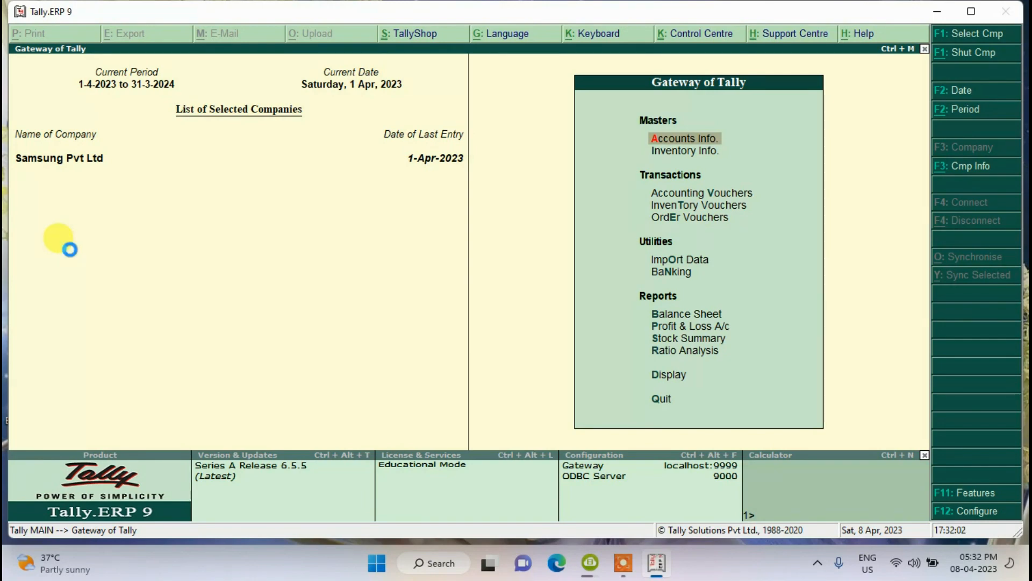
pyautogui.press('F1')
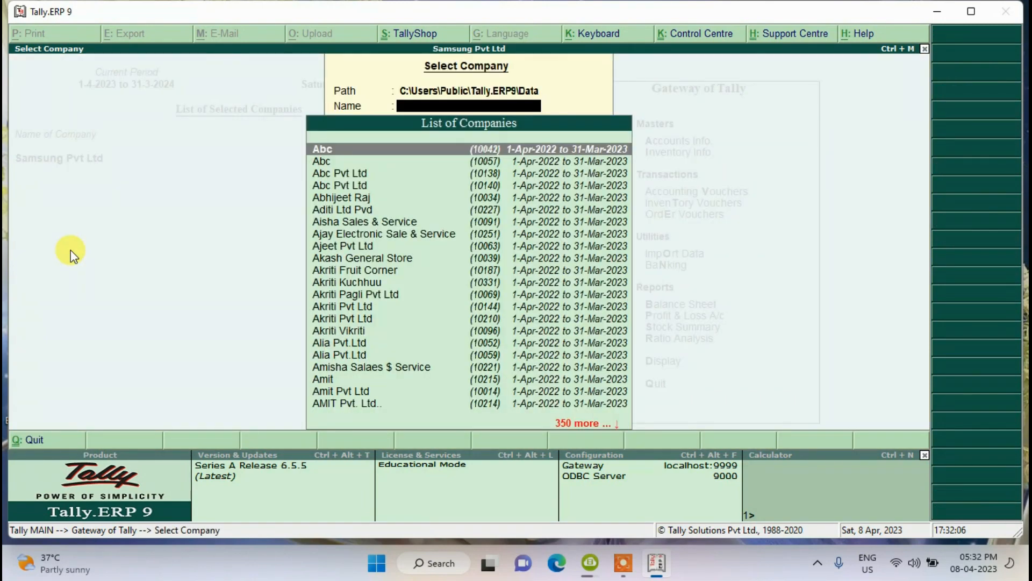
pyautogui.write('Sams')
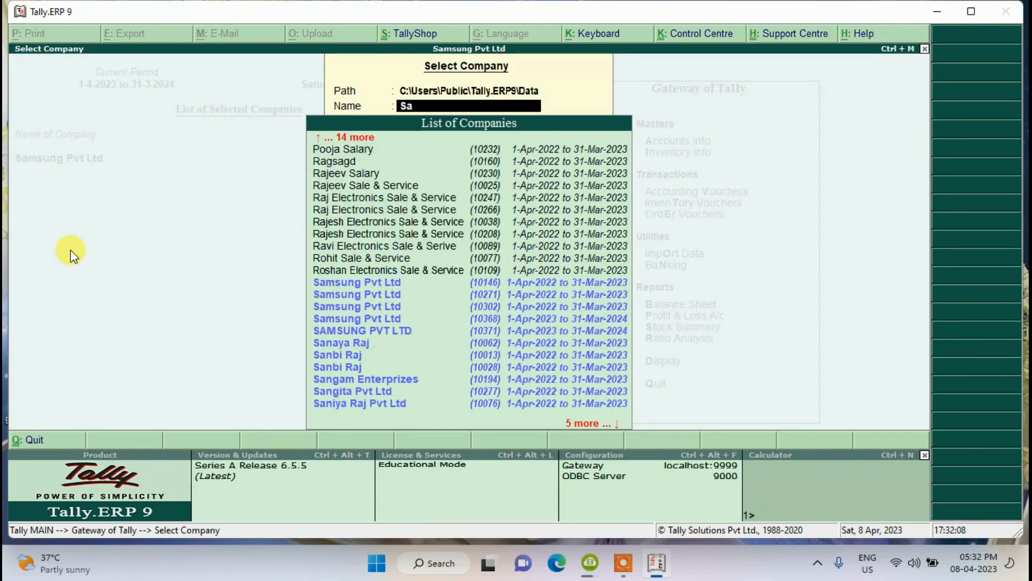
pyautogui.press('Down')
pyautogui.press('Down')
pyautogui.press('Down')
pyautogui.press('Down')
pyautogui.press('Down')
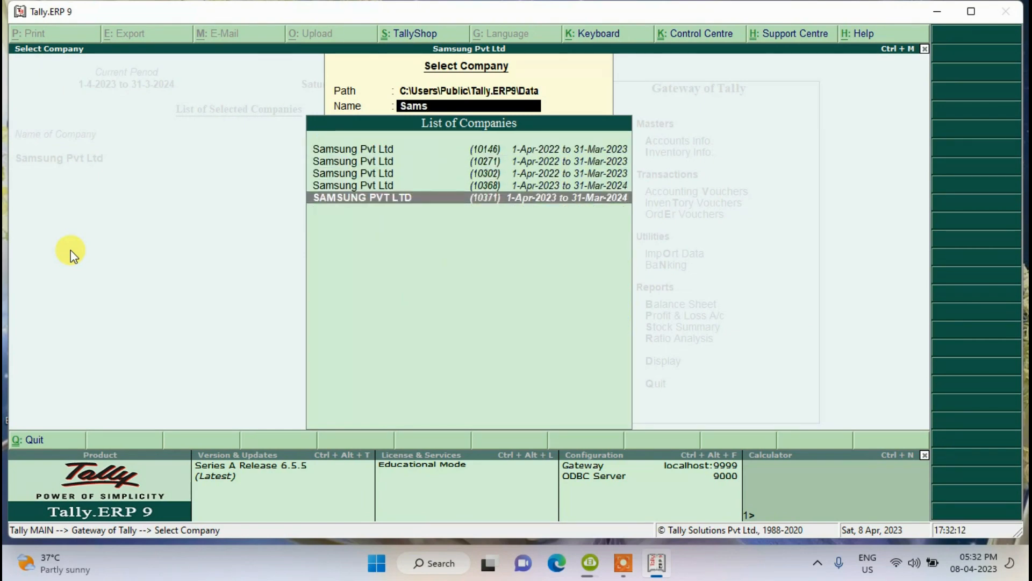
pyautogui.press('Return')
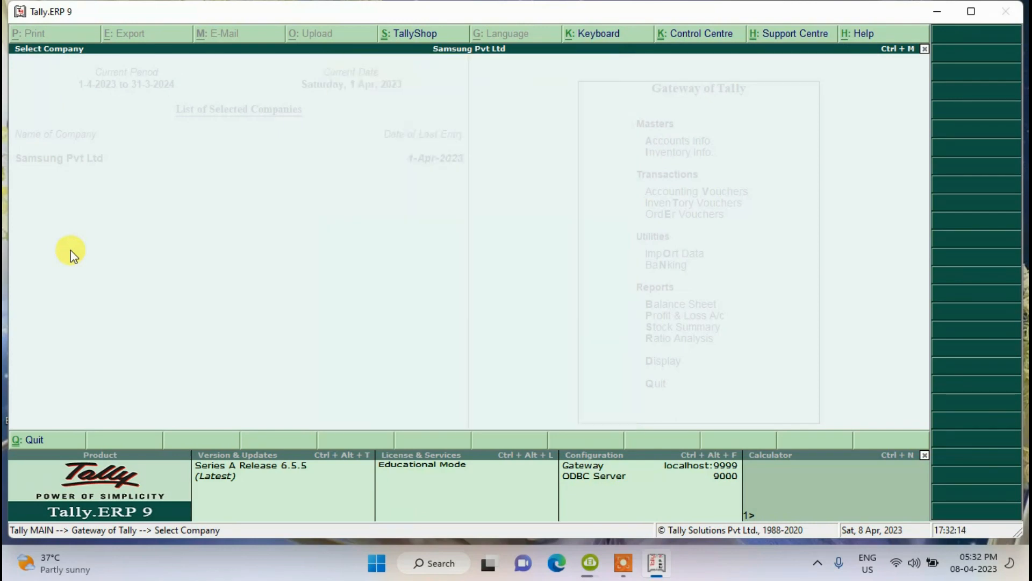
pyautogui.press('Return')
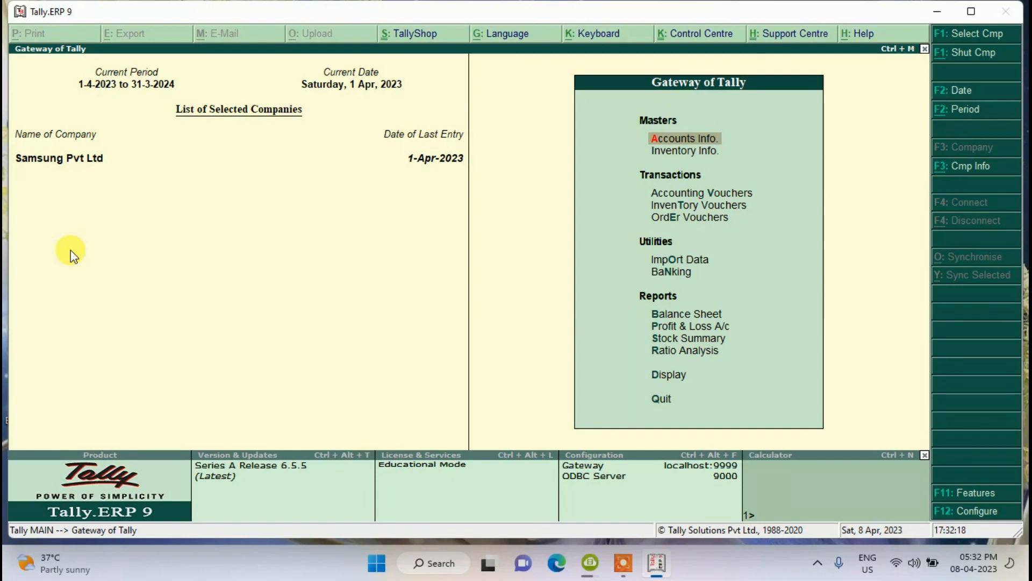
# - Shut Samsung Pvt Ltd (10368) from the Company Info Shut Company list
pyautogui.hotkey('alt', 'F3')
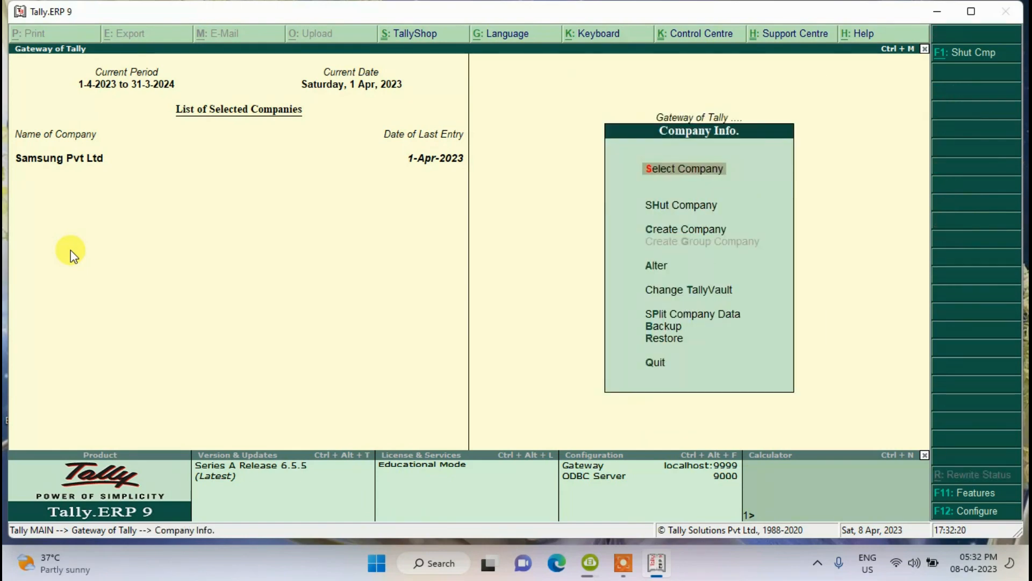
pyautogui.press('Down')
pyautogui.press('Down')
pyautogui.press('Down')
pyautogui.press('Up')
pyautogui.press('Up')
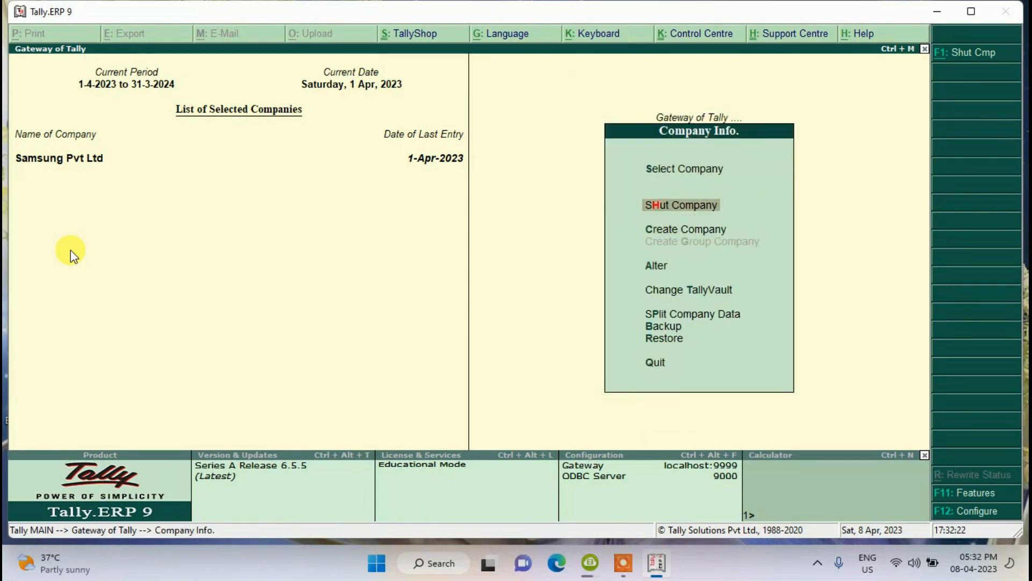
pyautogui.press('Return')
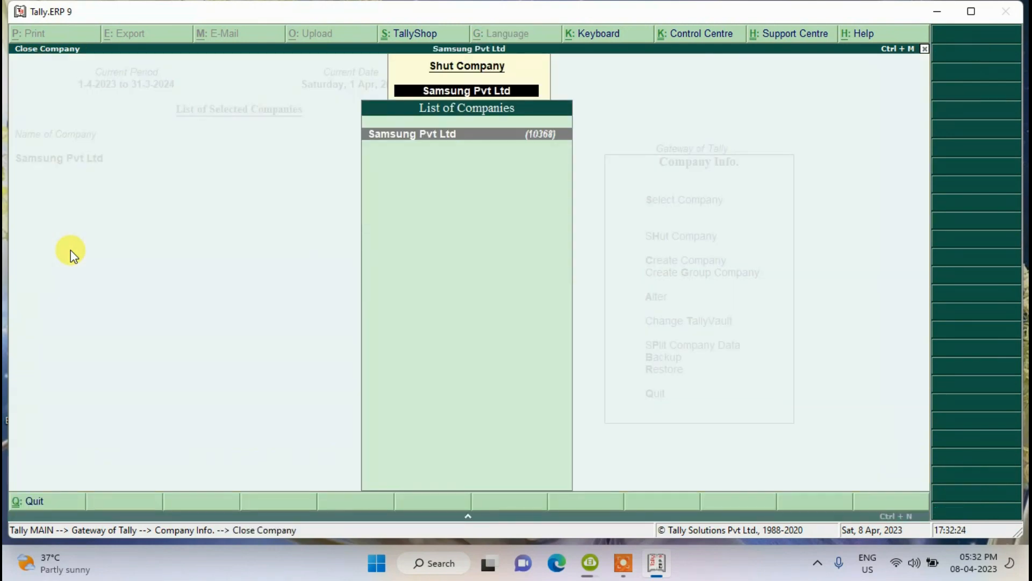
pyautogui.press('Return')
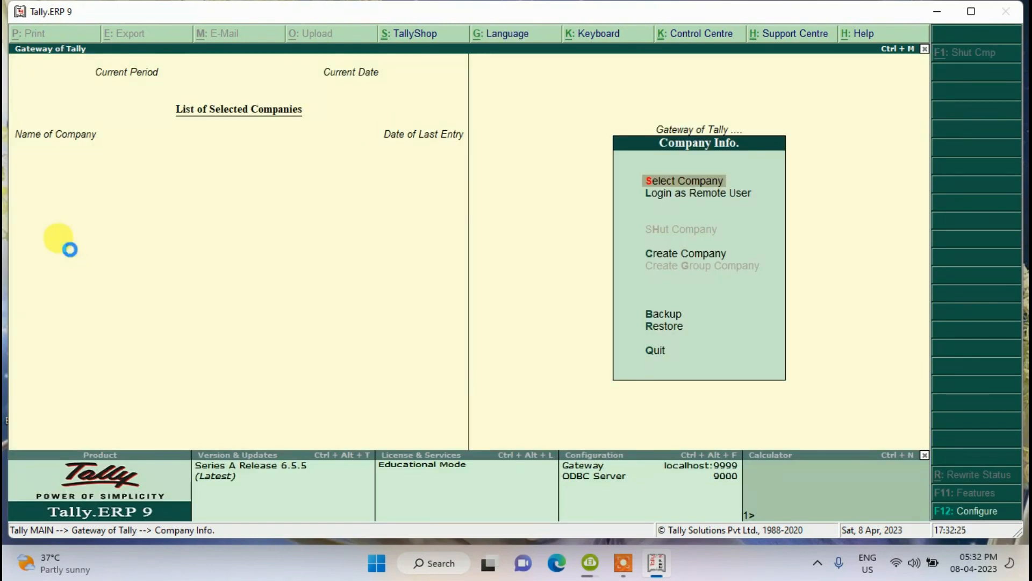
# - Filter companies with 'Samsu' and choose SAMSUNG PVT LTD (10371) to reach its login
pyautogui.press('Return')
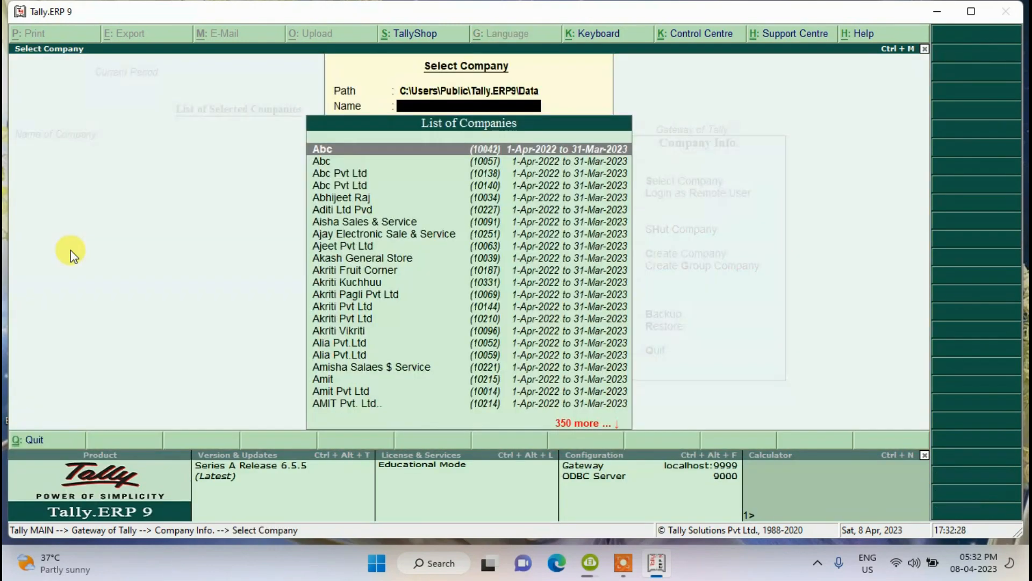
pyautogui.write('Samsu')
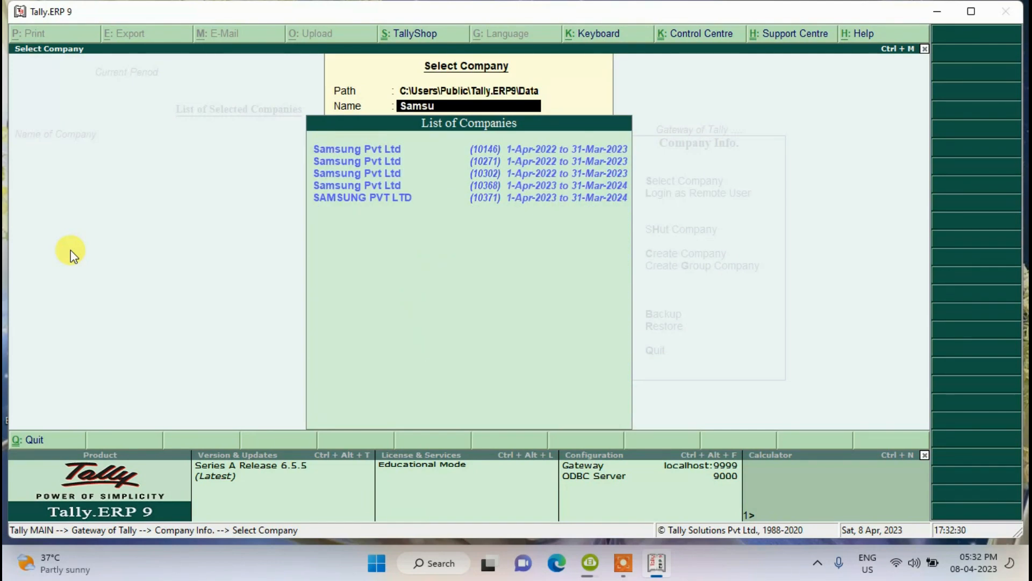
pyautogui.press('Down')
pyautogui.press('Down')
pyautogui.press('Down')
pyautogui.press('Down')
pyautogui.press('Return')
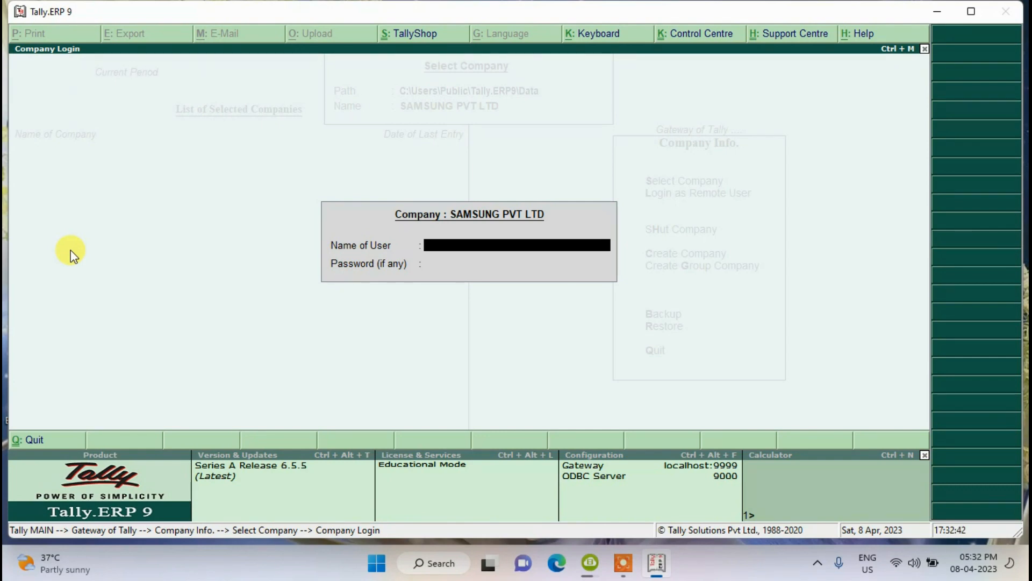
# - Enter the data-entry user's name and password to open SAMSUNG PVT LTD
pyautogui.write('Vikram')
pyautogui.press('Return')
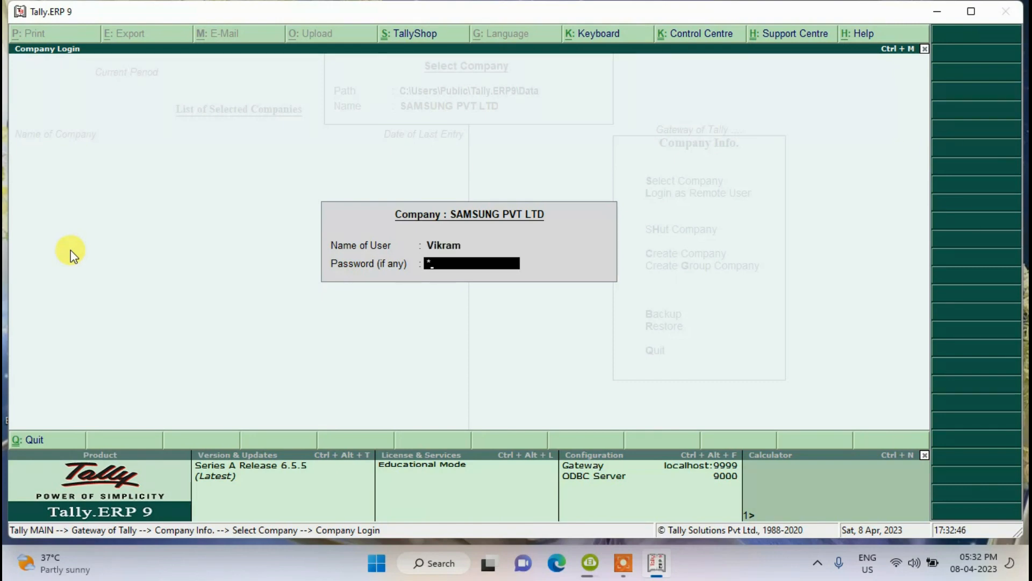
pyautogui.write('***')
pyautogui.press('Return')
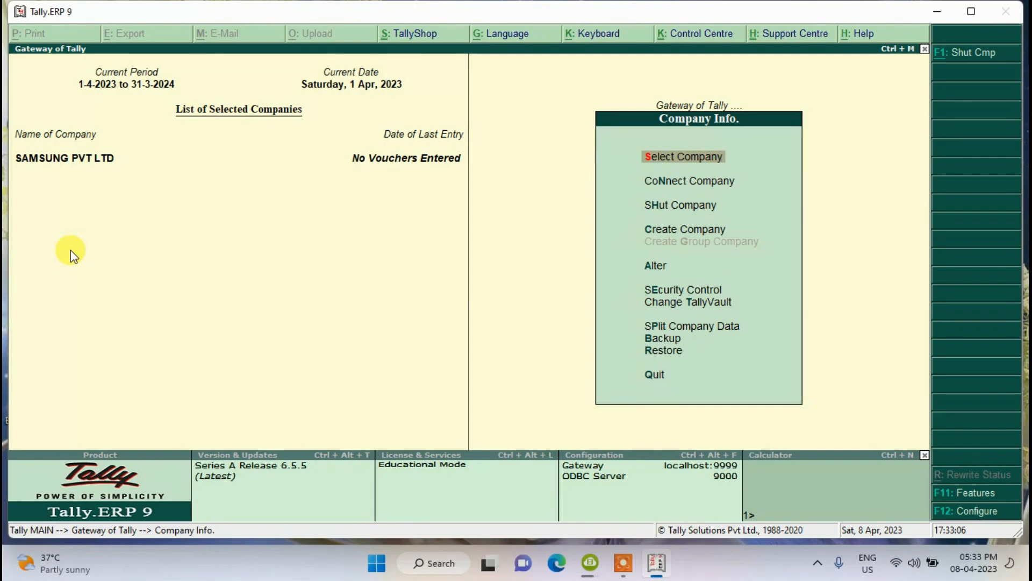
# - Open SAMSUNG PVT LTD in Company Alteration to edit its details
pyautogui.press('Down')
pyautogui.press('Down')
pyautogui.press('Down')
pyautogui.press('Down')
pyautogui.press('Down')
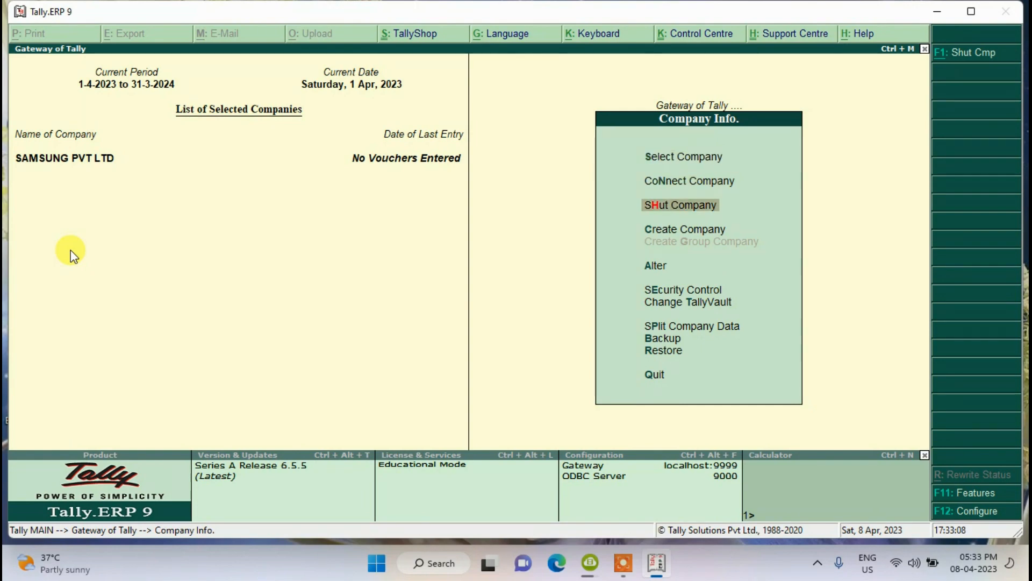
pyautogui.press('Up')
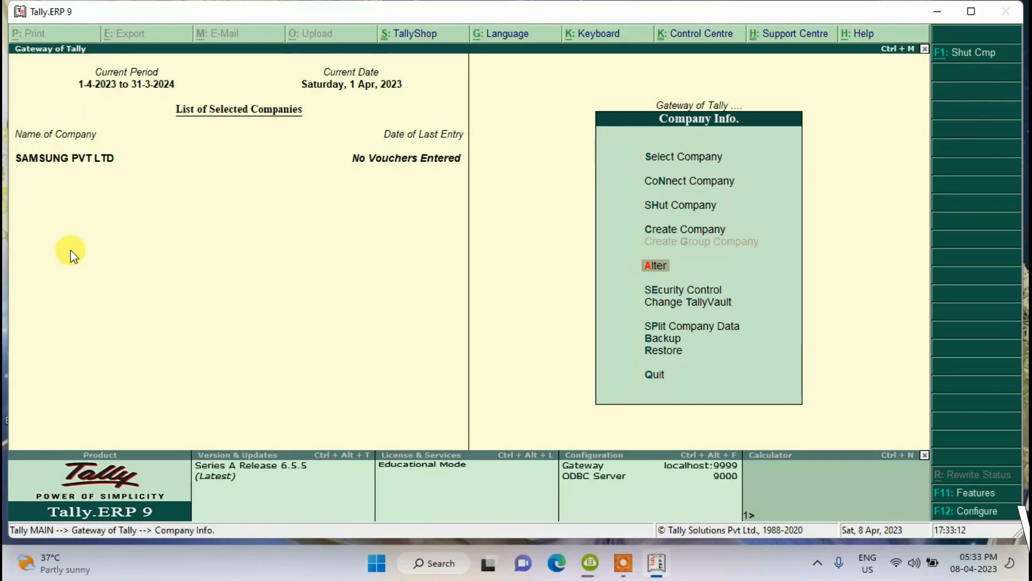
pyautogui.press('Return')
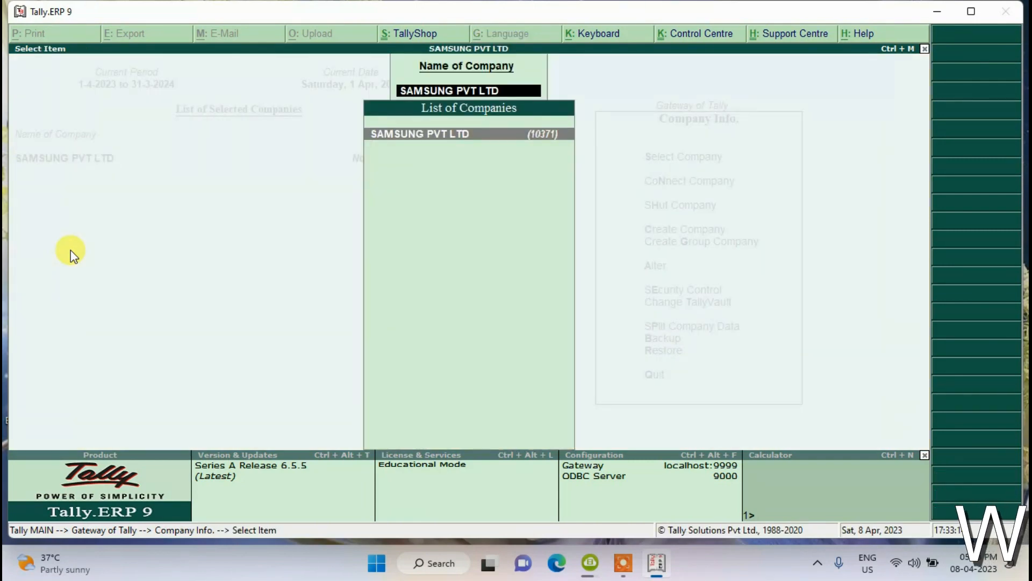
pyautogui.press('Return')
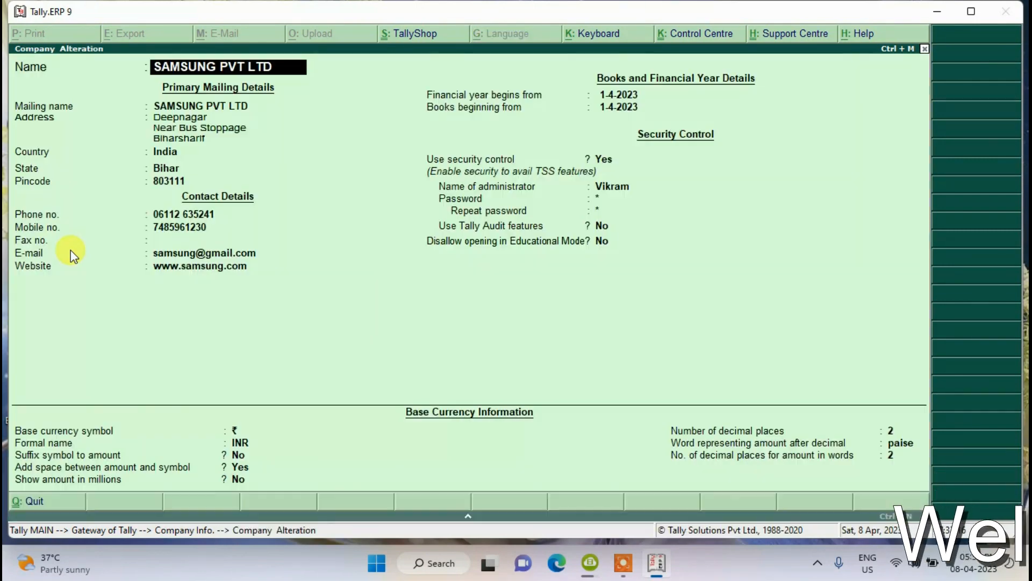
# - Set a new administrator name and administrator password in the security fields
pyautogui.press('Return')
pyautogui.press('Return')
pyautogui.press('Return')
pyautogui.press('Return')
pyautogui.press('Return')
pyautogui.press('Return')
pyautogui.press('Return')
pyautogui.press('Return')
pyautogui.press('Return')
pyautogui.press('Return')
pyautogui.press('Return')
pyautogui.press('Return')
pyautogui.press('Return')
pyautogui.press('Return')
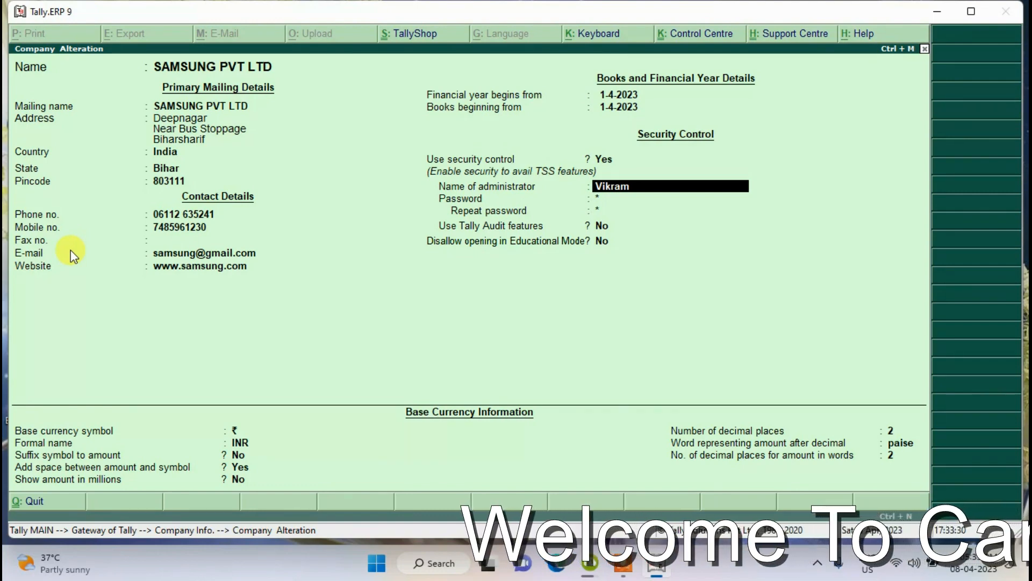
pyautogui.press('Return')
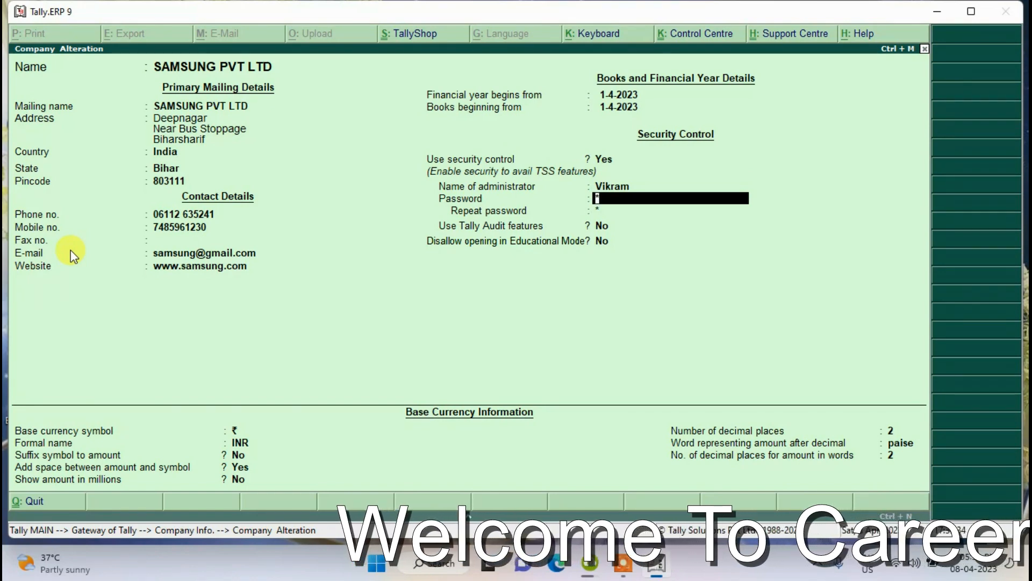
pyautogui.press('Up')
pyautogui.write('Rahu')
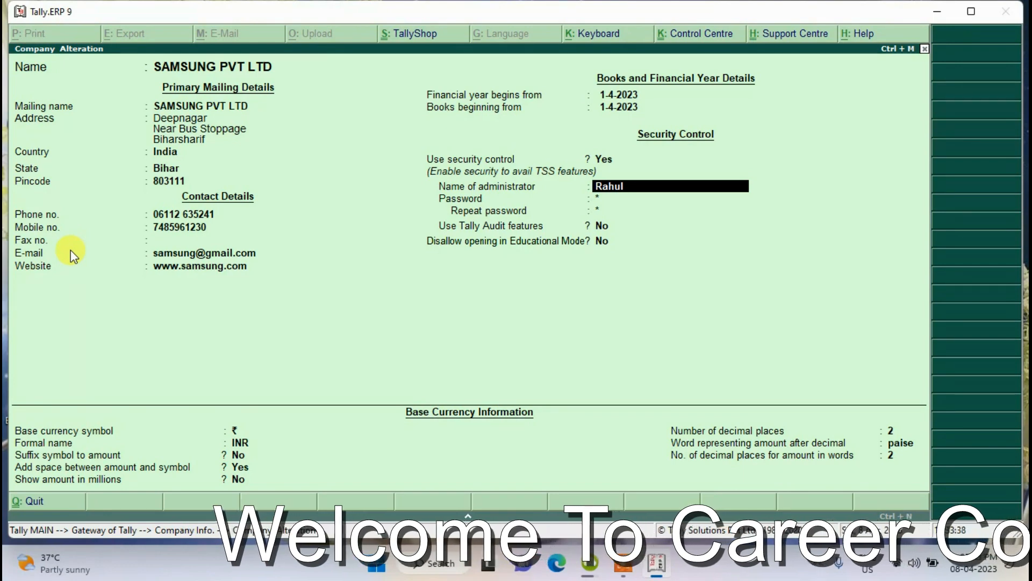
pyautogui.press('Return')
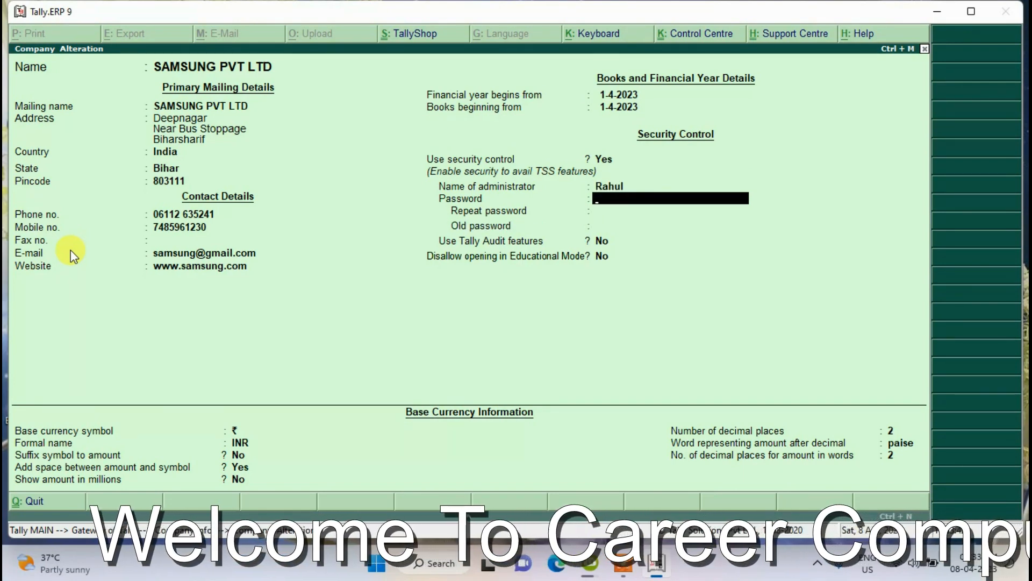
pyautogui.write('*')
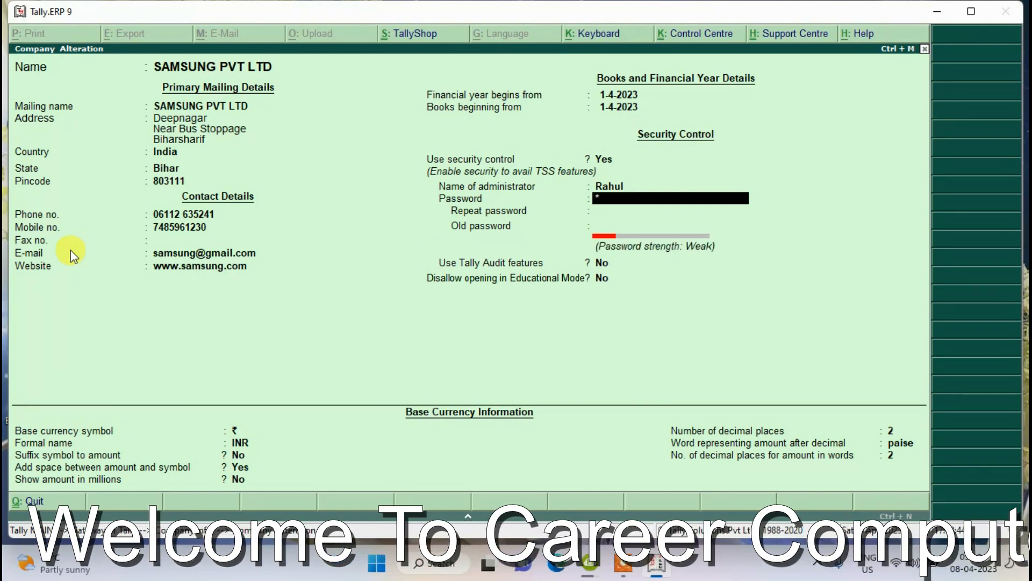
pyautogui.write('*****')
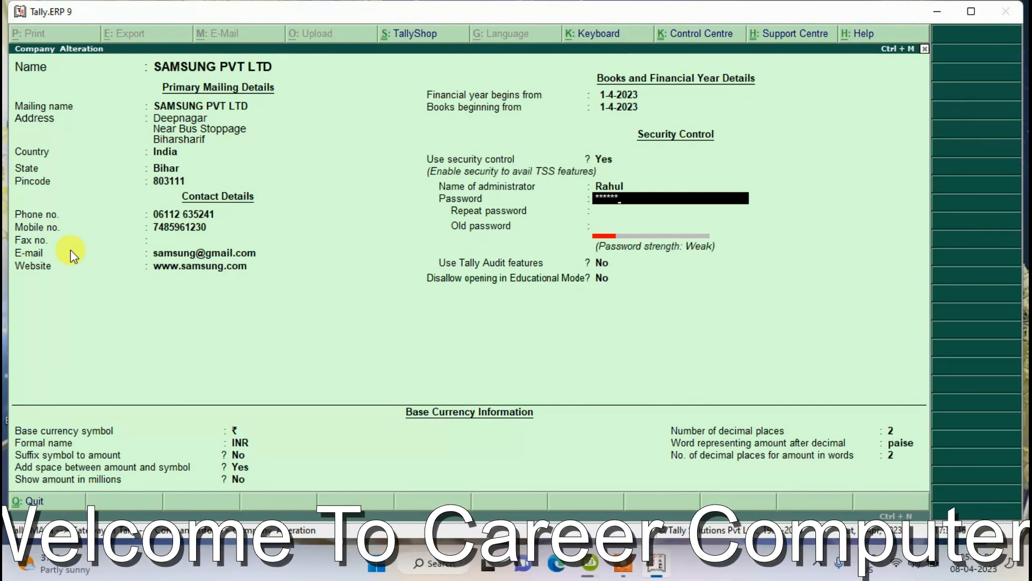
pyautogui.press('BackSpace')
pyautogui.press('BackSpace')
pyautogui.press('BackSpace')
pyautogui.press('BackSpace')
pyautogui.press('BackSpace')
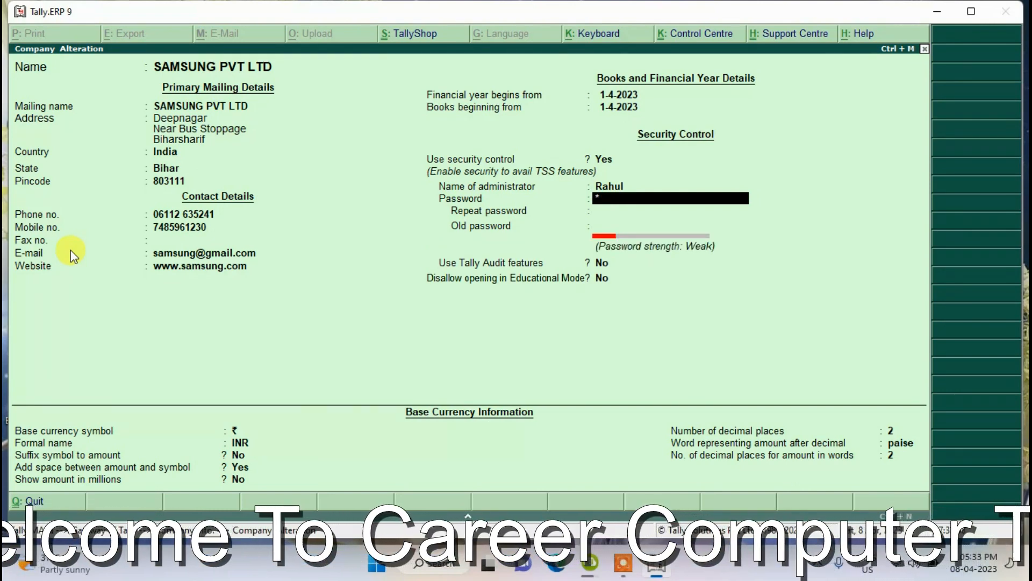
pyautogui.press('Return')
pyautogui.press('Return')
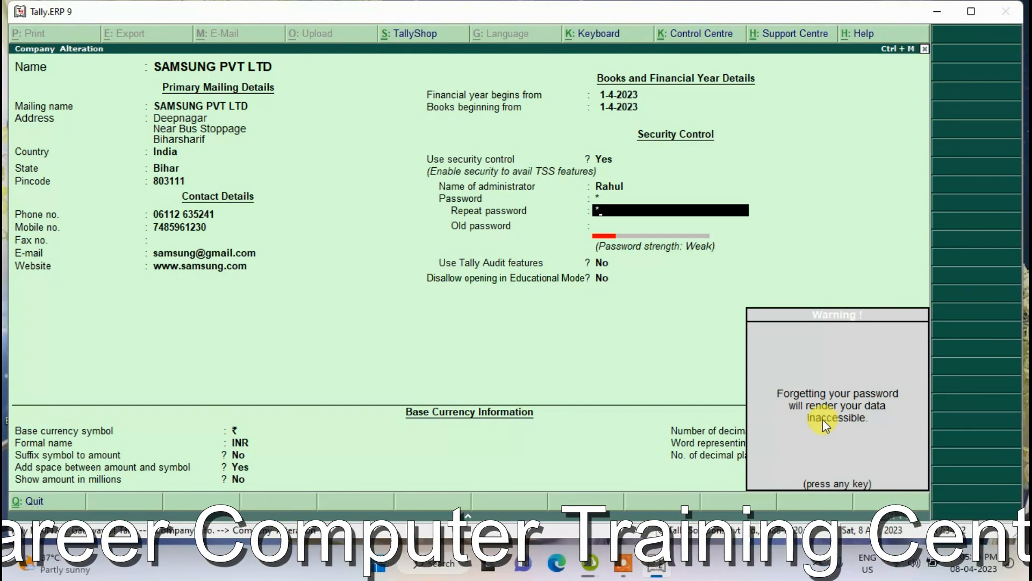
# - Dismiss the forgotten-password warning, enter the old password and accept the alteration
pyautogui.press('Return')
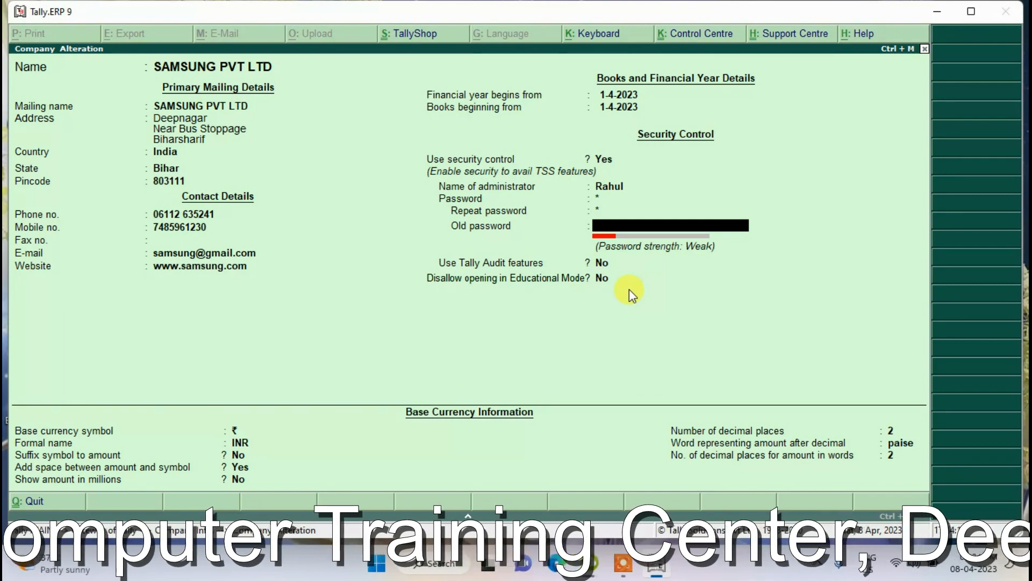
pyautogui.write('******')
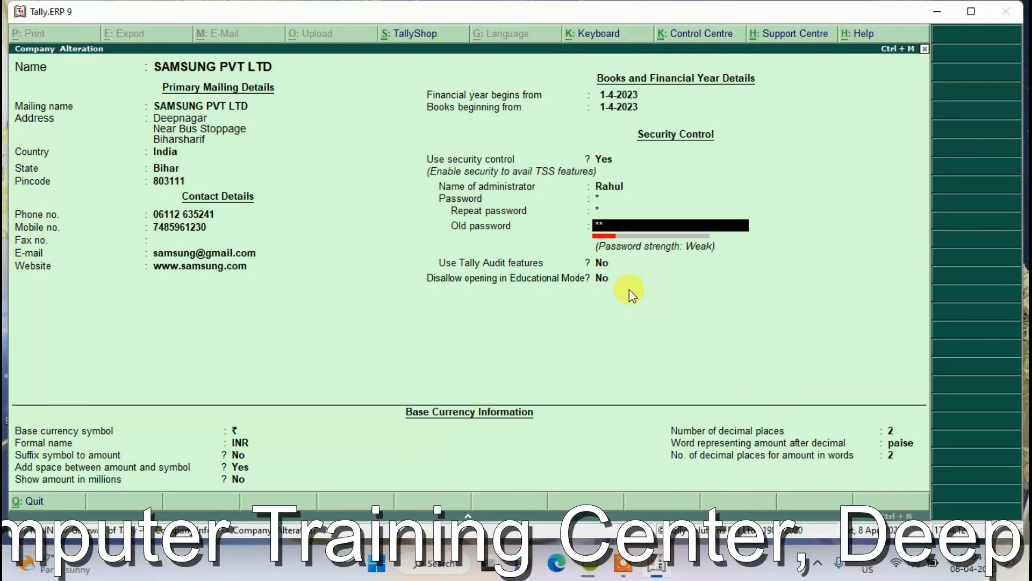
pyautogui.press('Return')
pyautogui.press('Return')
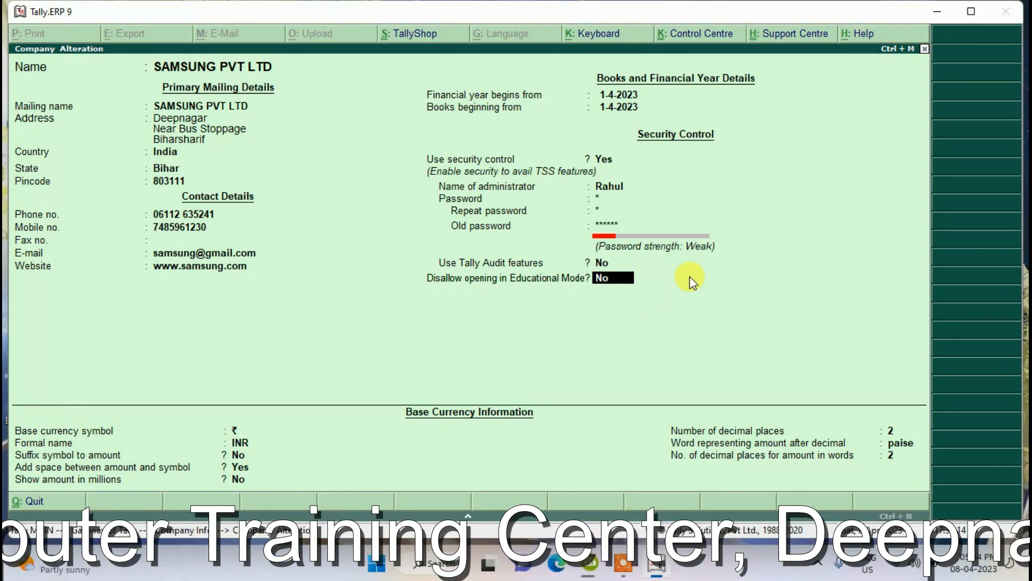
pyautogui.press('Return')
pyautogui.press('Return')
pyautogui.press('Return')
pyautogui.press('Return')
pyautogui.press('Return')
pyautogui.press('Return')
pyautogui.press('Return')
pyautogui.press('Return')
pyautogui.press('Return')
pyautogui.press('Return')
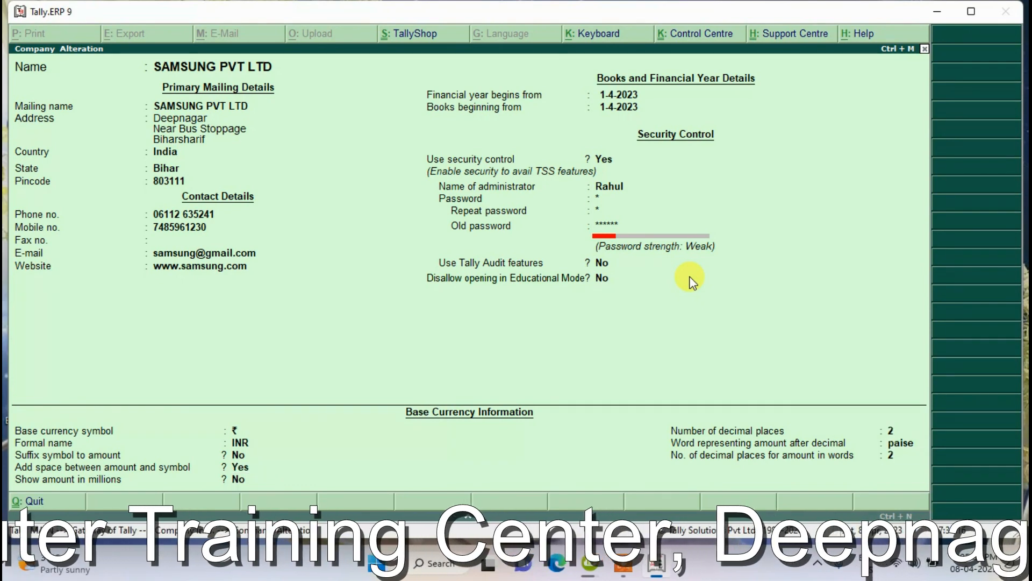
# - Return to the Gateway and shut SAMSUNG PVT LTD
pyautogui.press('Escape')
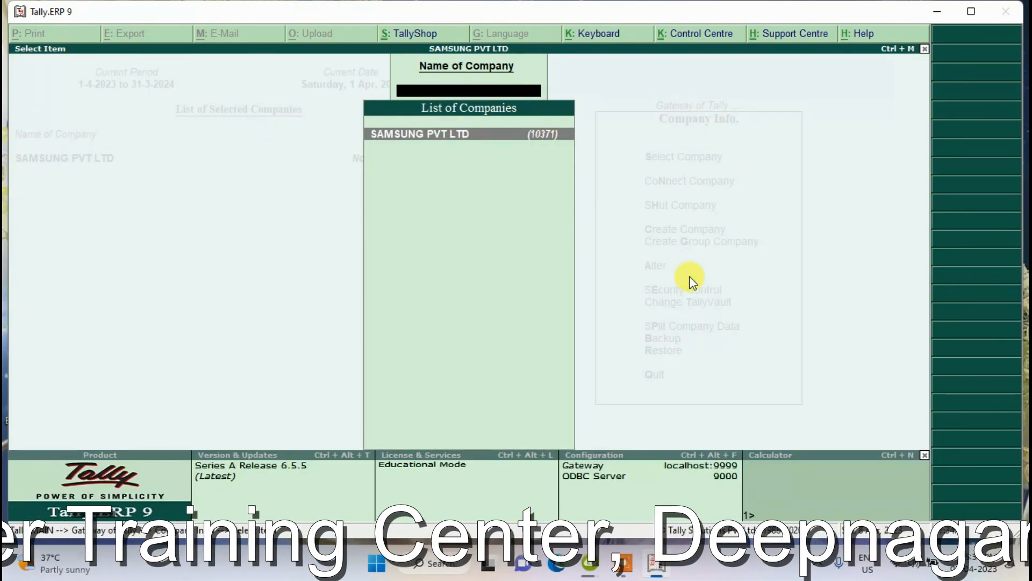
pyautogui.press('Escape')
pyautogui.press('Up')
pyautogui.press('Up')
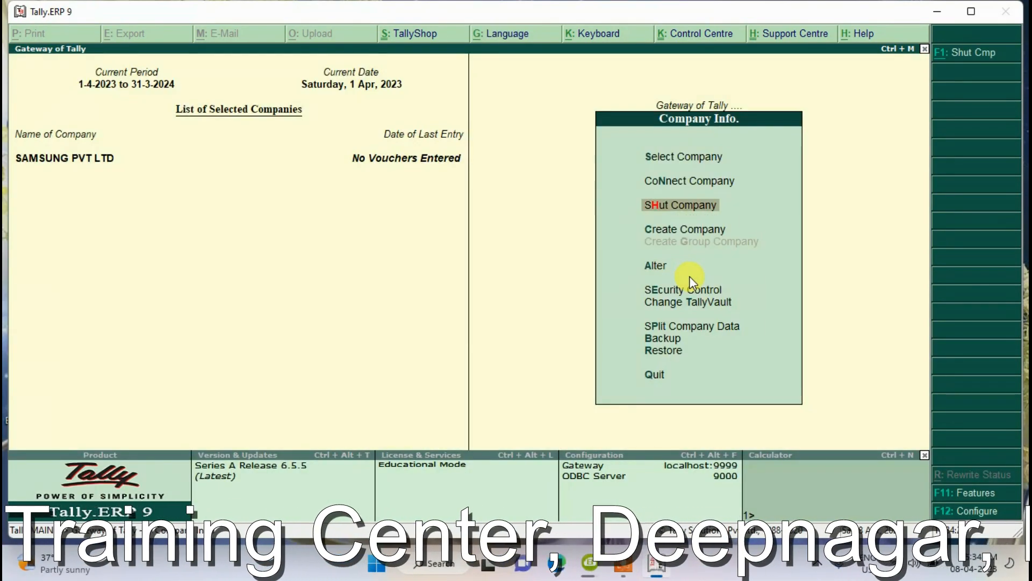
pyautogui.press('Return')
pyautogui.press('Return')
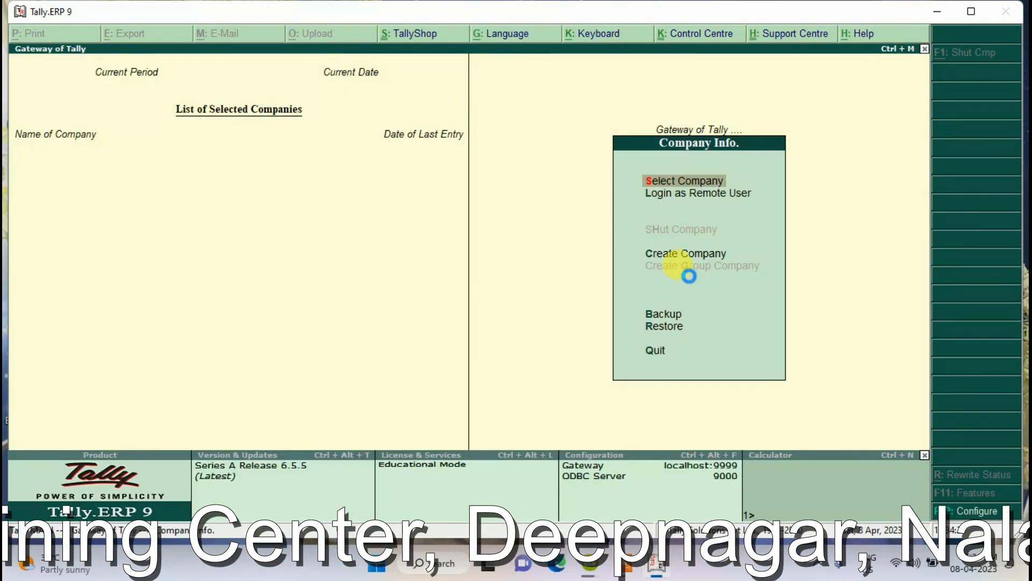
# - Reopen SAMSUNG PVT LTD (10371) by filtering the company list with 'Samsu'
pyautogui.press('Return')
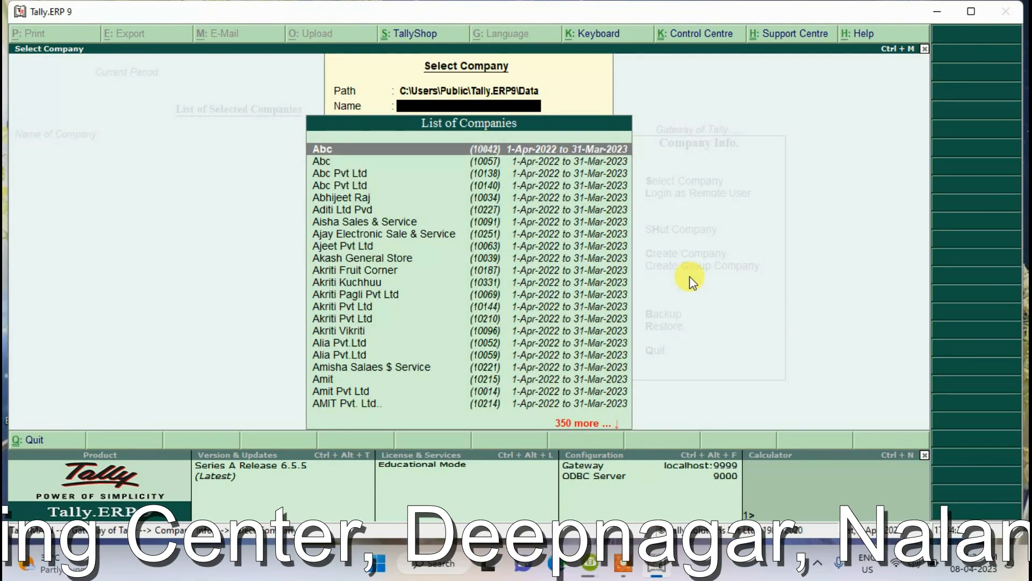
pyautogui.write('Samsu')
pyautogui.press('Down')
pyautogui.press('Down')
pyautogui.press('Down')
pyautogui.press('Down')
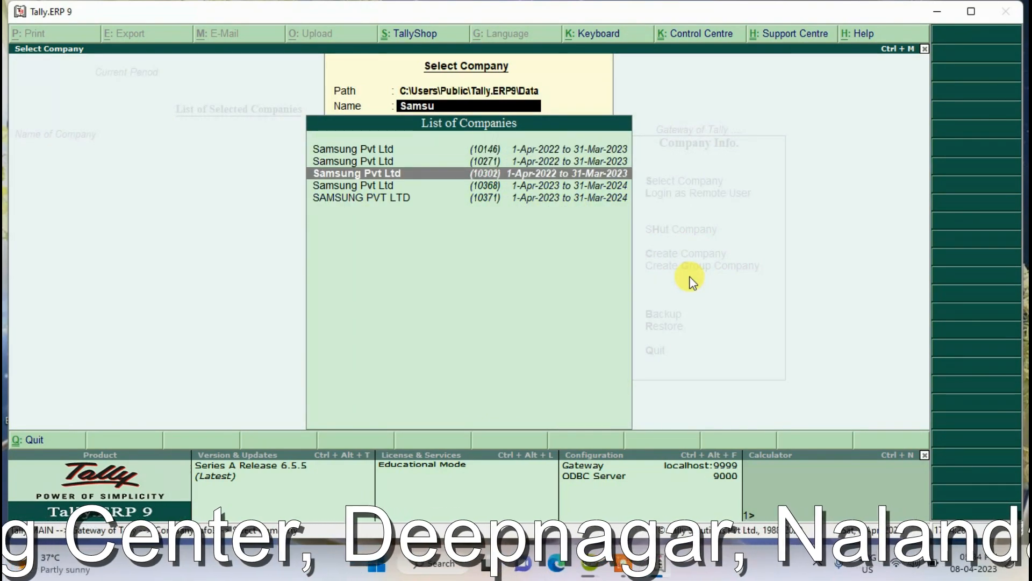
pyautogui.press('Return')
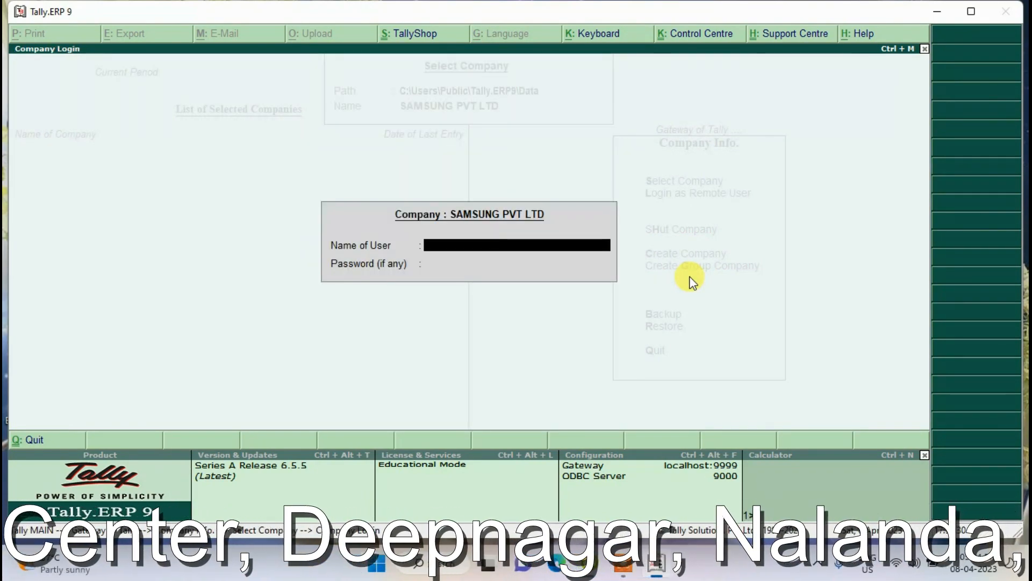
# - Attempt login with the data-entry user's name and password, which is rejected
pyautogui.write('Sha')
pyautogui.press('BackSpace')
pyautogui.press('BackSpace')
pyautogui.press('BackSpace')
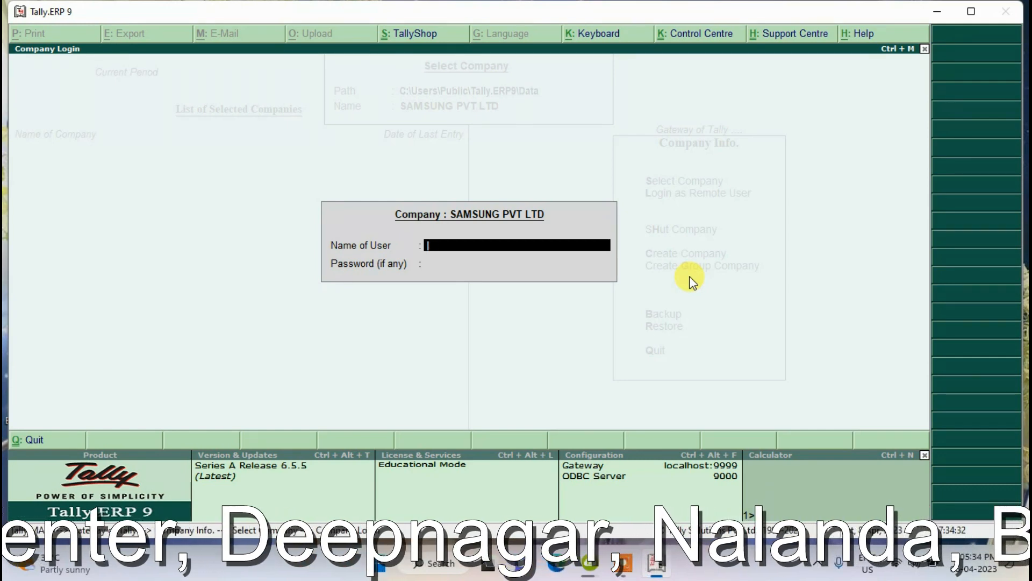
pyautogui.write('Rahul')
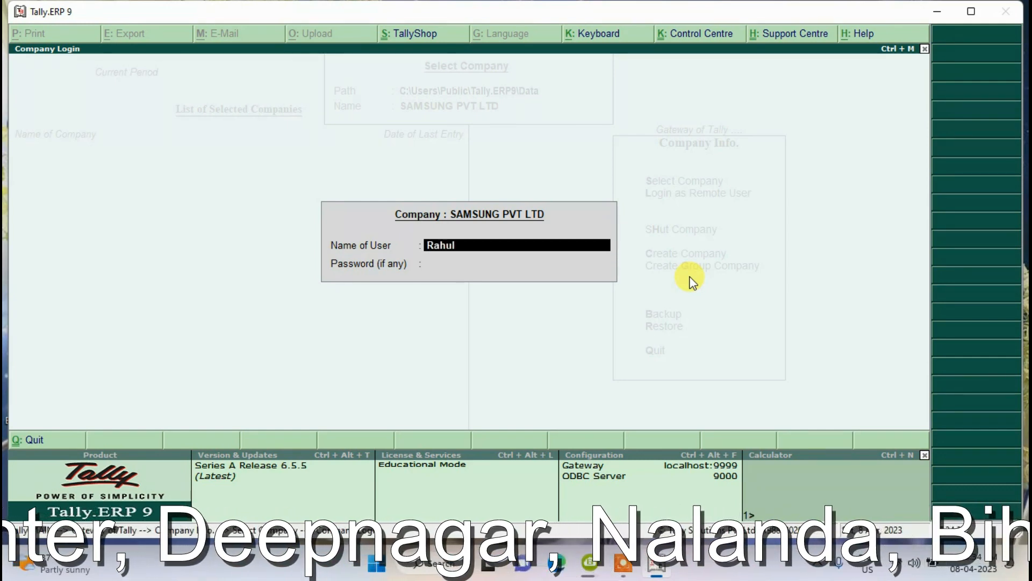
pyautogui.press('BackSpace')
pyautogui.press('BackSpace')
pyautogui.press('BackSpace')
pyautogui.press('BackSpace')
pyautogui.press('BackSpace')
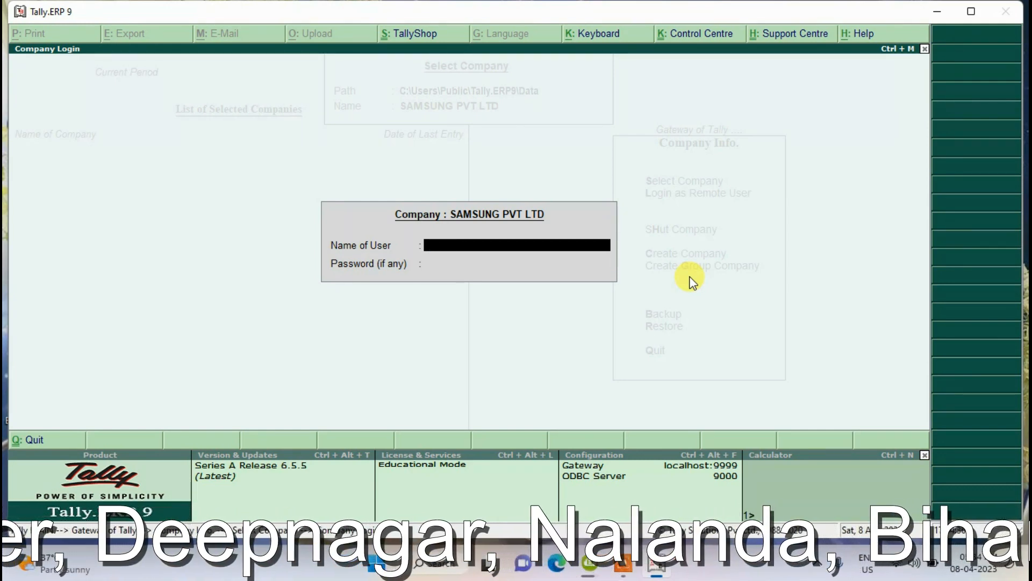
pyautogui.write('Vikramj')
pyautogui.press('Return')
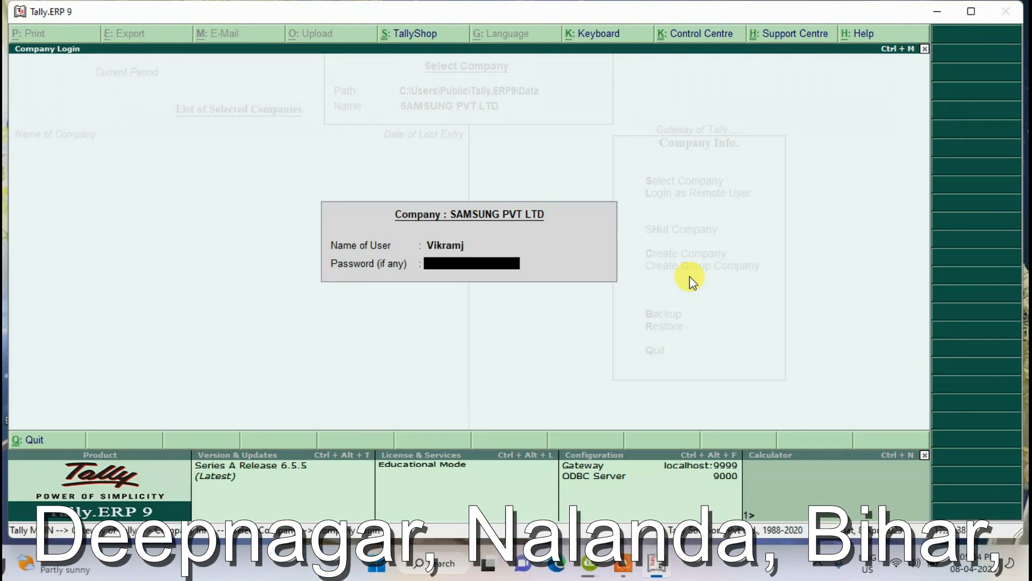
pyautogui.press('BackSpace')
pyautogui.write('Vikra')
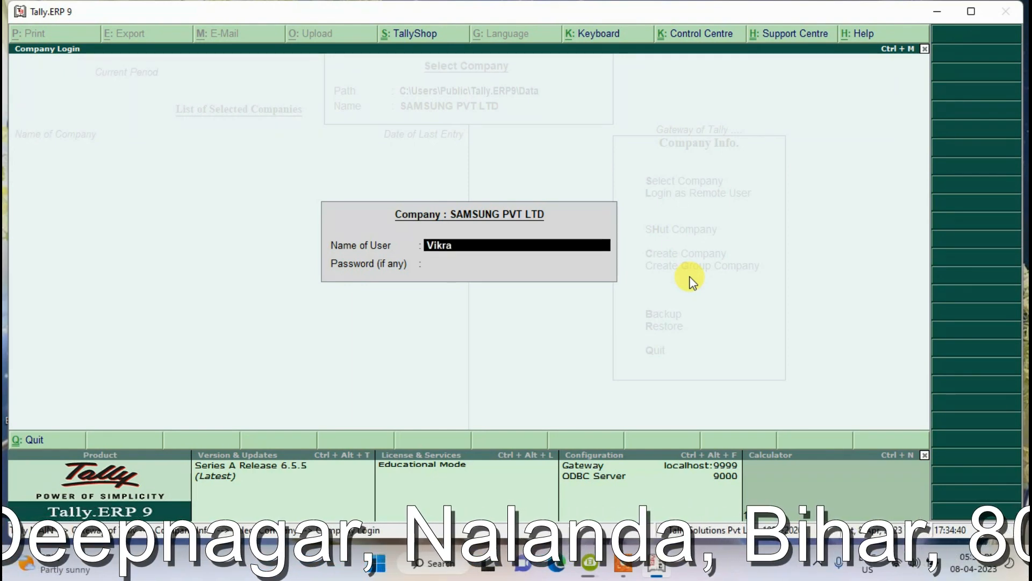
pyautogui.write('m')
pyautogui.press('Return')
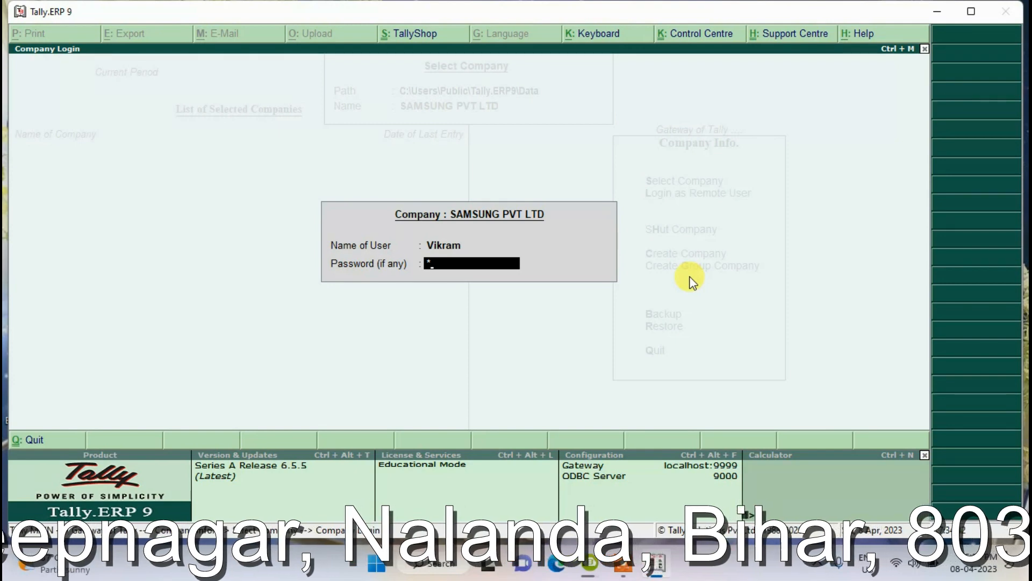
pyautogui.press('Return')
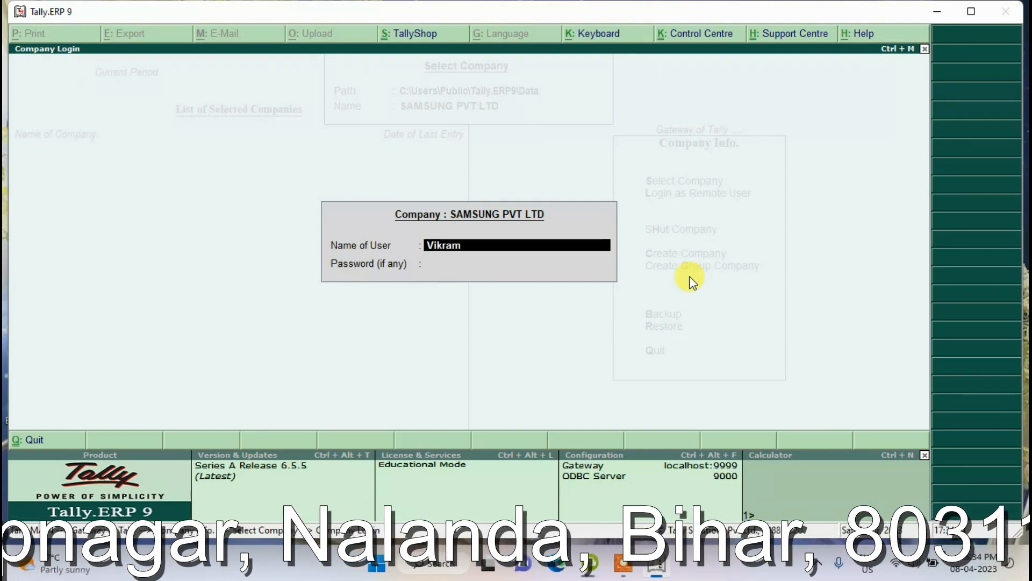
# - Log in with the new administrator's name and password to reach the Gateway
pyautogui.write('Rahul')
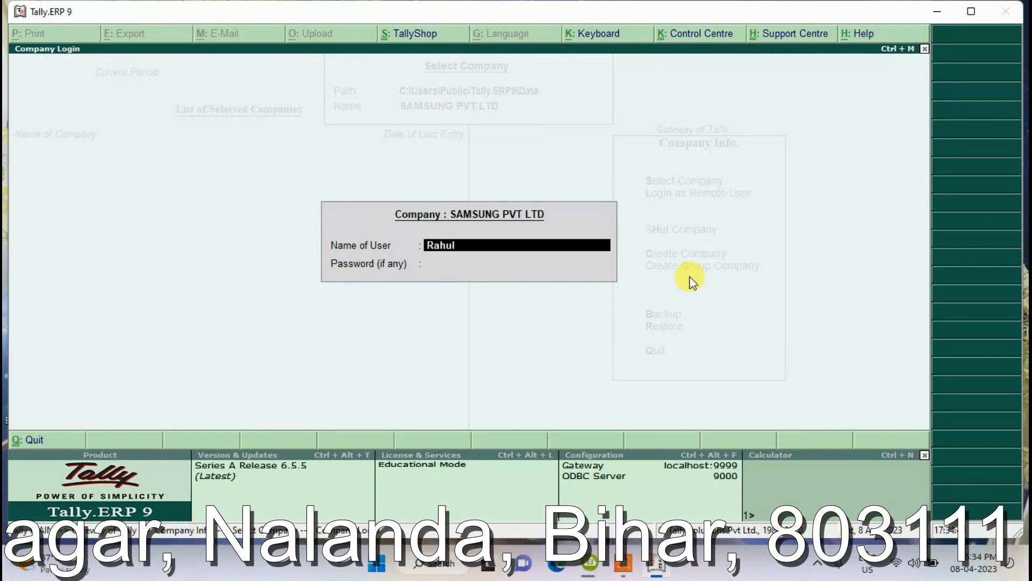
pyautogui.press('Return')
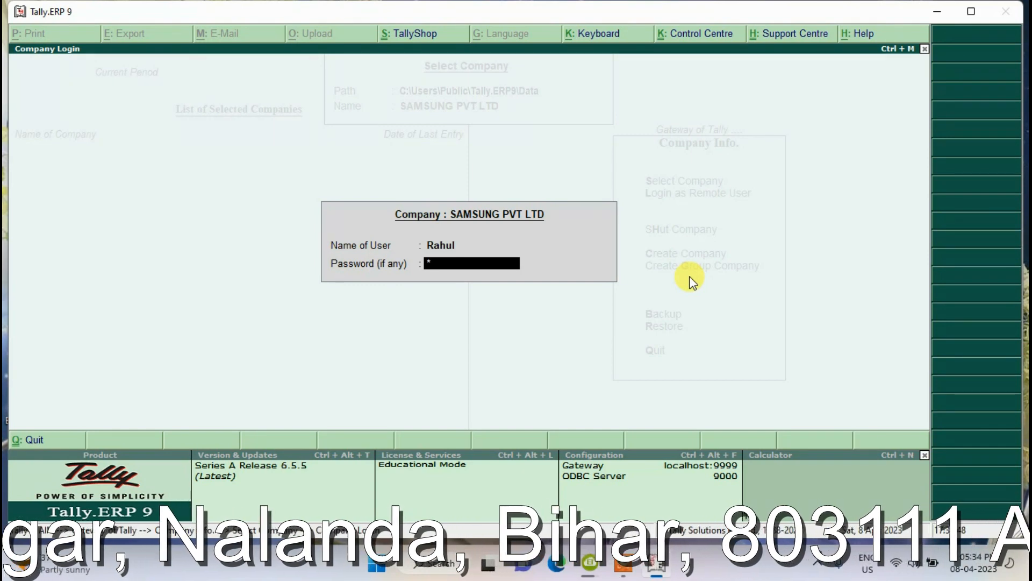
pyautogui.press('Return')
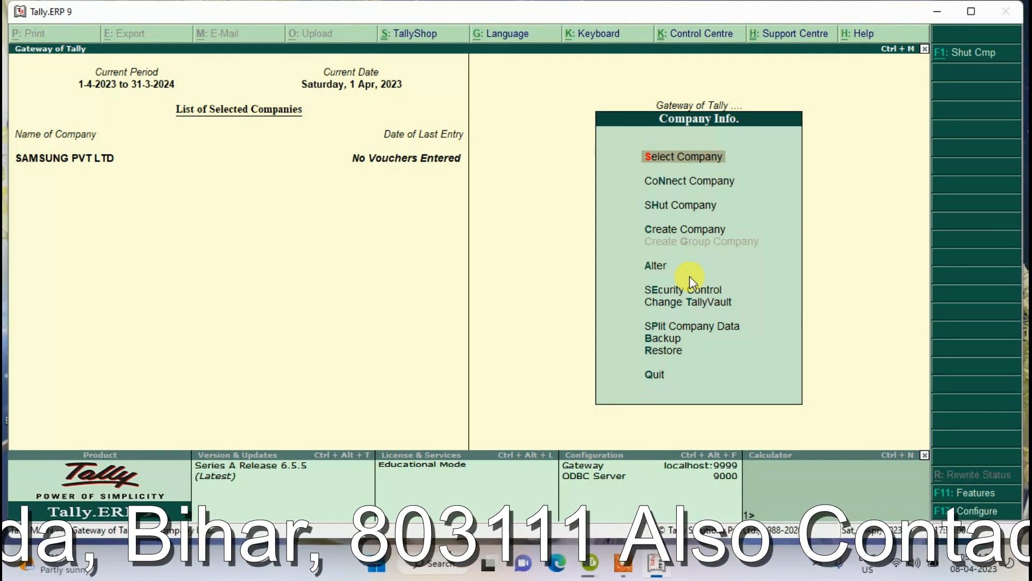
# - In the SAMSUNG PVT LTD company alteration, set Use security control to No
pyautogui.press('Down')
pyautogui.press('Down')
pyautogui.press('Down')
pyautogui.press('Down')
pyautogui.press('Down')
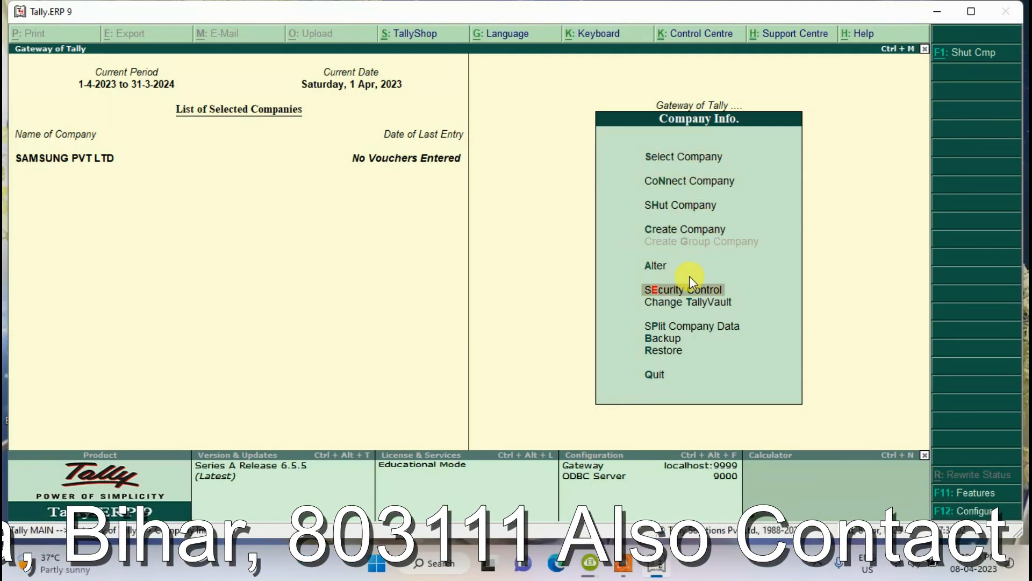
pyautogui.press('Up')
pyautogui.press('Return')
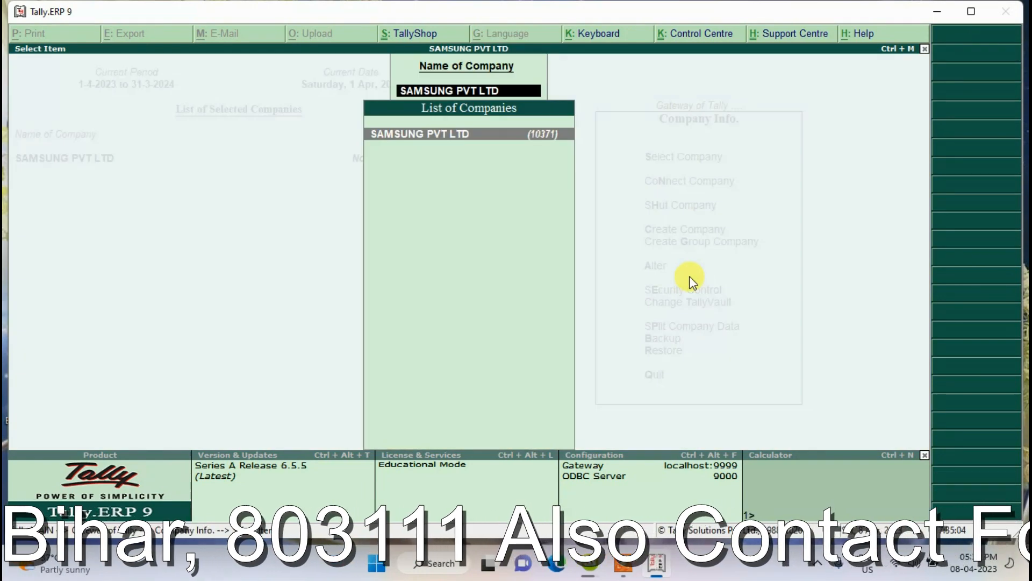
pyautogui.press('Return')
pyautogui.press('Return')
pyautogui.press('Return')
pyautogui.press('Return')
pyautogui.press('Return')
pyautogui.press('Return')
pyautogui.press('Return')
pyautogui.press('Return')
pyautogui.press('Return')
pyautogui.press('Return')
pyautogui.press('Return')
pyautogui.press('Return')
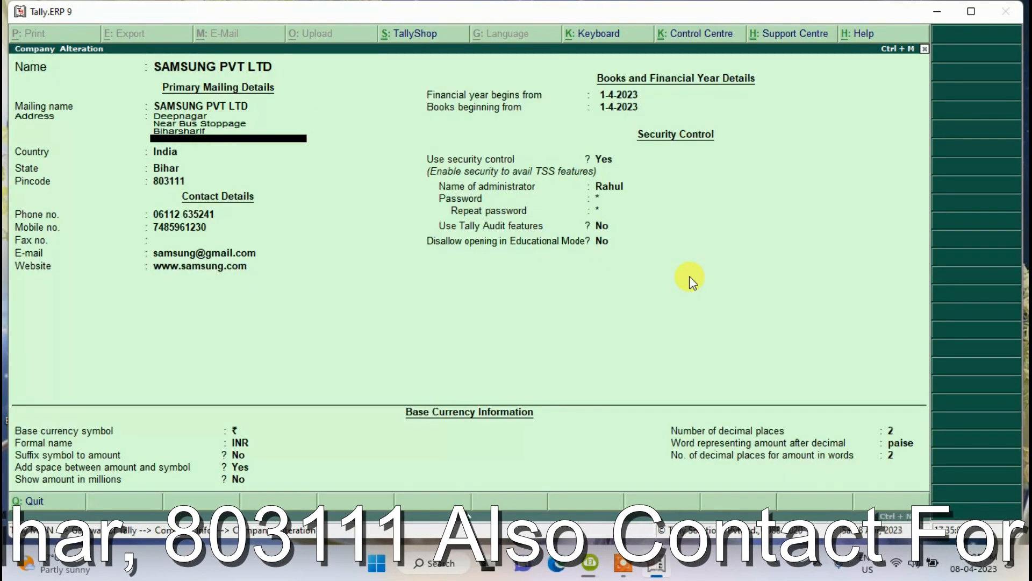
pyautogui.press('Return')
pyautogui.press('Return')
pyautogui.press('Return')
pyautogui.press('Return')
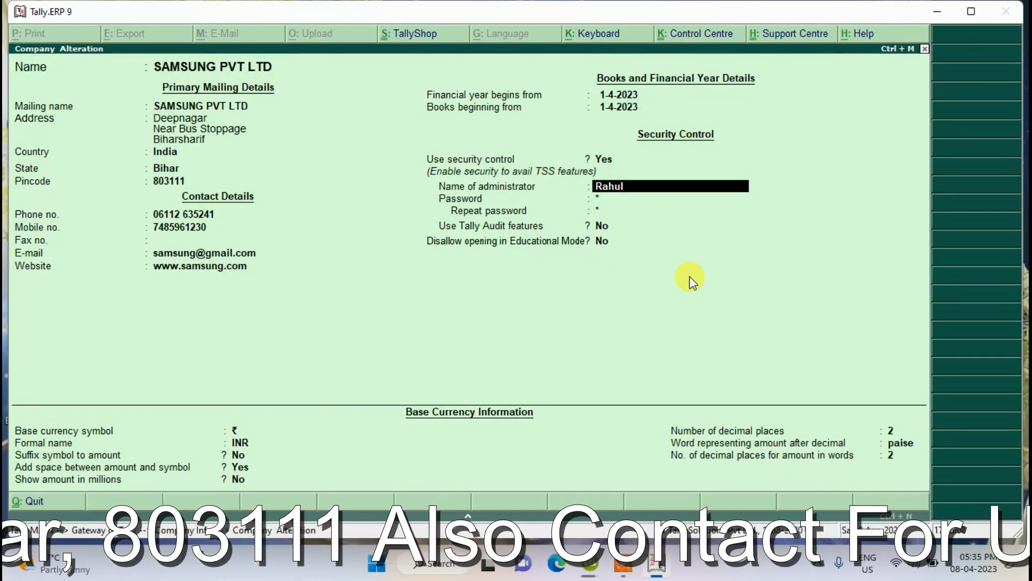
pyautogui.press('Up')
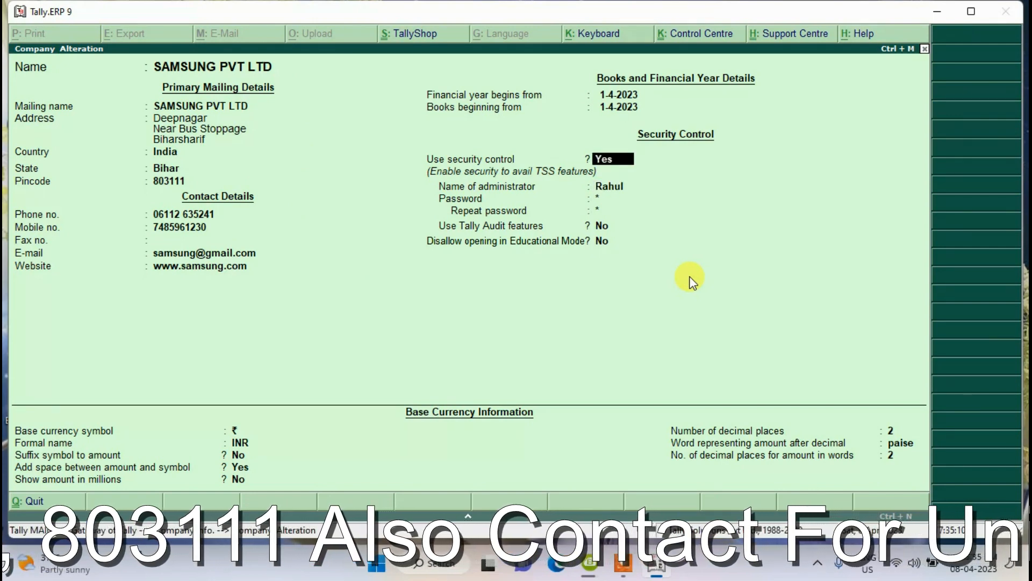
pyautogui.write('no')
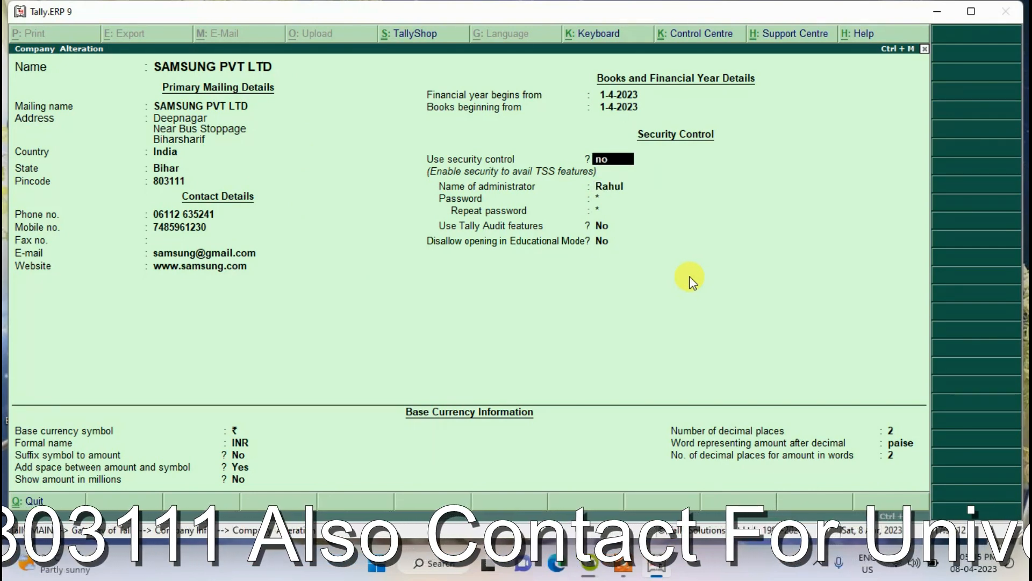
pyautogui.press('Return')
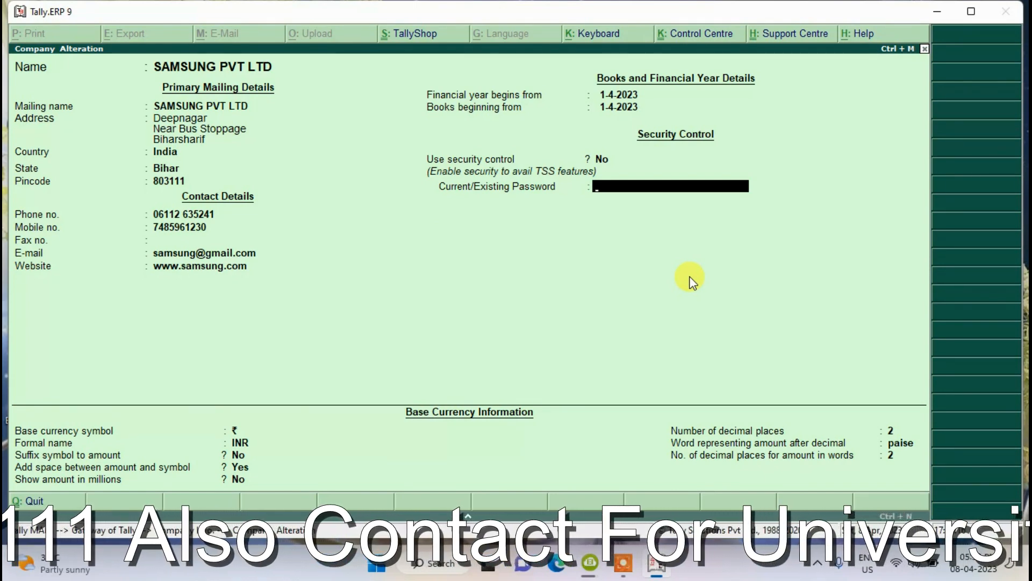
# - Confirm the existing password, accept the changes, reload the company and back out of the company list
pyautogui.press('Return')
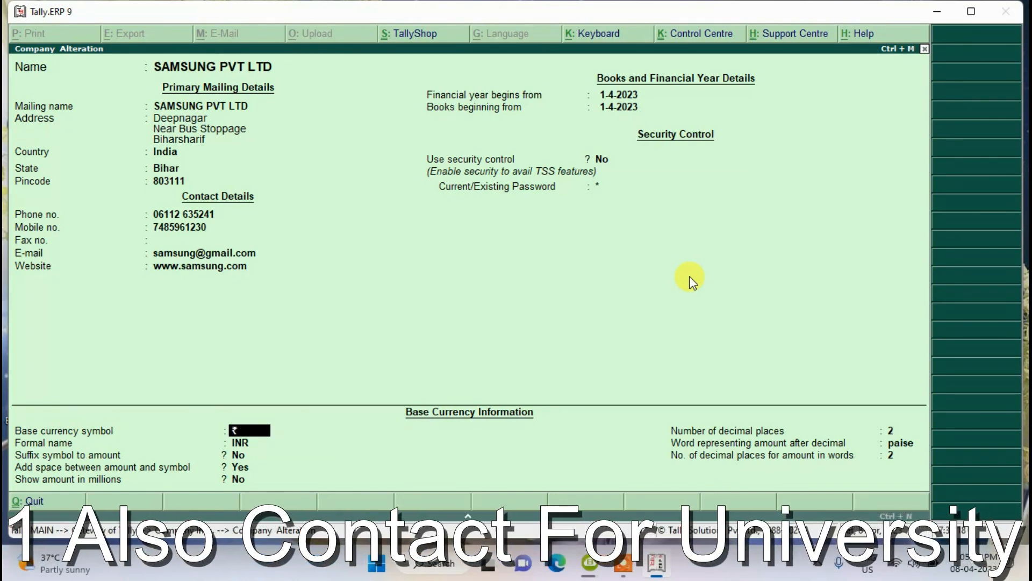
pyautogui.press('Return')
pyautogui.press('Return')
pyautogui.press('Return')
pyautogui.press('Return')
pyautogui.press('Return')
pyautogui.press('Return')
pyautogui.press('Return')
pyautogui.press('Return')
pyautogui.press('Return')
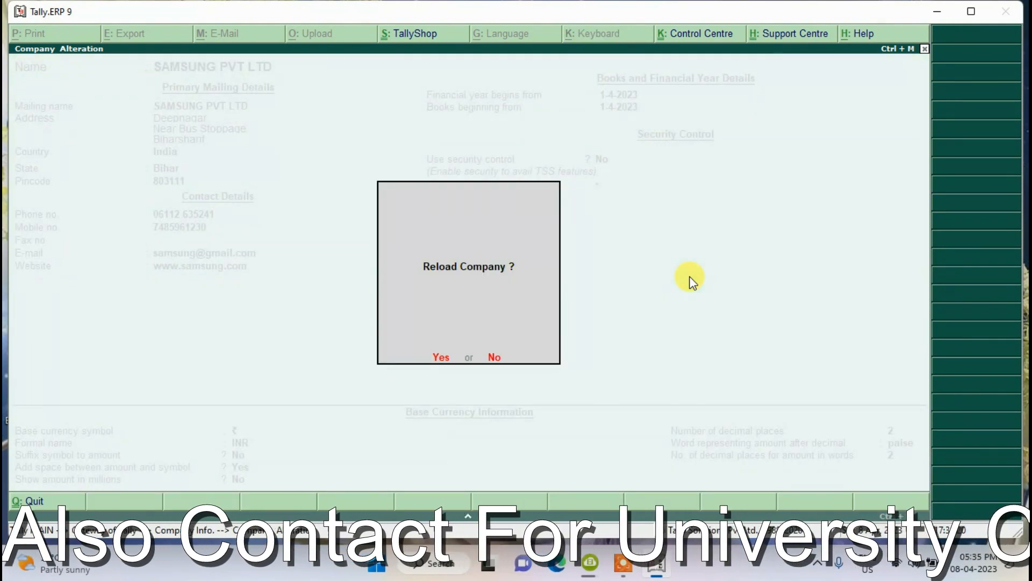
pyautogui.press('Return')
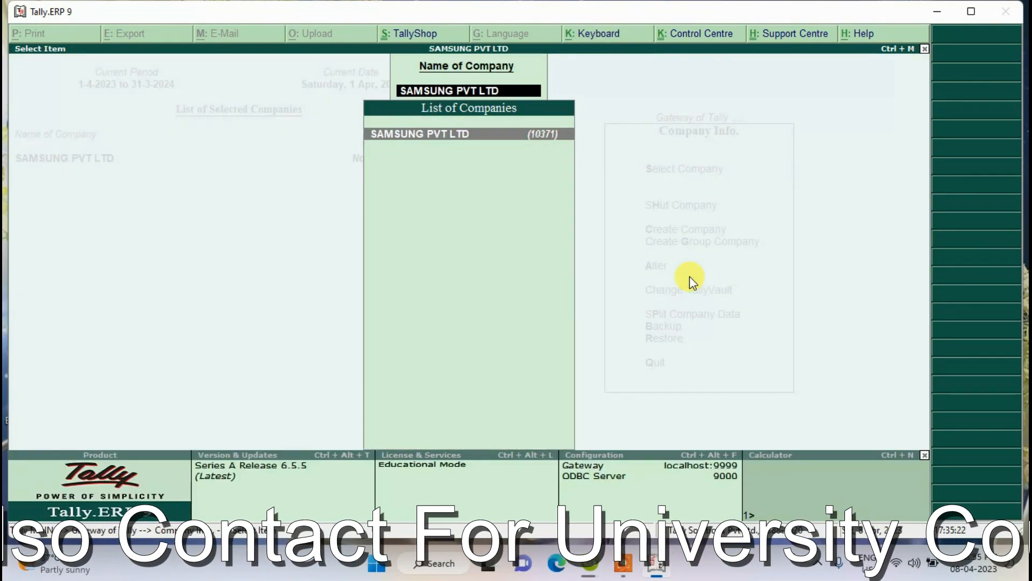
pyautogui.press('Escape')
pyautogui.press('Escape')
# - Shut SAMSUNG PVT LTD and reload SAMSUNG PVT LTD (10371) for 2023–24 from the company list
pyautogui.press('h')
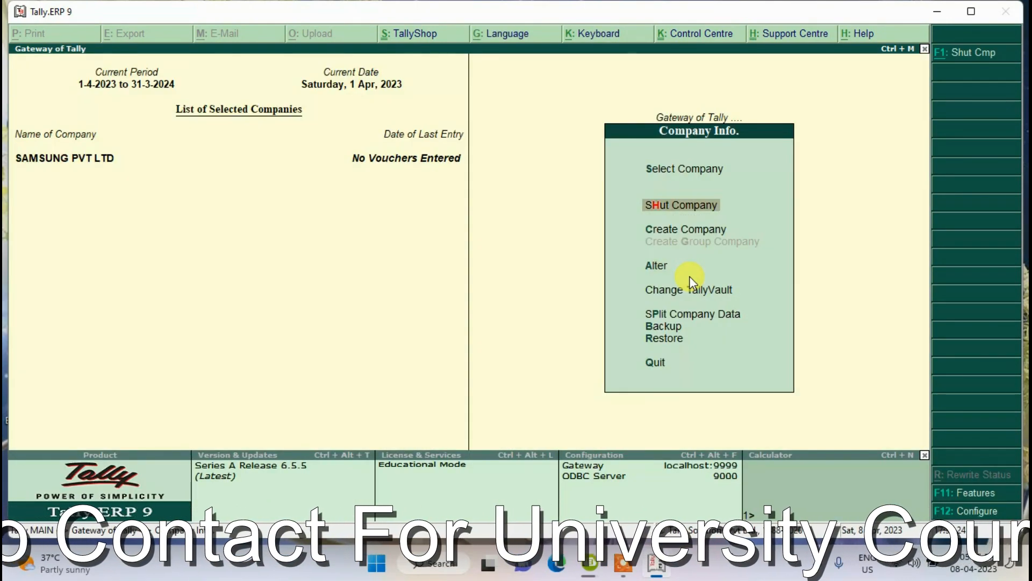
pyautogui.press('Return')
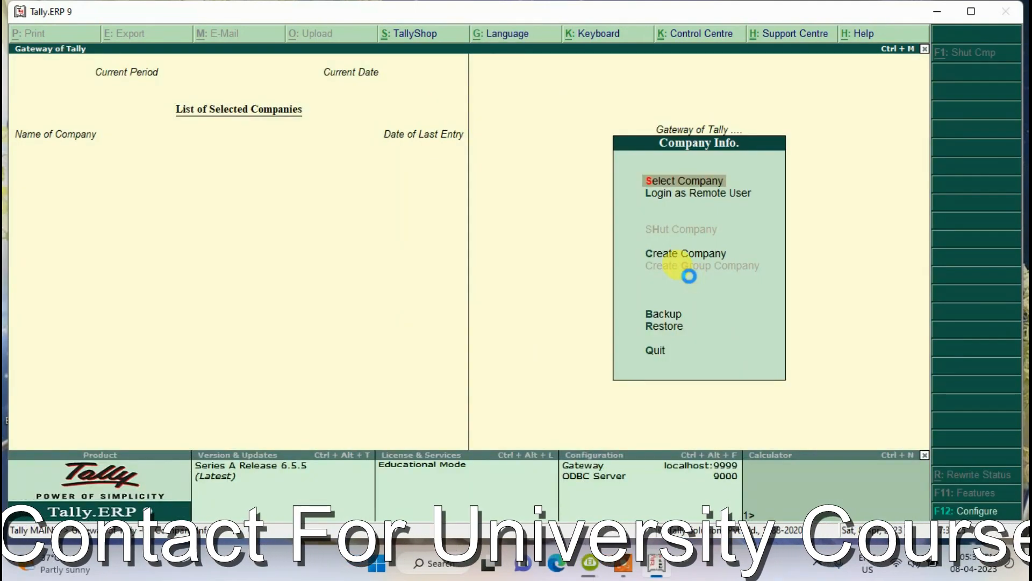
pyautogui.press('Return')
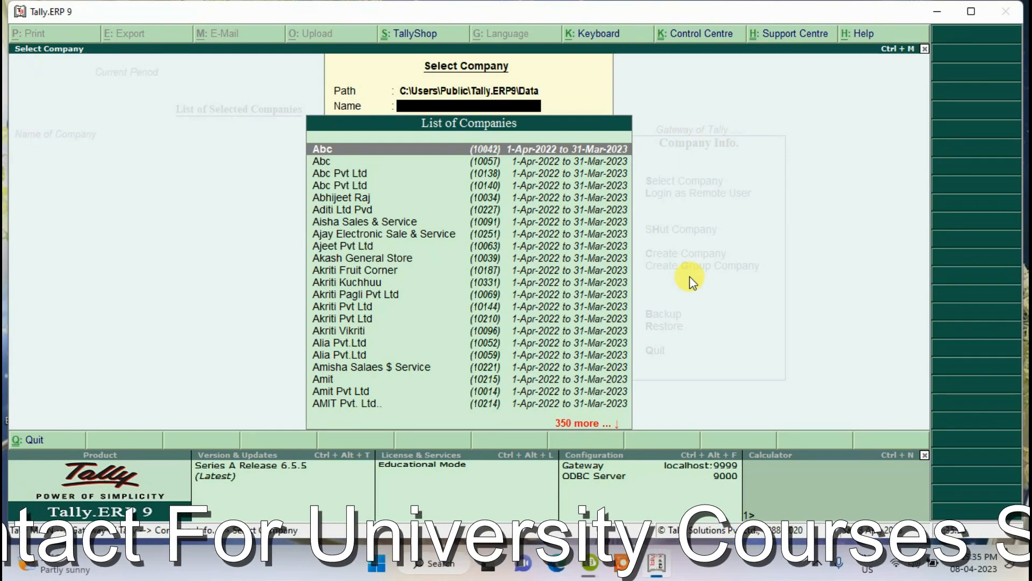
pyautogui.write('Samsu')
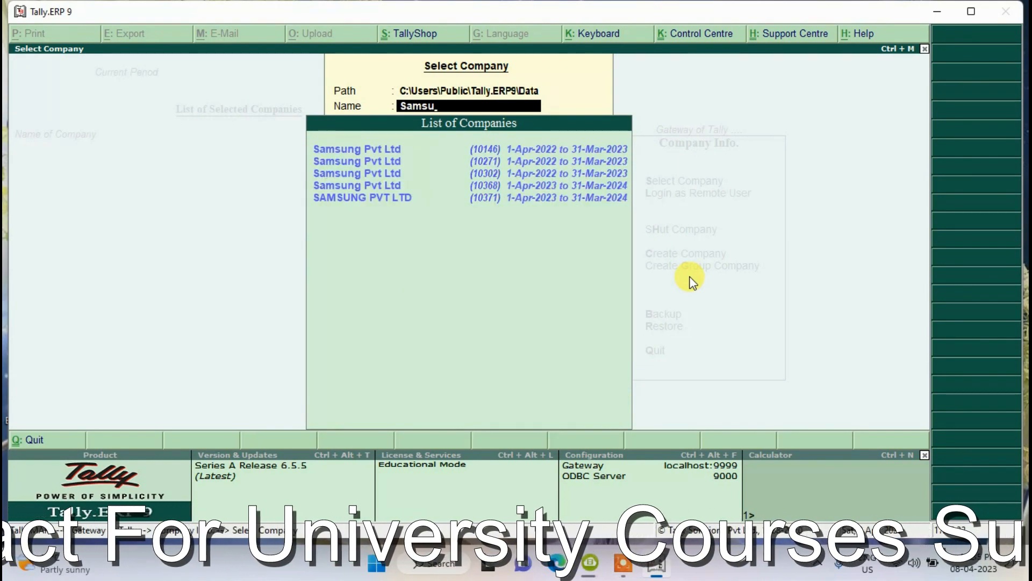
pyautogui.press('Down')
pyautogui.press('Down')
pyautogui.press('Down')
pyautogui.press('Down')
pyautogui.press('Down')
pyautogui.press('Return')
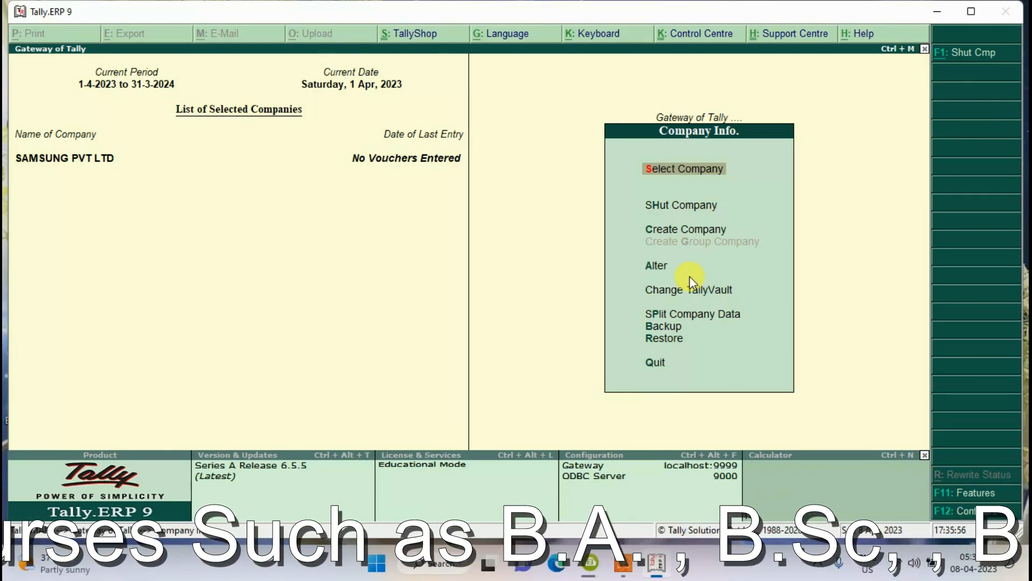
# - Alter SAMSUNG PVT LTD and set Use security control to Yes
pyautogui.press('Down')
pyautogui.press('Down')
pyautogui.press('Down')
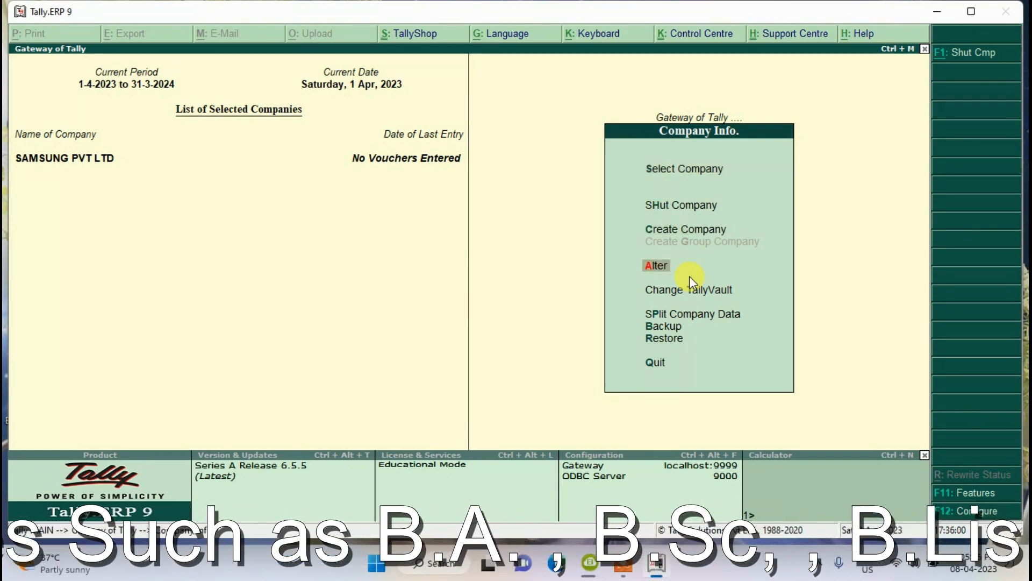
pyautogui.click(690, 276)
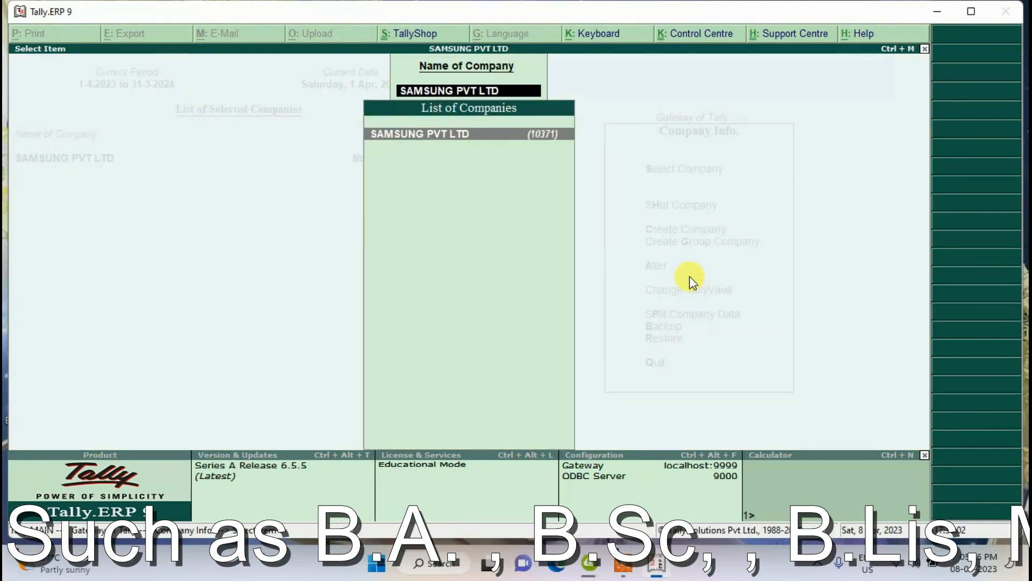
pyautogui.press('Return')
pyautogui.press('Return')
pyautogui.press('Return')
pyautogui.press('Return')
pyautogui.press('Return')
pyautogui.press('Return')
pyautogui.press('Return')
pyautogui.press('Return')
pyautogui.press('Return')
pyautogui.press('Return')
pyautogui.press('Return')
pyautogui.press('Return')
pyautogui.press('Return')
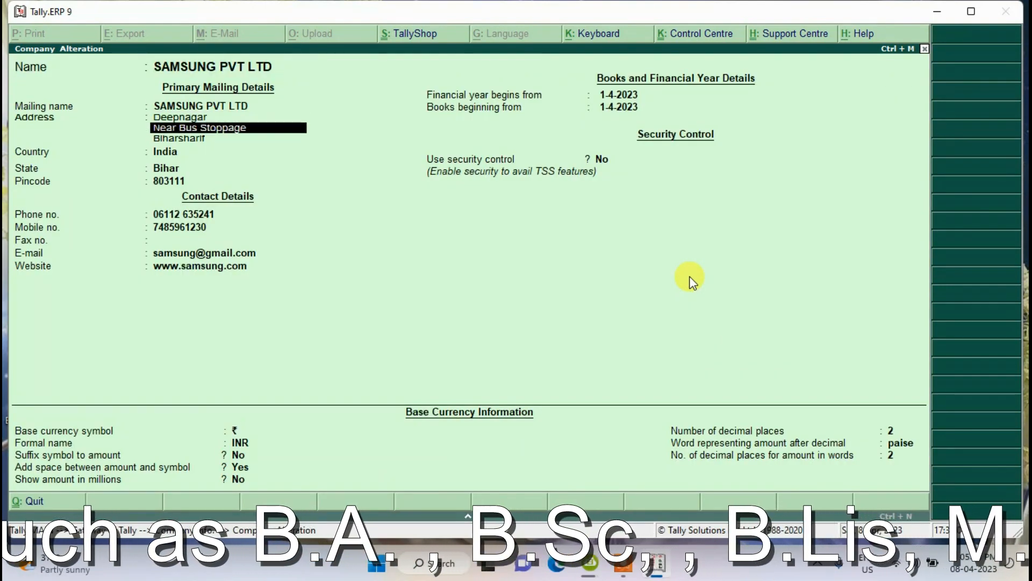
pyautogui.press('Return')
pyautogui.press('Return')
pyautogui.press('Return')
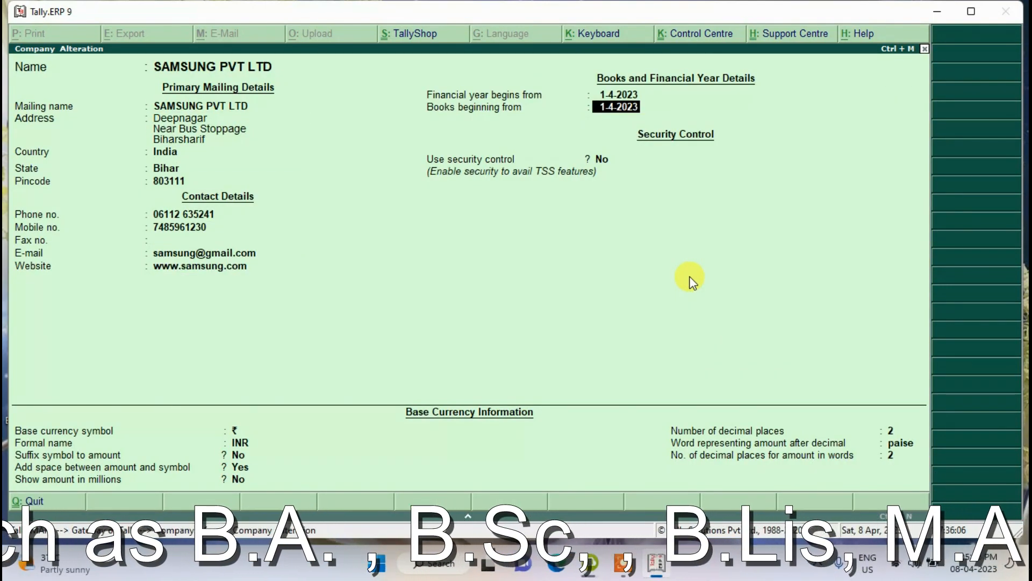
pyautogui.write('yes')
pyautogui.press('Return')
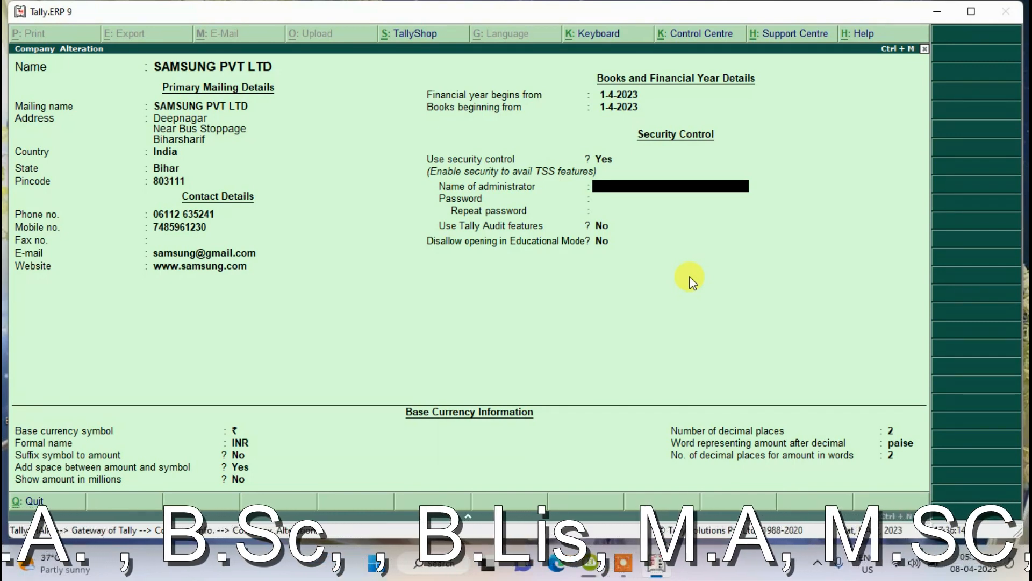
# - Enter the administrator name and password twice, then save the alteration
pyautogui.write('Shashika')
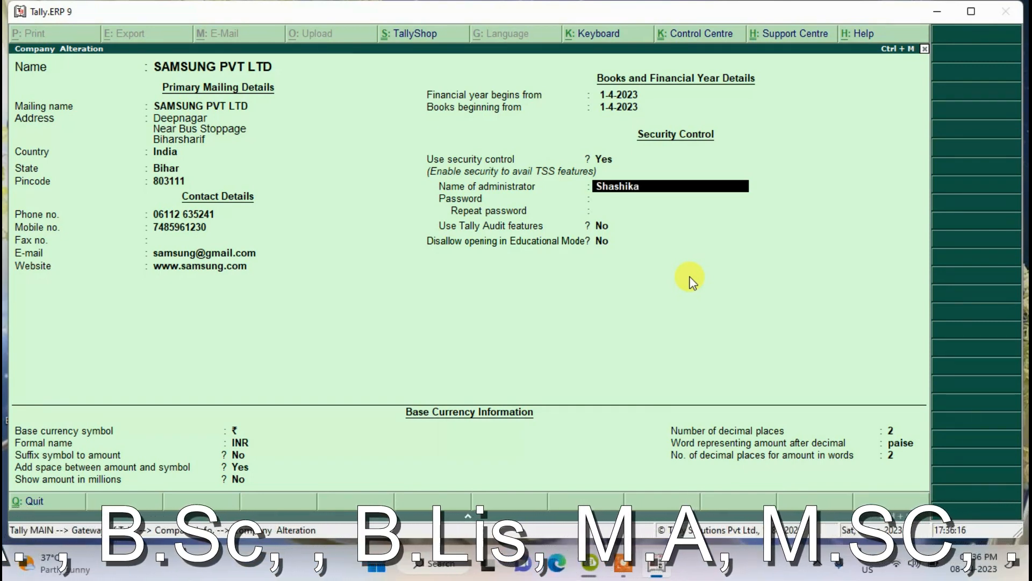
pyautogui.write('nt')
pyautogui.press('Return')
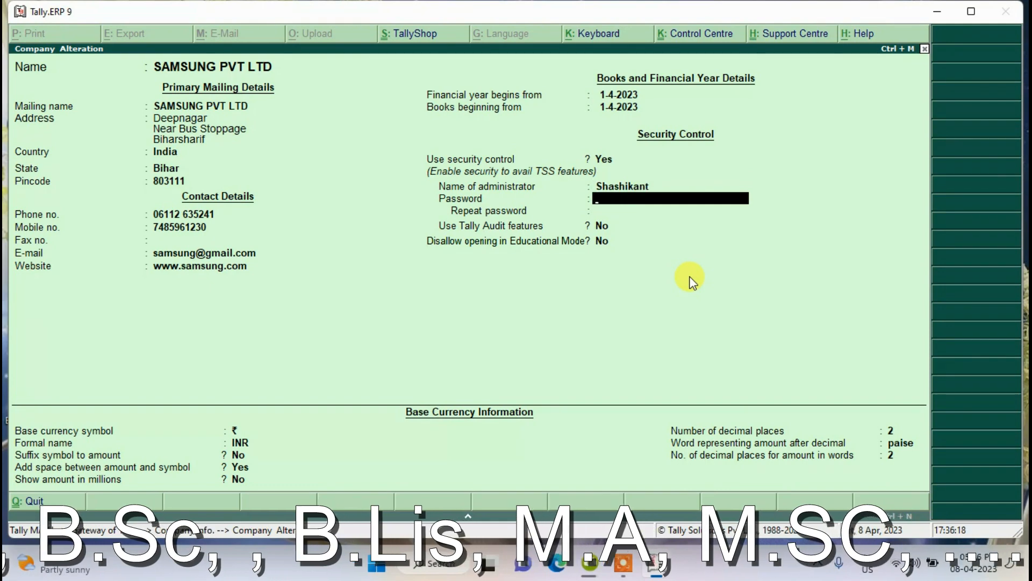
pyautogui.write('*')
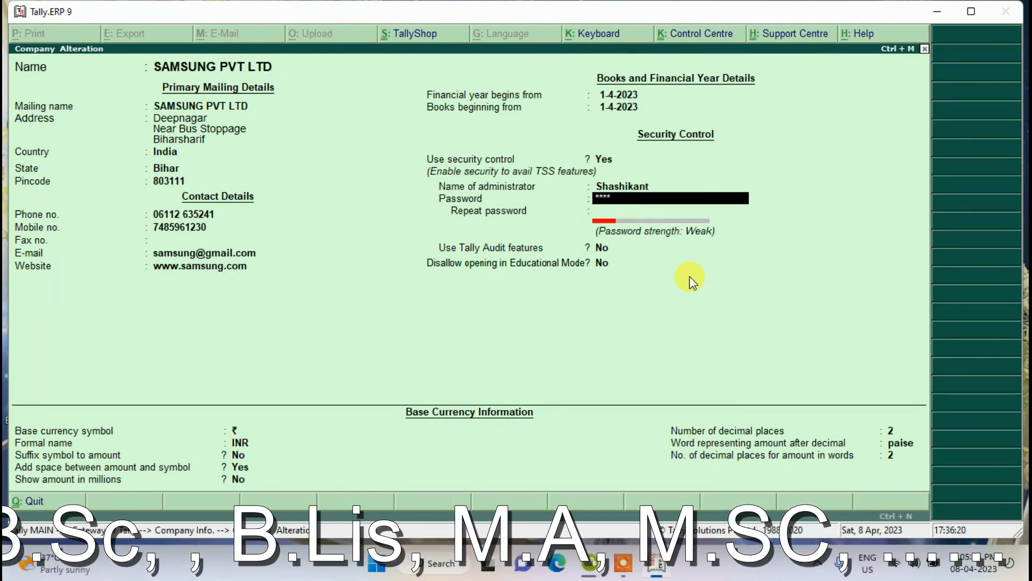
pyautogui.press('Return')
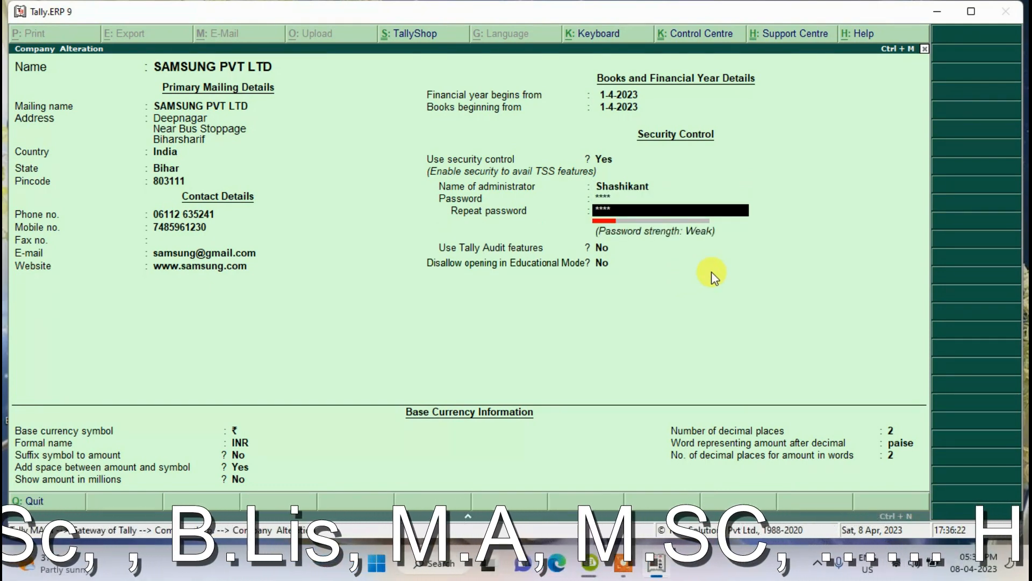
pyautogui.press('Return')
pyautogui.press('Return')
pyautogui.press('Return')
pyautogui.press('Return')
pyautogui.press('Return')
pyautogui.press('Return')
pyautogui.press('Return')
pyautogui.press('Return')
pyautogui.press('Return')
pyautogui.press('Return')
pyautogui.press('Return')
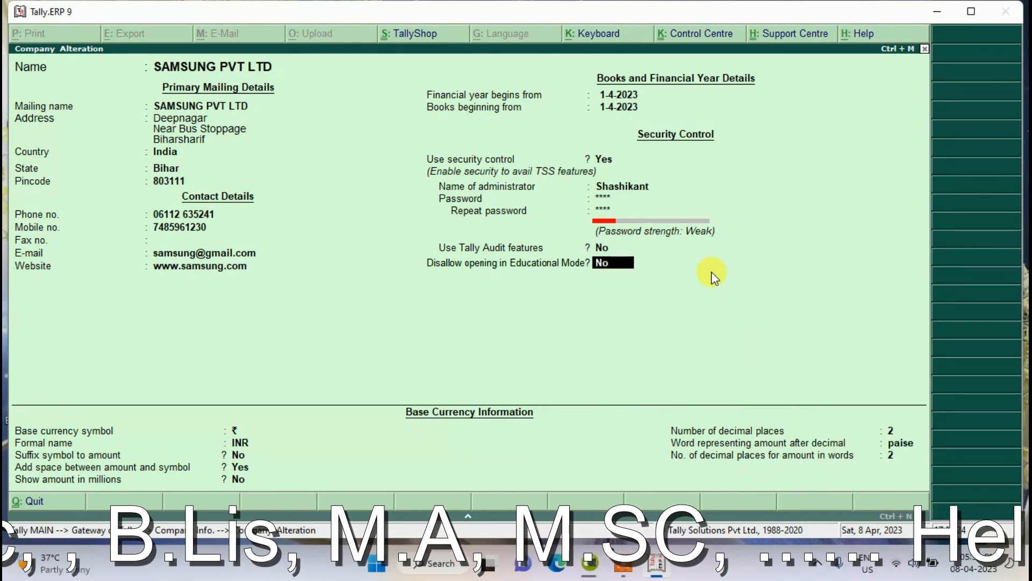
pyautogui.press('Return')
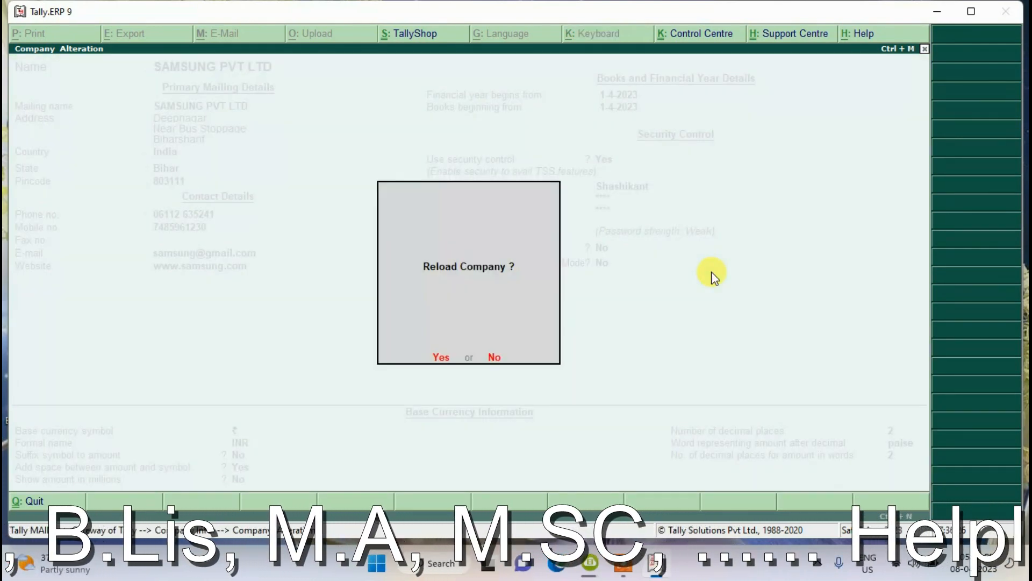
pyautogui.press('Return')
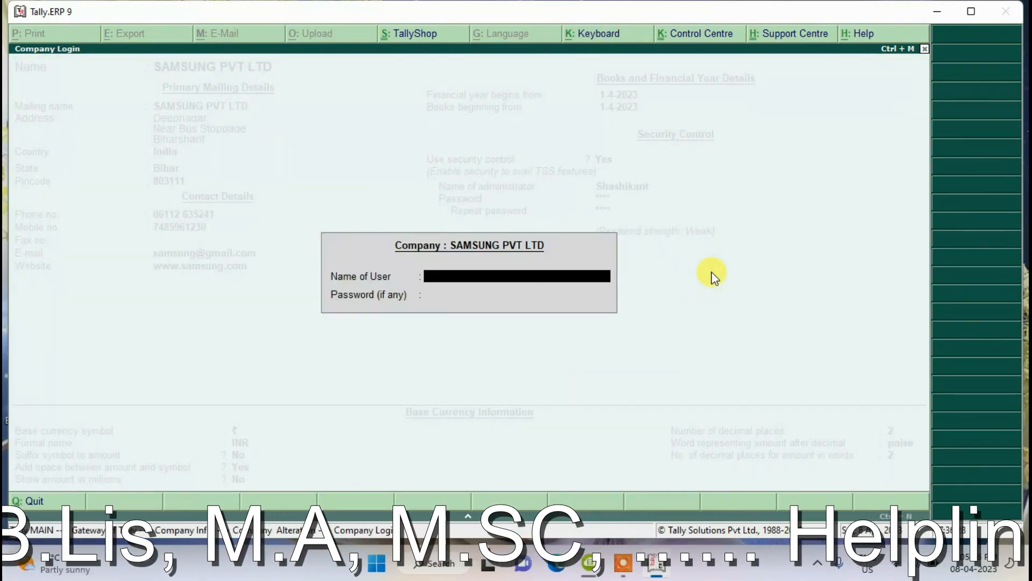
# - Log into SAMSUNG PVT LTD with the administrator name and password
pyautogui.write('Sh')
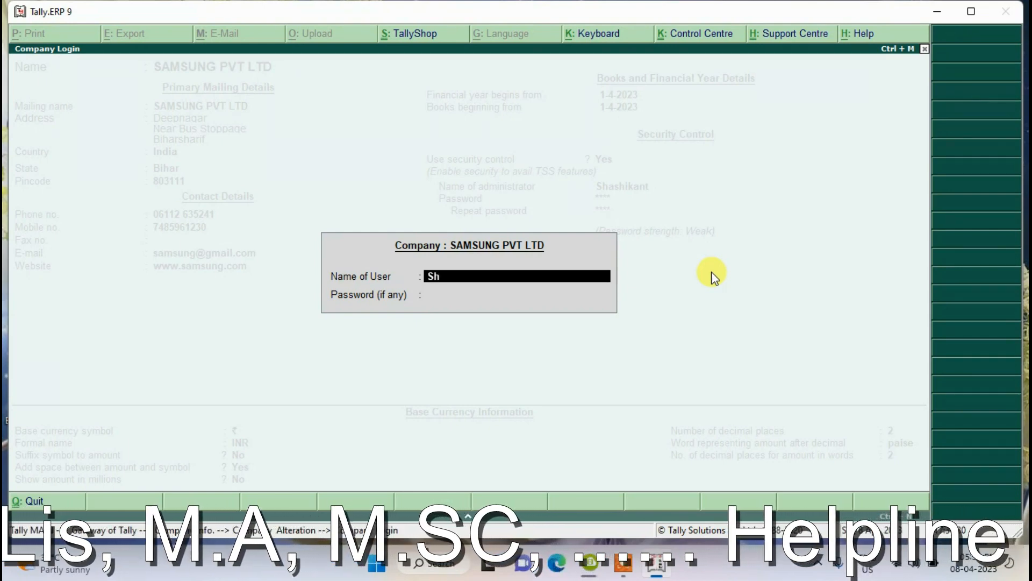
pyautogui.write('ashikant')
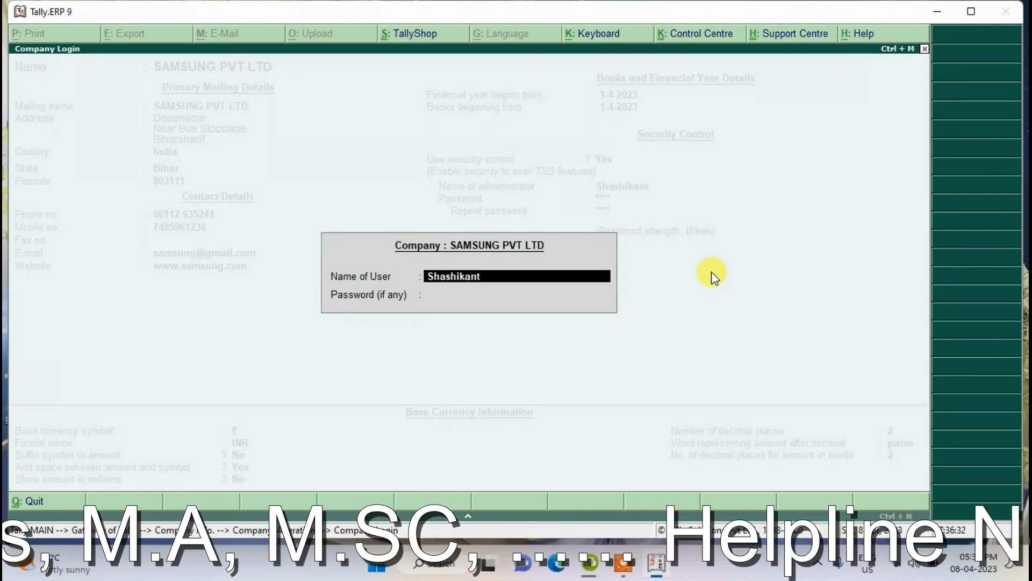
pyautogui.press('Return')
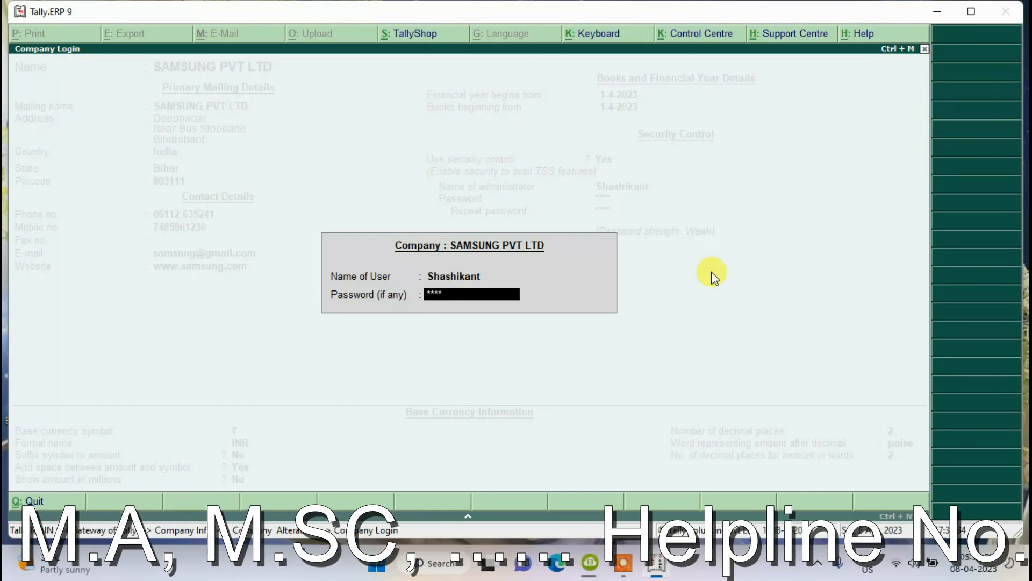
pyautogui.press('Return')
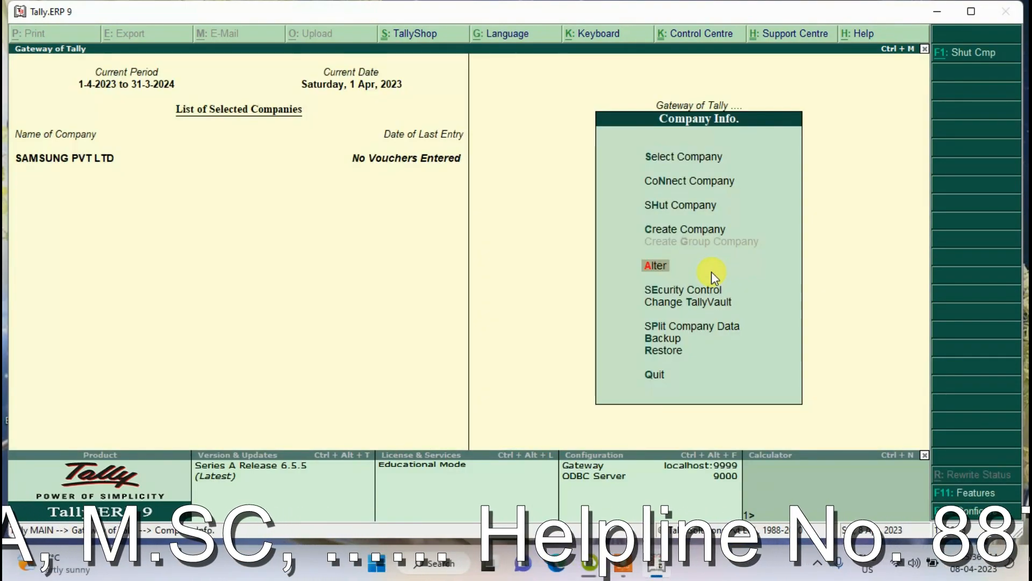
# - Shut SAMSUNG PVT LTD from the Company Info. menu
pyautogui.press('Up')
pyautogui.press('Up')
pyautogui.press('Up')
pyautogui.press('Down')
pyautogui.press('Down')
pyautogui.press('Up')
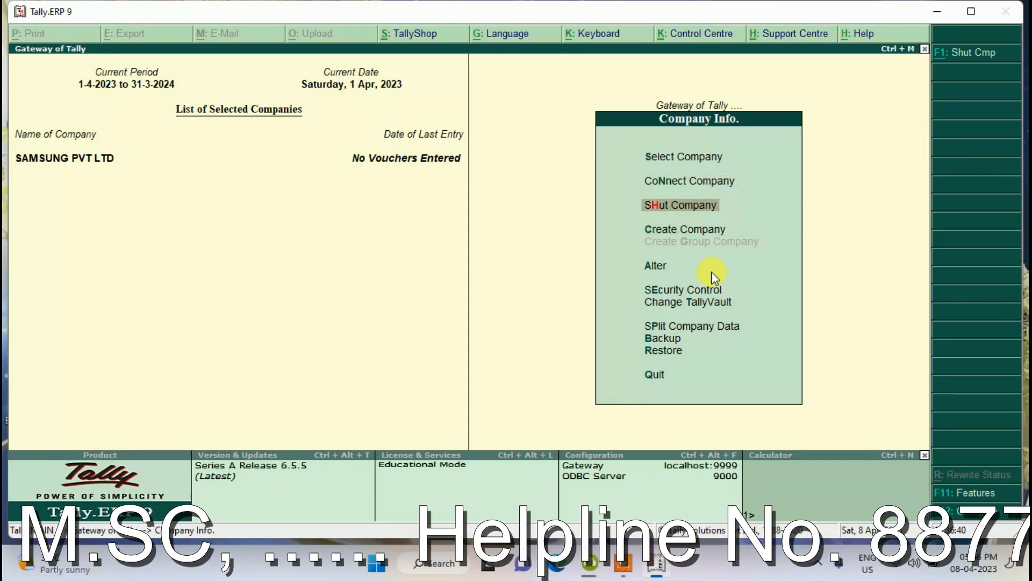
pyautogui.press('Return')
pyautogui.press('Return')
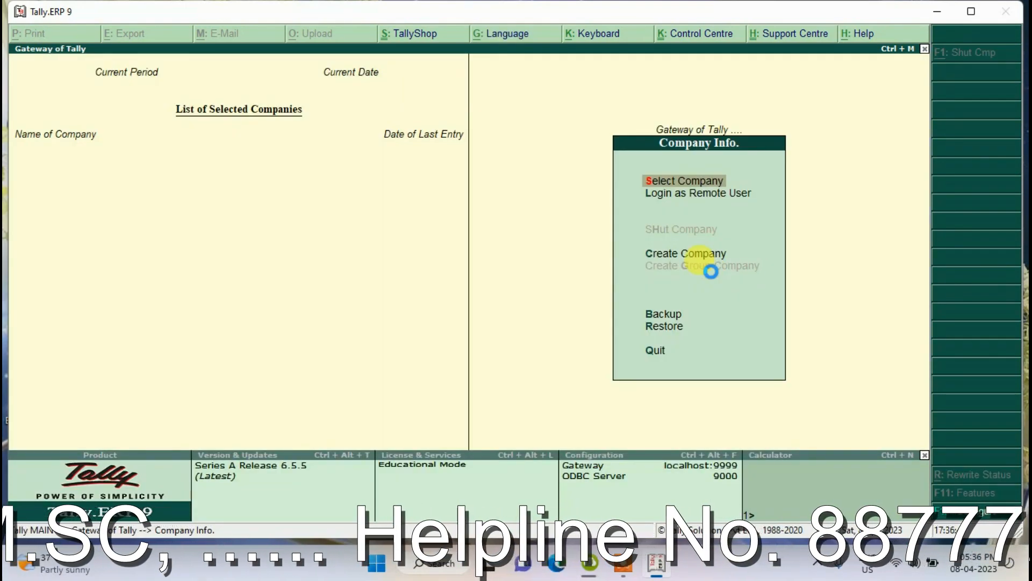
# - Load SAMSUNG PVT LTD (10371) and log in with the administrator name and password
pyautogui.press('Return')
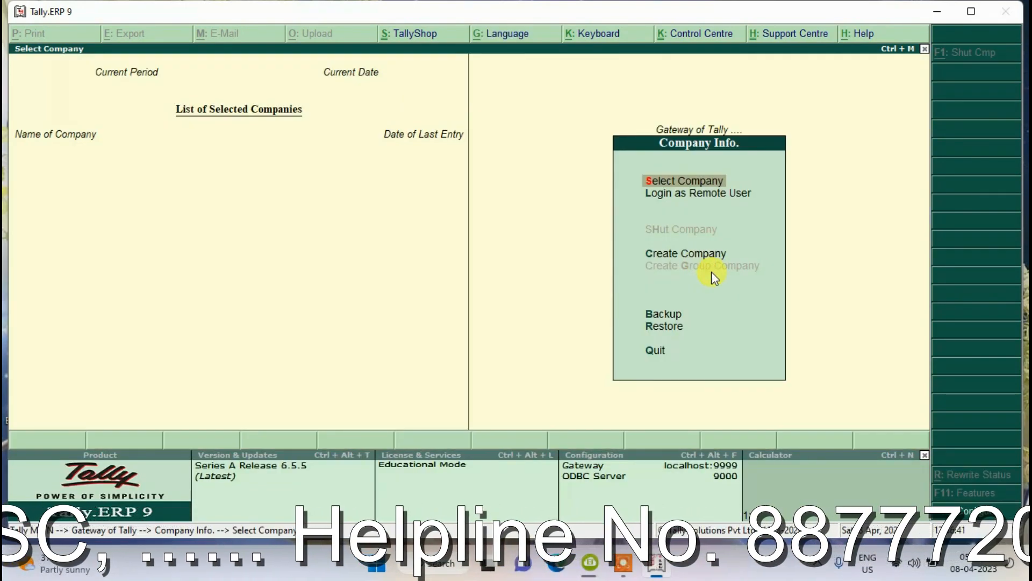
pyautogui.write('Samsun')
pyautogui.press('Down')
pyautogui.press('Down')
pyautogui.press('Down')
pyautogui.press('Down')
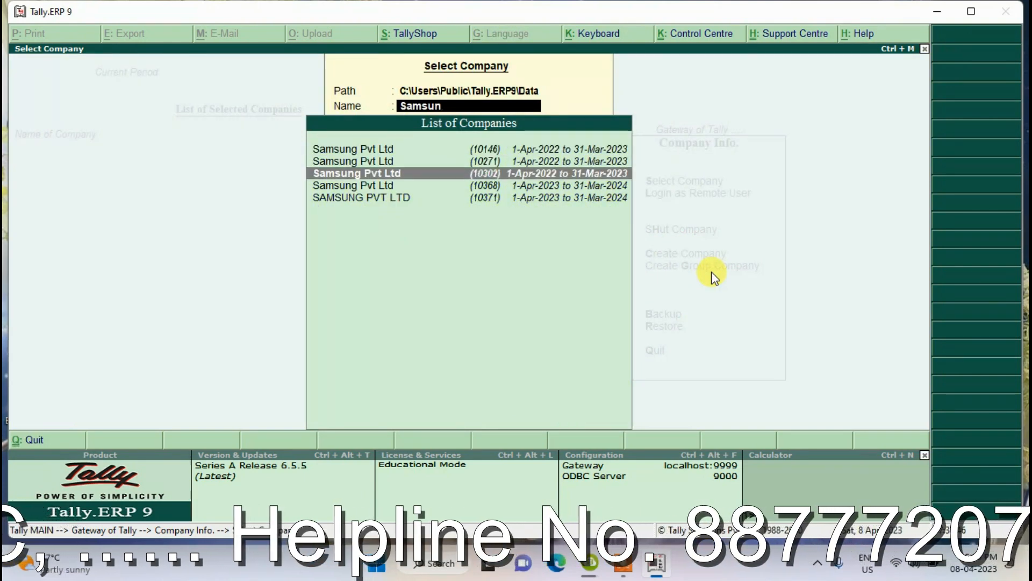
pyautogui.press('Return')
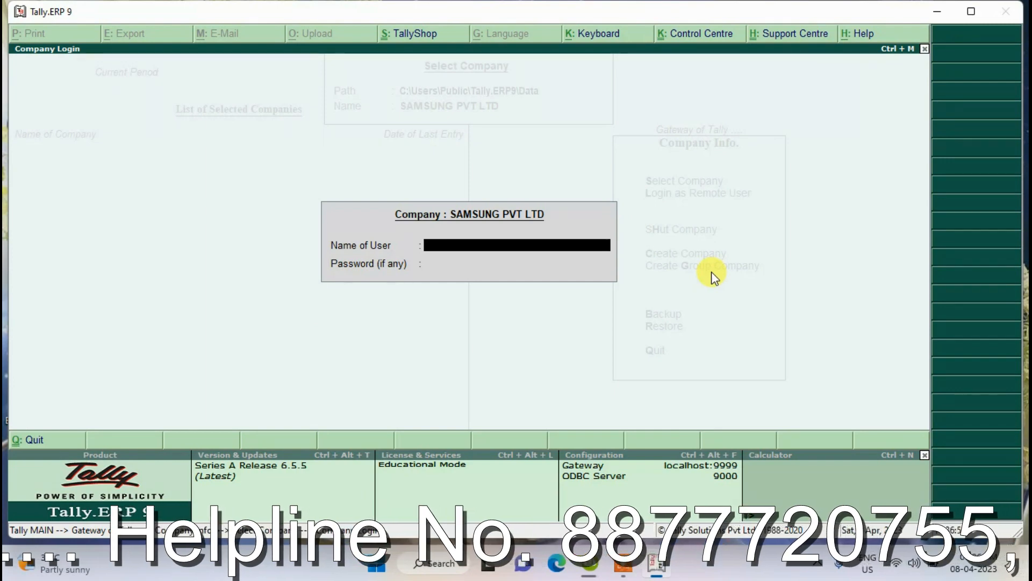
pyautogui.write('Shashika')
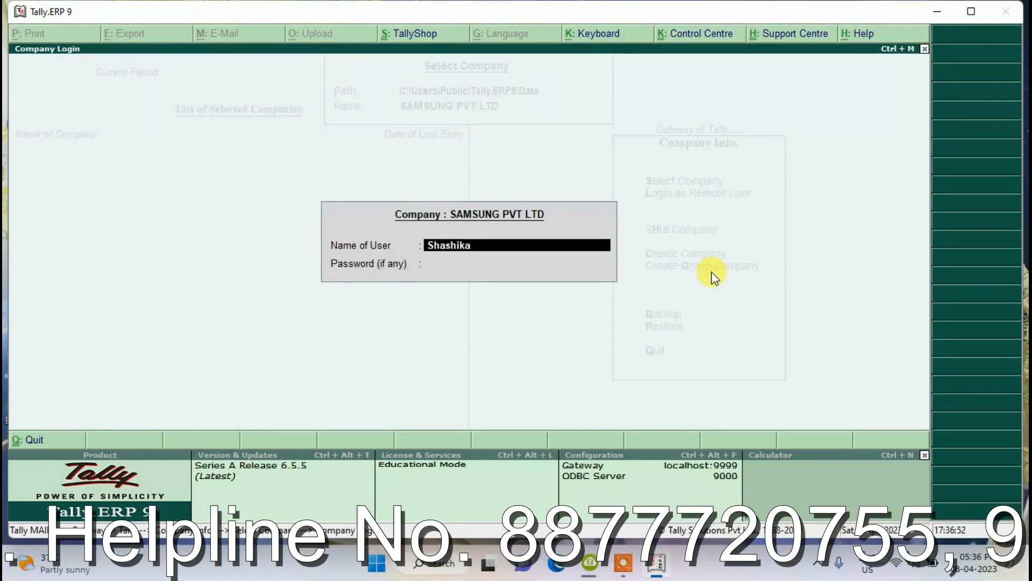
pyautogui.write('nt')
pyautogui.press('Return')
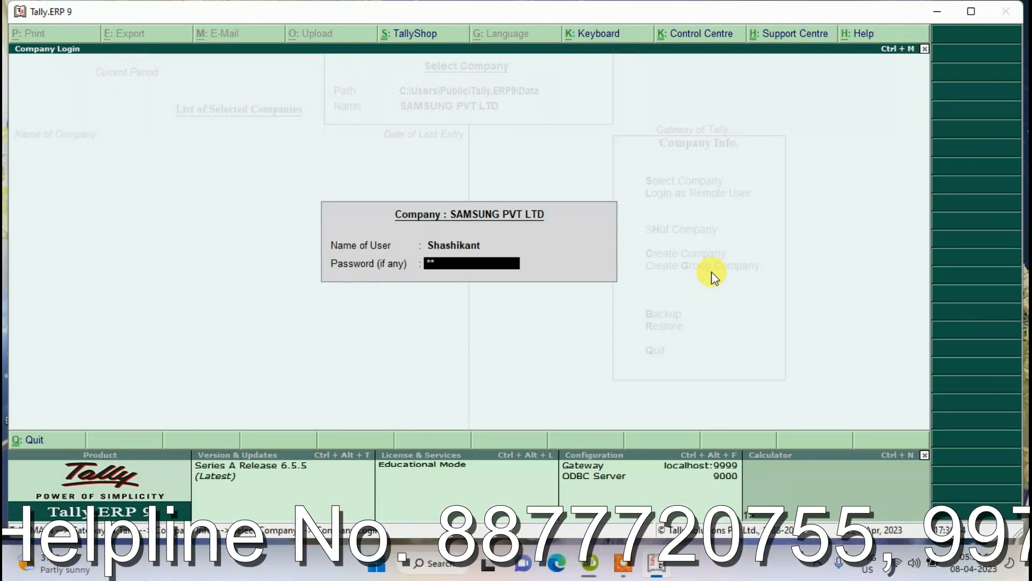
pyautogui.press('Return')
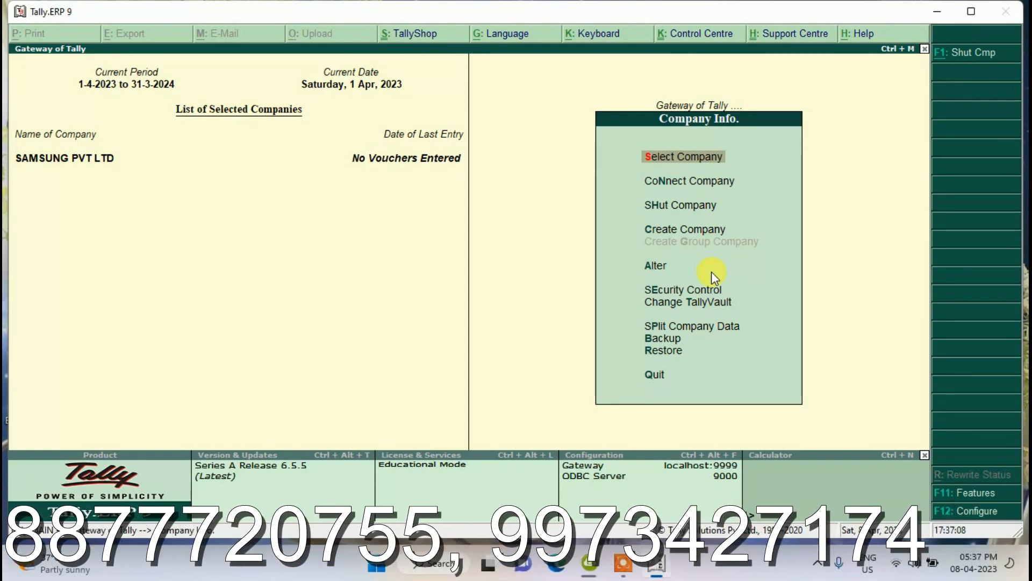
# - Open Security Control's Users and Passwords list for SAMSUNG PVT LTD
pyautogui.press('Down')
pyautogui.press('Down')
pyautogui.press('Down')
pyautogui.press('Down')
pyautogui.press('Down')
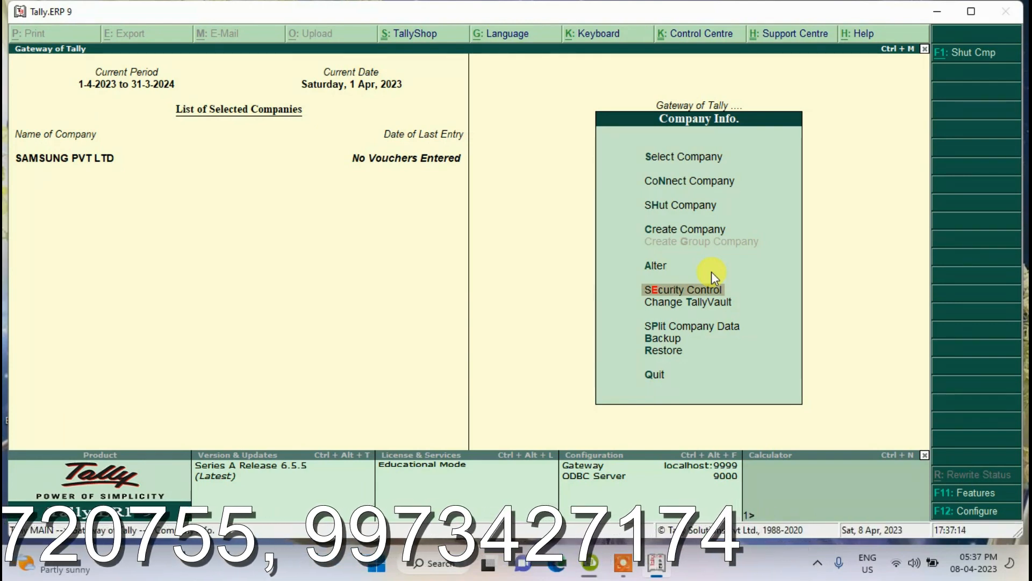
pyautogui.press('Return')
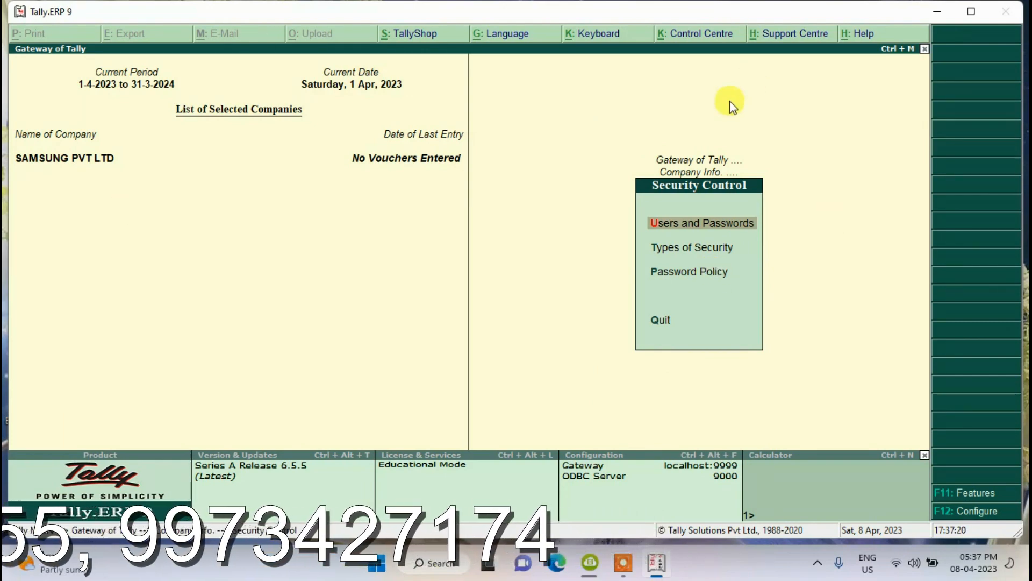
pyautogui.click(684, 223)
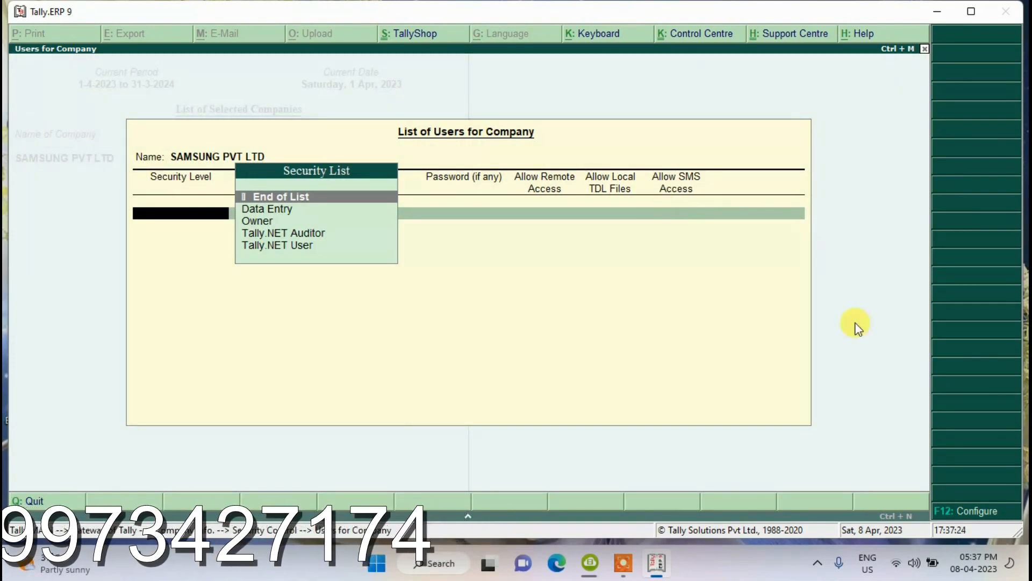
pyautogui.click(624, 564)
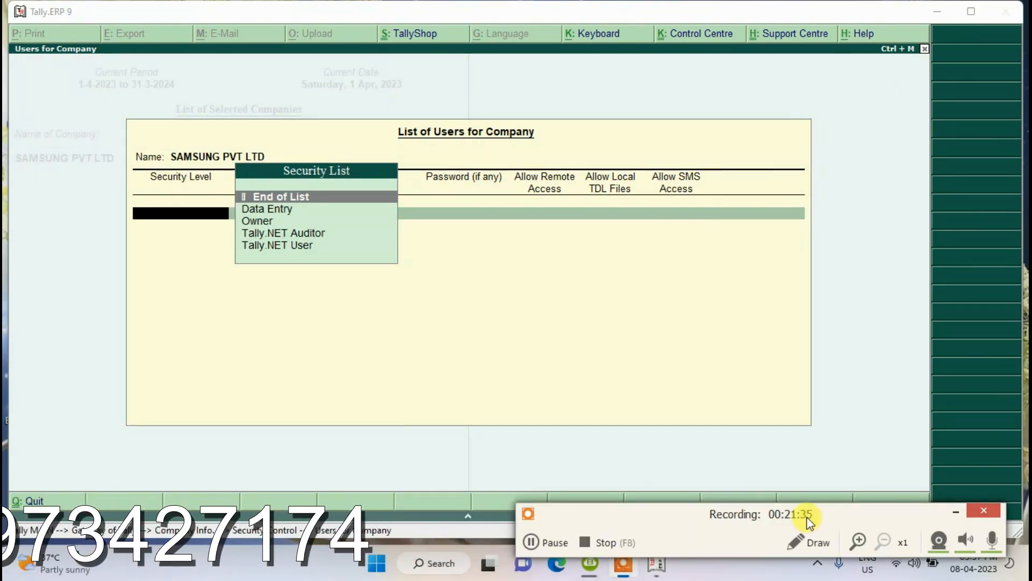
pyautogui.click(956, 512)
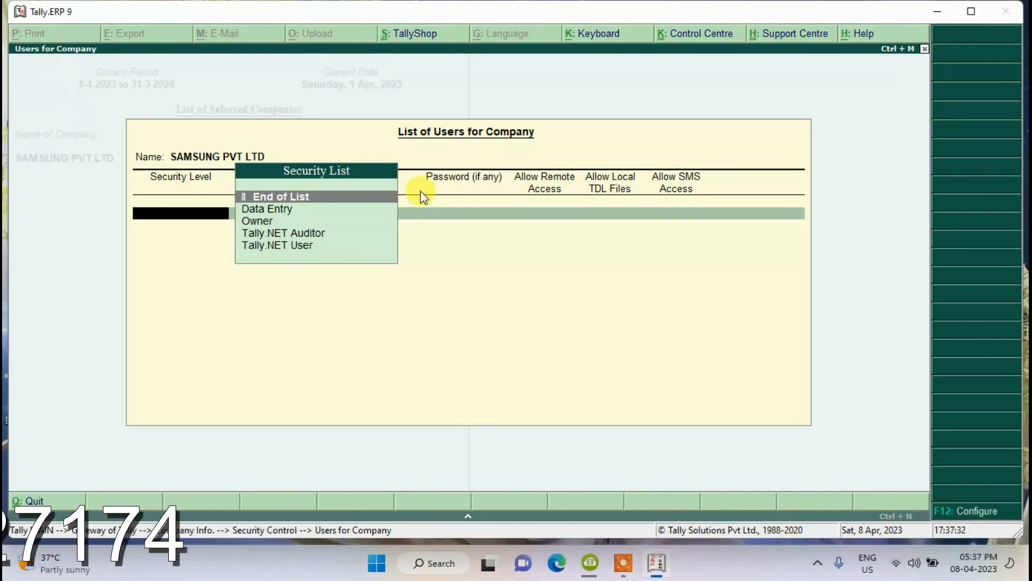
# - Add the first user with Data Entry security level, a username and a password
pyautogui.press('Down')
pyautogui.press('Down')
pyautogui.press('Down')
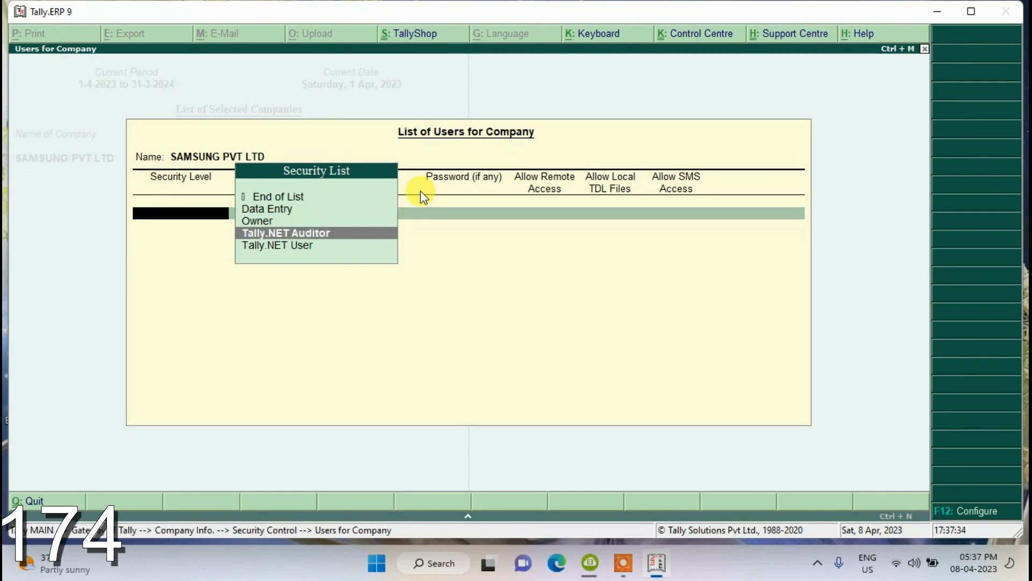
pyautogui.press('Down')
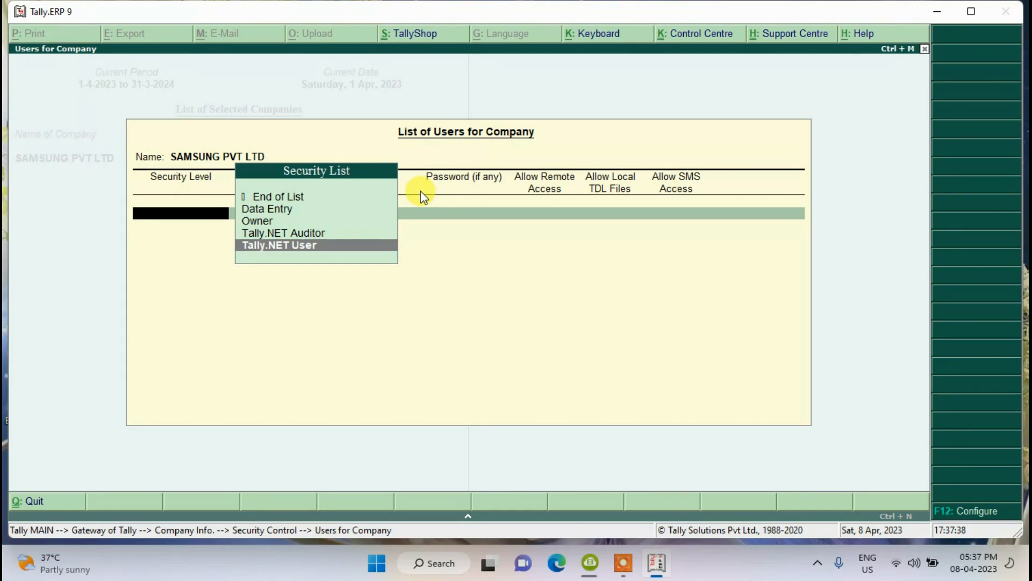
pyautogui.press('Up')
pyautogui.press('Up')
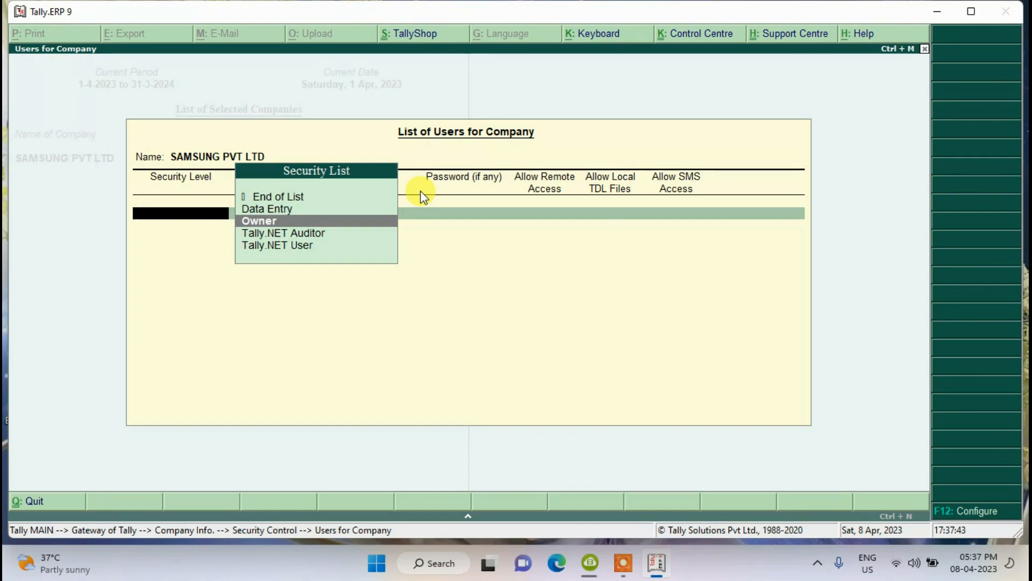
pyautogui.press('Up')
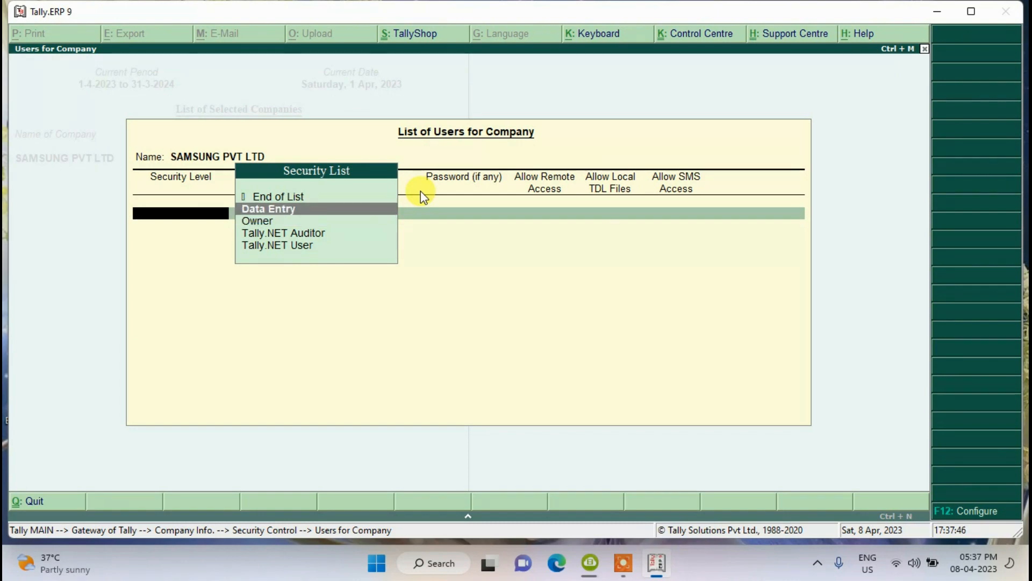
pyautogui.press('Return')
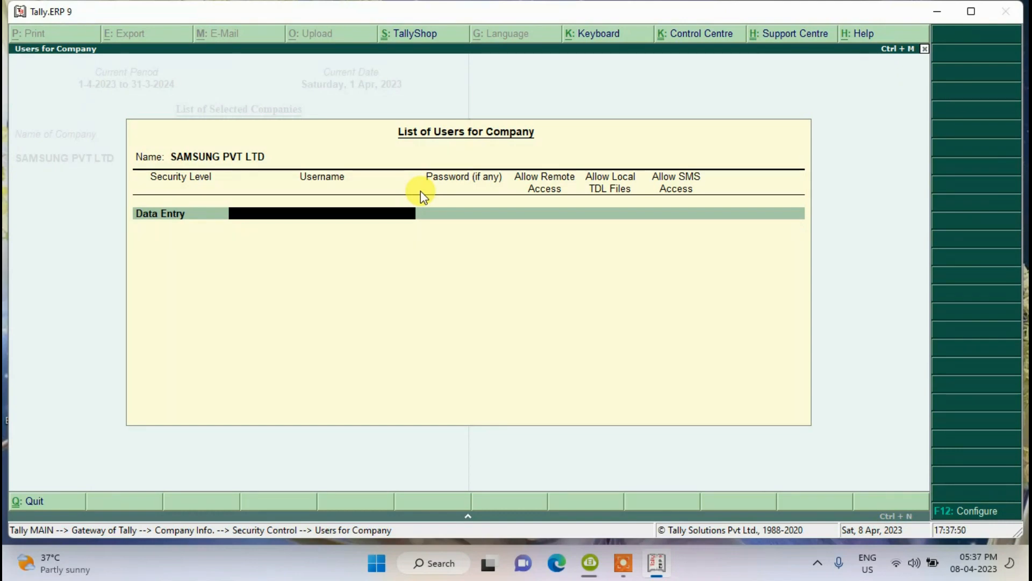
pyautogui.write('Vikram')
pyautogui.press('Return')
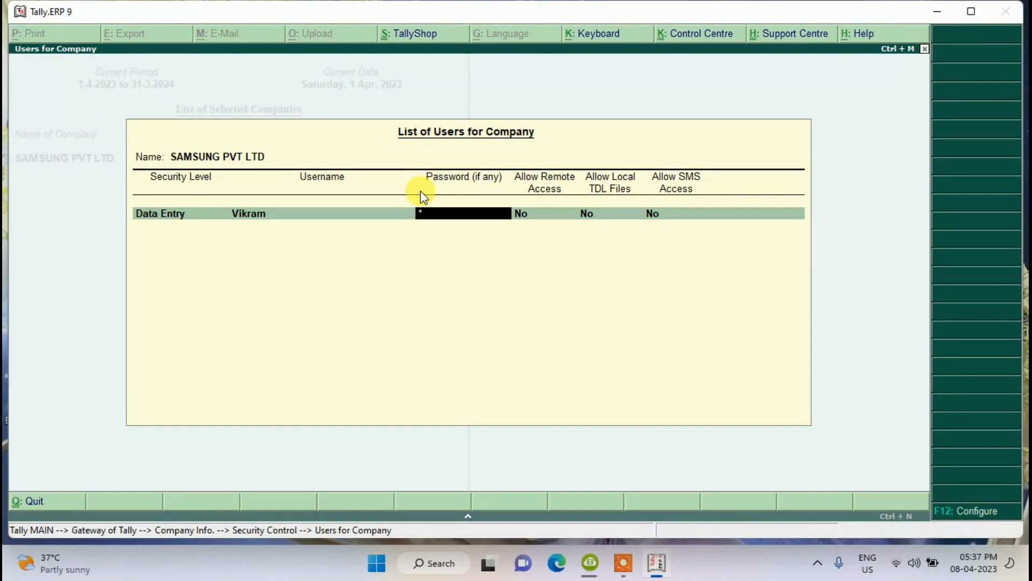
pyautogui.write('1')
pyautogui.press('Return')
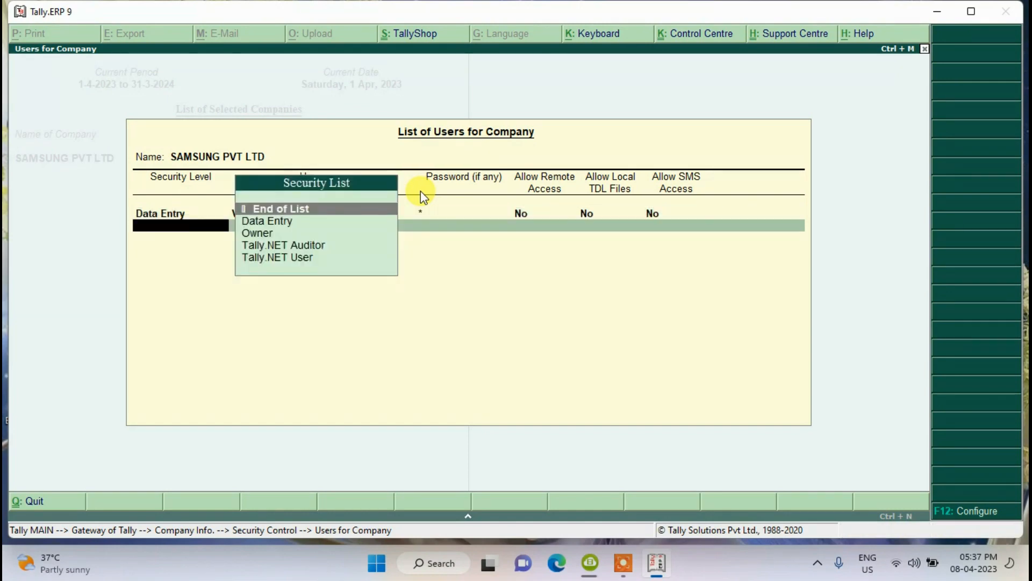
# - Add a second Data Entry user with a username and password, and save the list
pyautogui.press('Down')
pyautogui.press('Return')
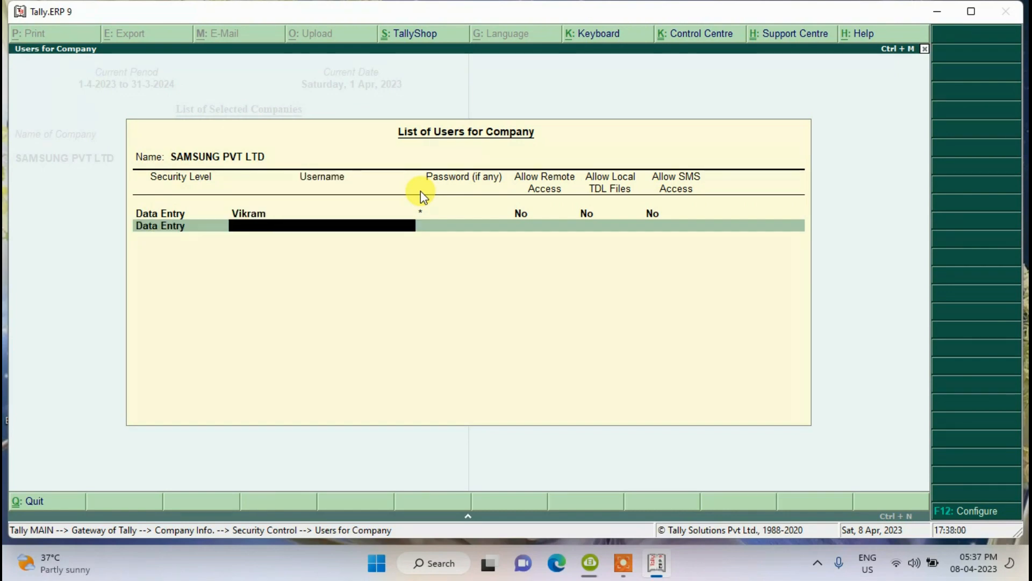
pyautogui.write('Rahul')
pyautogui.press('Return')
pyautogui.write('*')
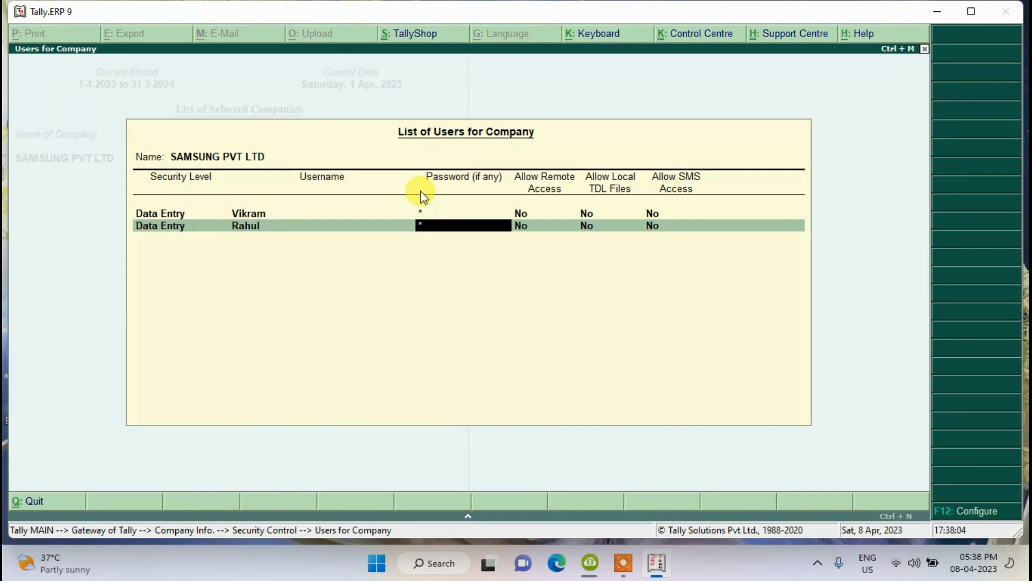
pyautogui.press('Return')
pyautogui.press('Return')
pyautogui.press('y')
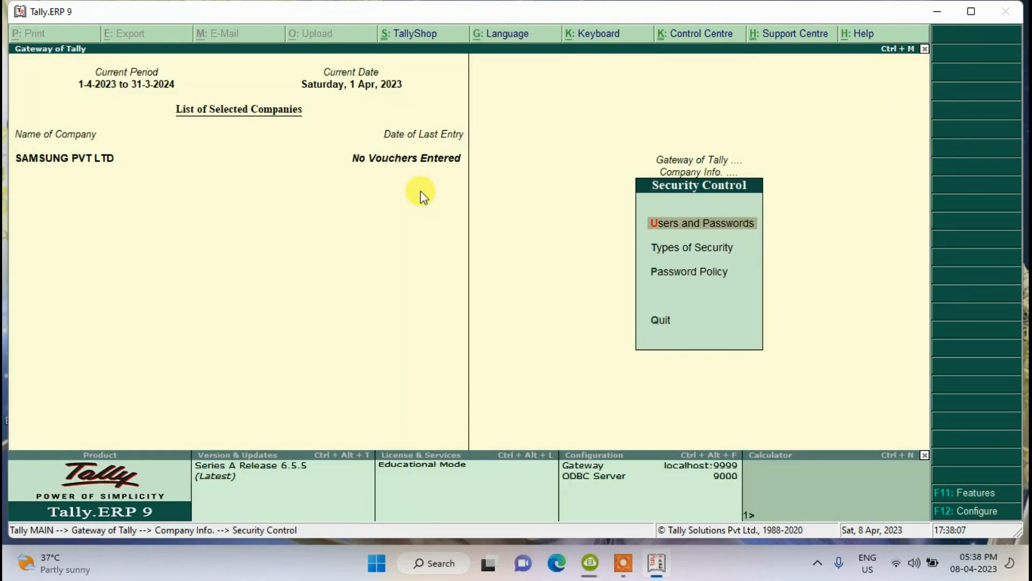
# - Return to the Gateway of Tally and shut SAMSUNG PVT LTD via Company Info
pyautogui.press('Escape')
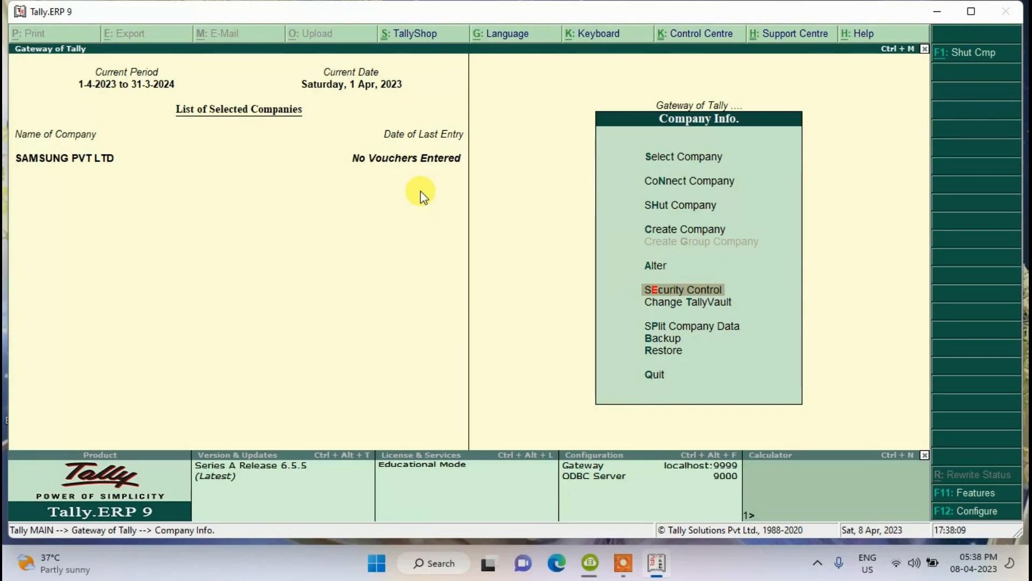
pyautogui.press('Escape')
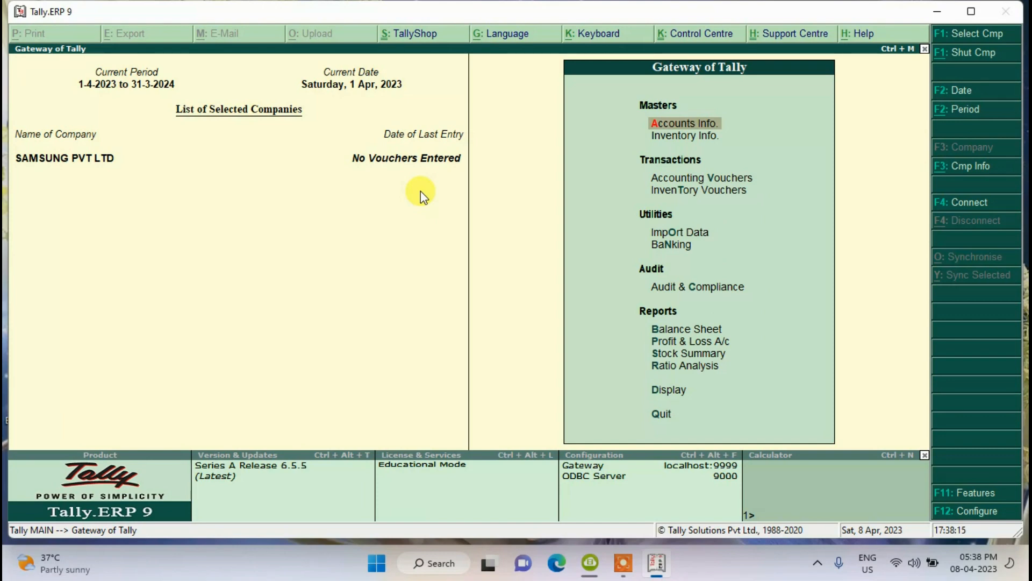
pyautogui.press('Return')
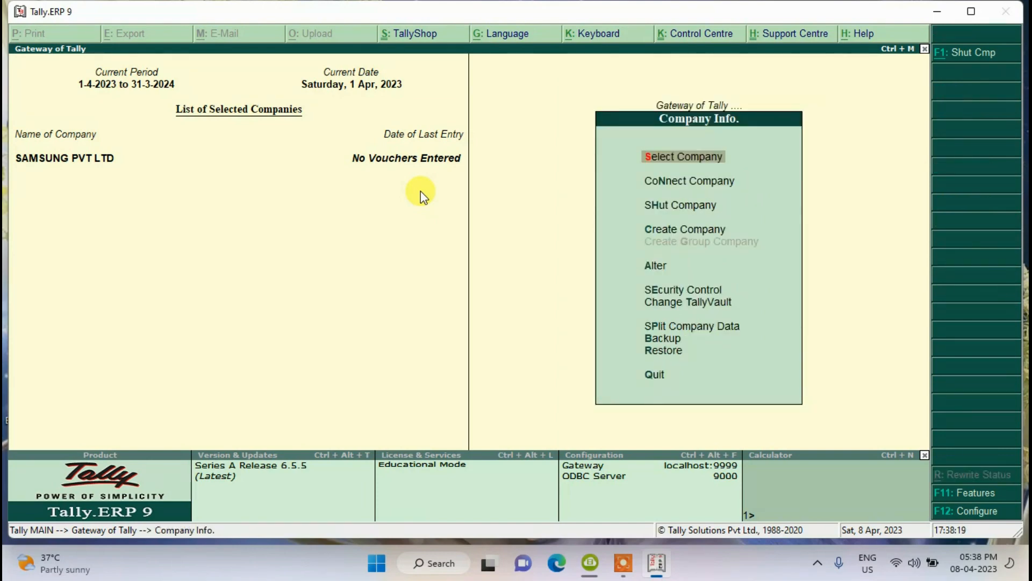
pyautogui.press('Down')
pyautogui.press('Down')
pyautogui.press('Return')
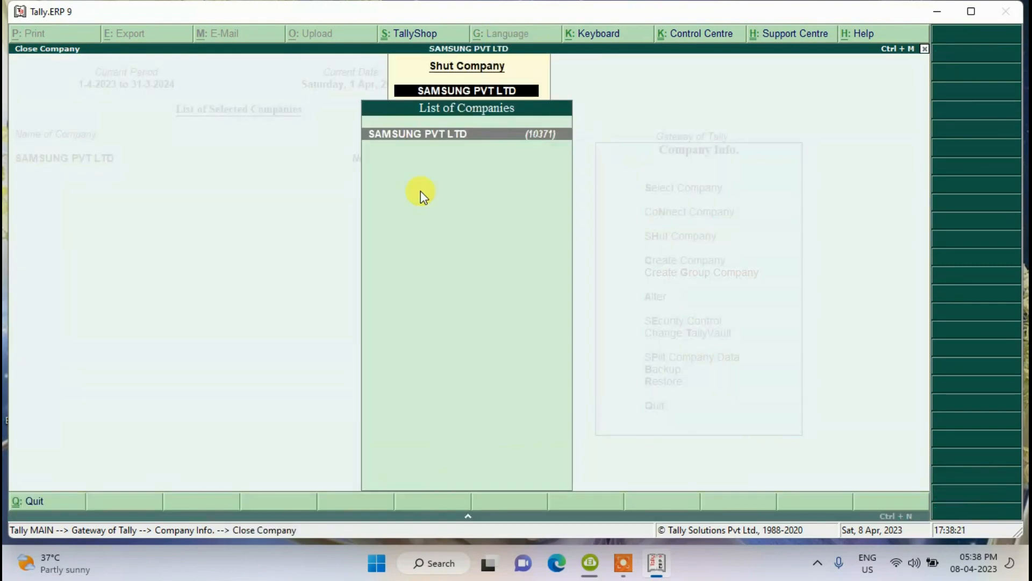
pyautogui.press('Return')
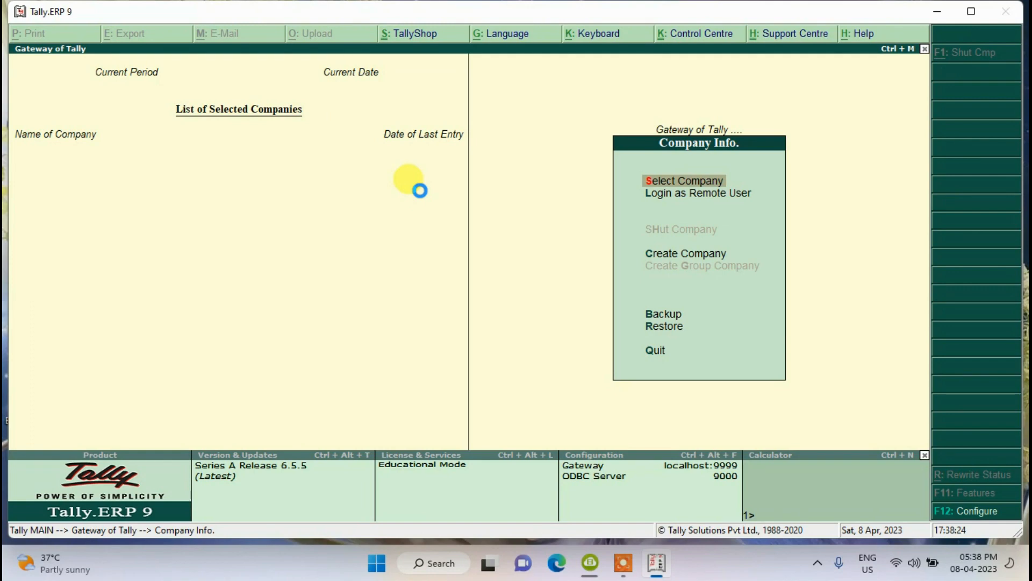
pyautogui.press('Return')
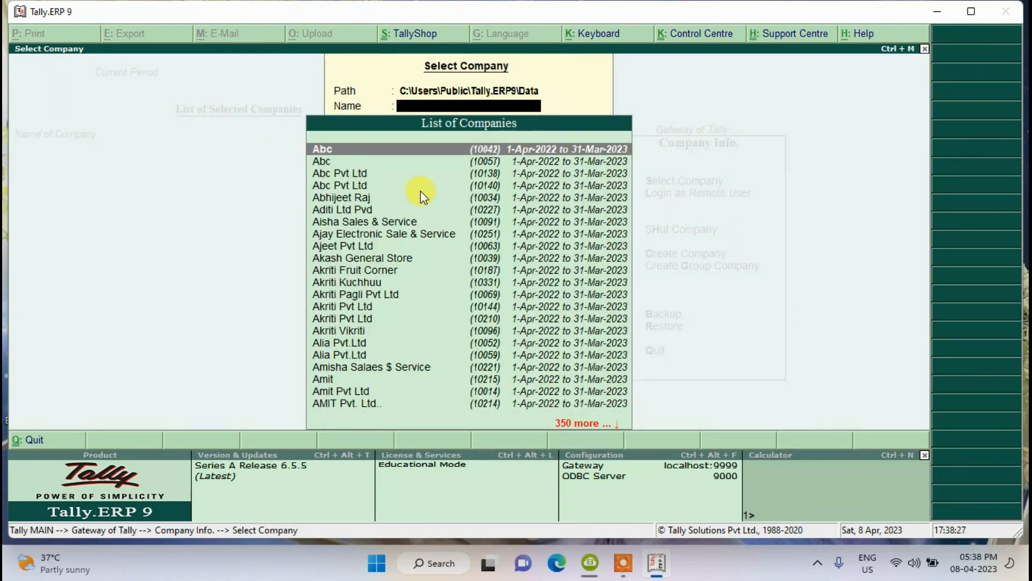
# - Load SAMSUNG PVT LTD logged in as the second Data Entry user, then return to the Gateway
pyautogui.write('Samsu')
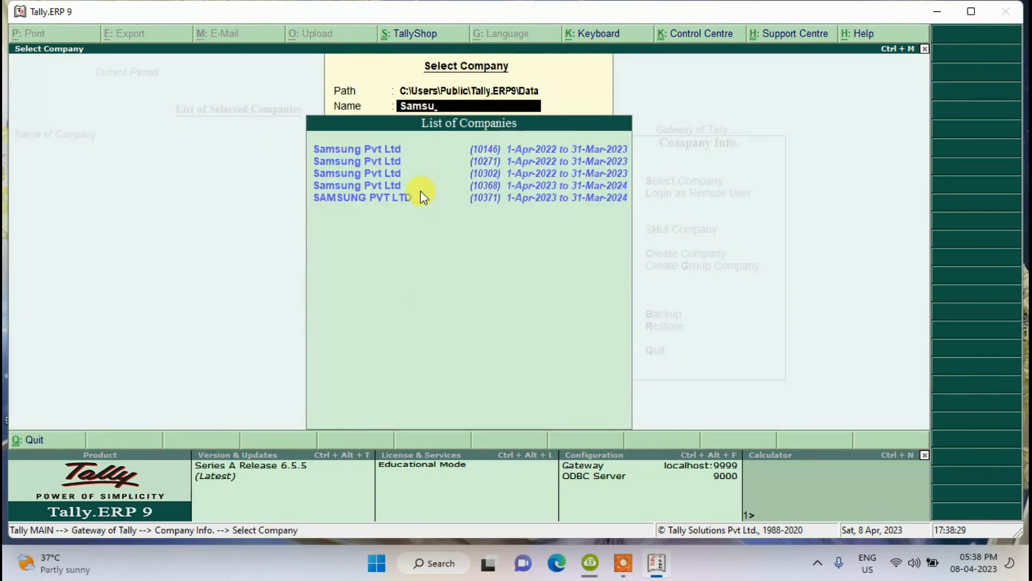
pyautogui.press('Down')
pyautogui.press('Down')
pyautogui.press('Down')
pyautogui.press('Down')
pyautogui.press('Return')
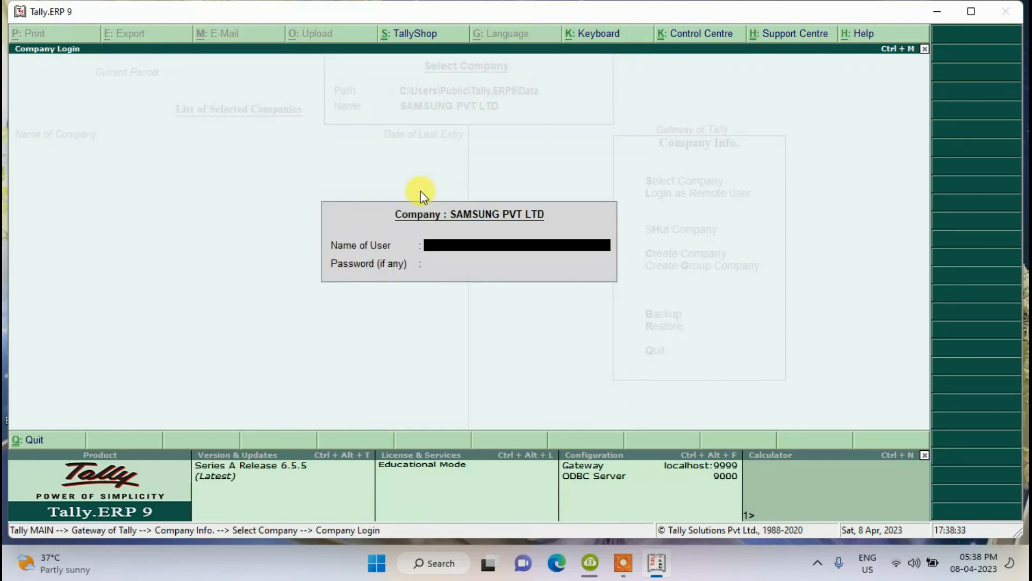
pyautogui.write('Rahul')
pyautogui.press('Return')
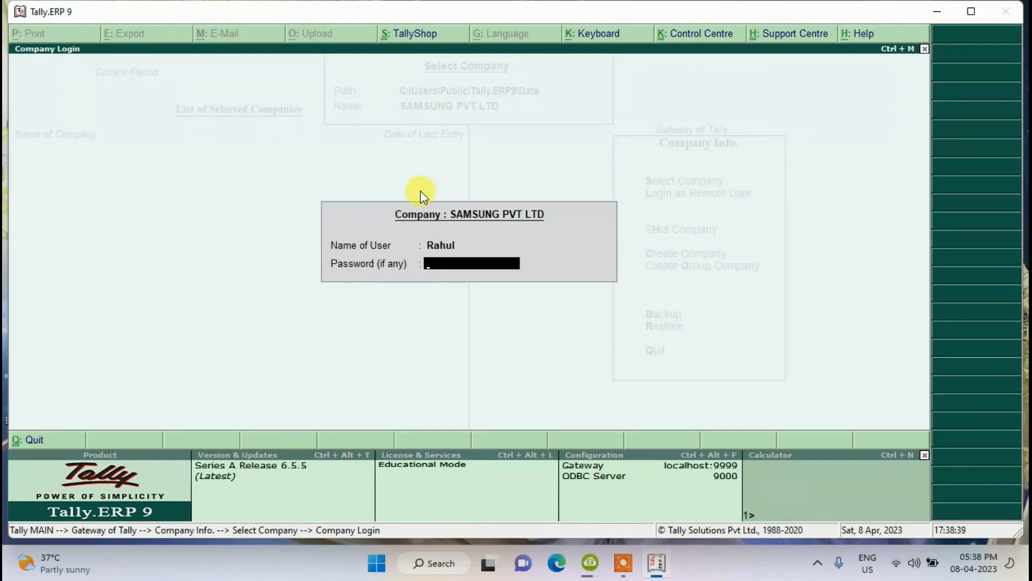
pyautogui.write('*')
pyautogui.press('Return')
pyautogui.press('Return')
pyautogui.press('Return')
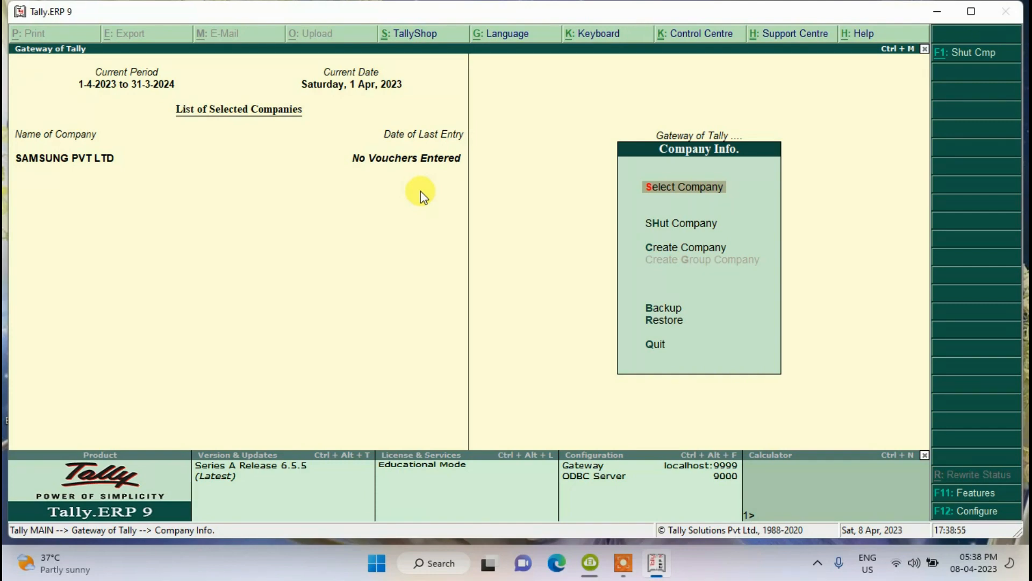
pyautogui.press('Escape')
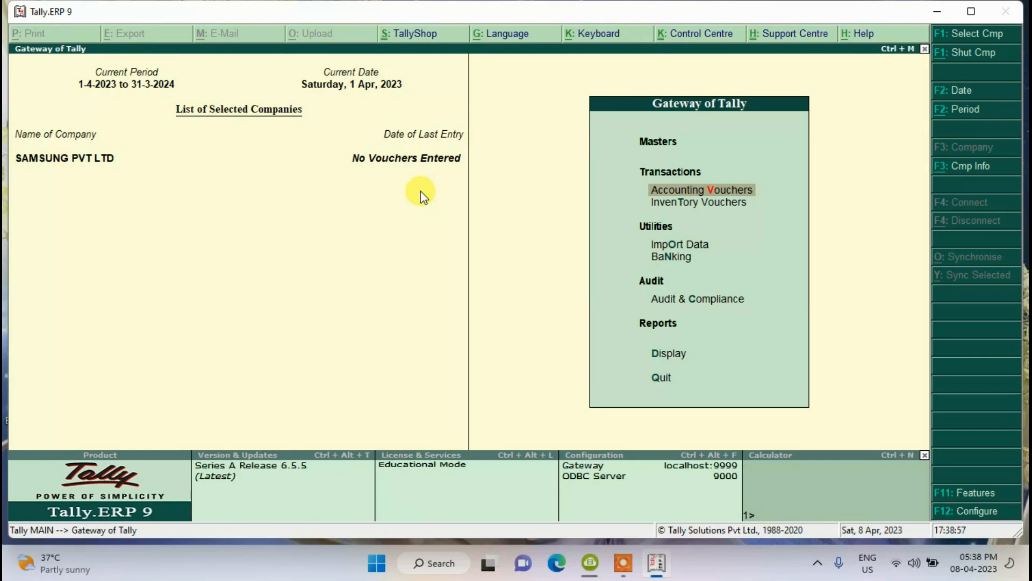